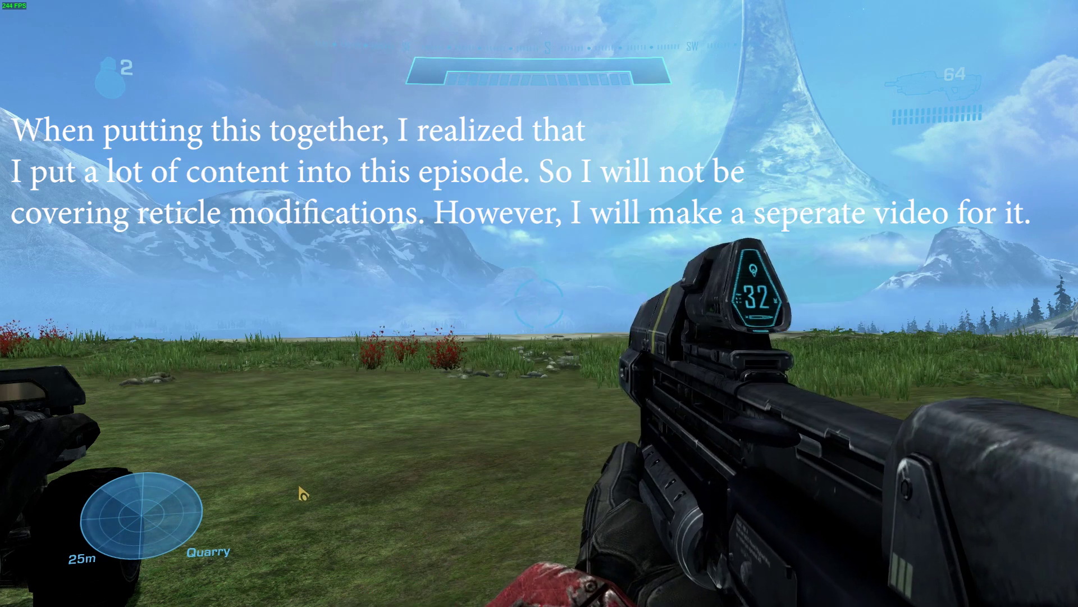
# - Switch to Assembly, open the recent forge_halo.map from the haloreach maps folder, and look over its tag list
pyautogui.hotkey('alt', 'Tab')
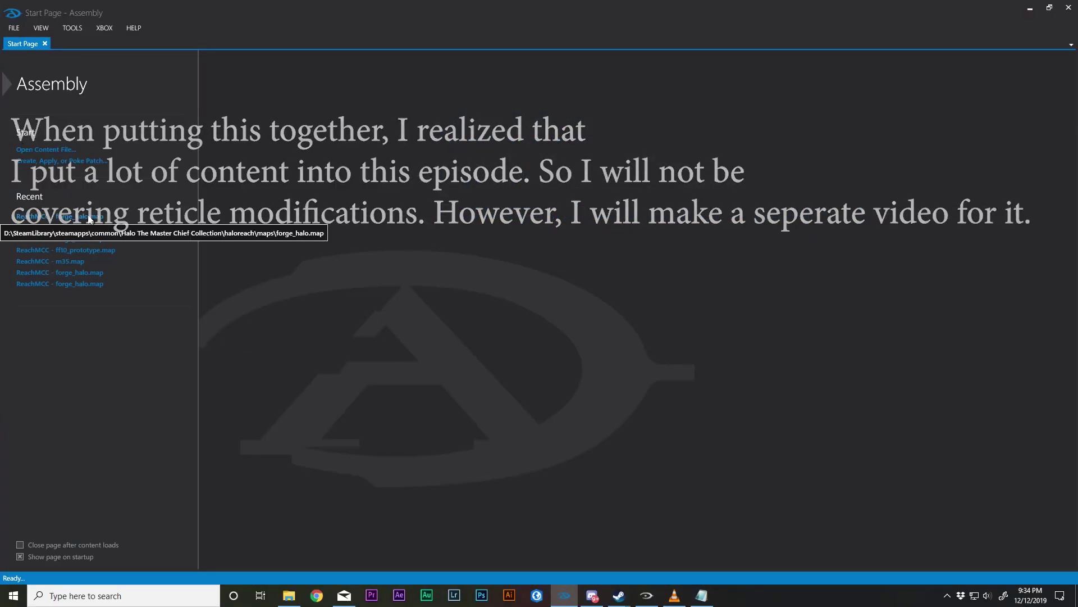
pyautogui.click(88, 218)
pyautogui.click(49, 65)
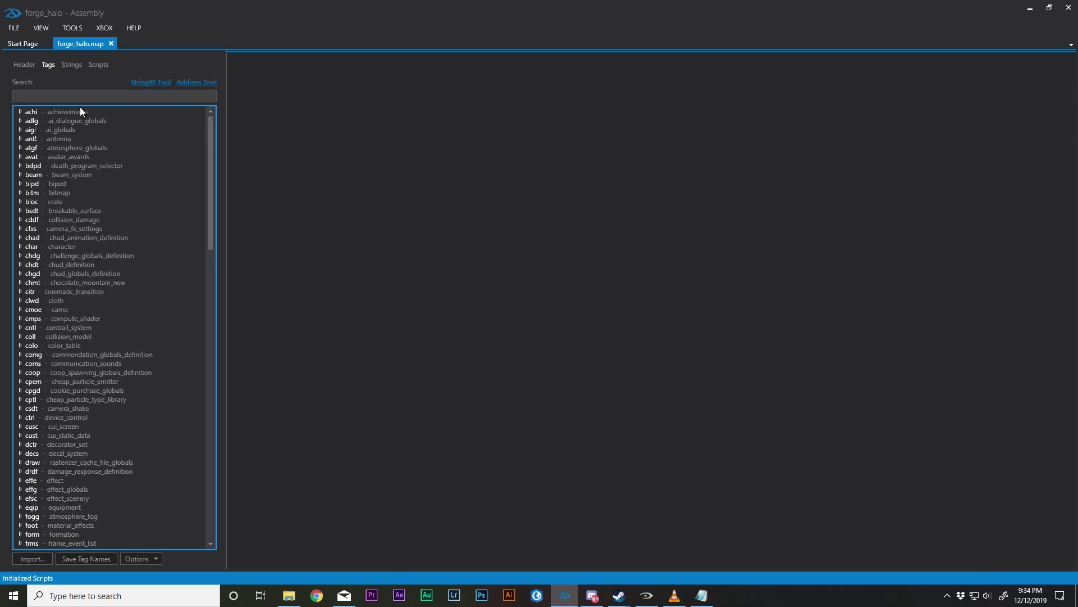
pyautogui.scroll(-20, 153, 278)
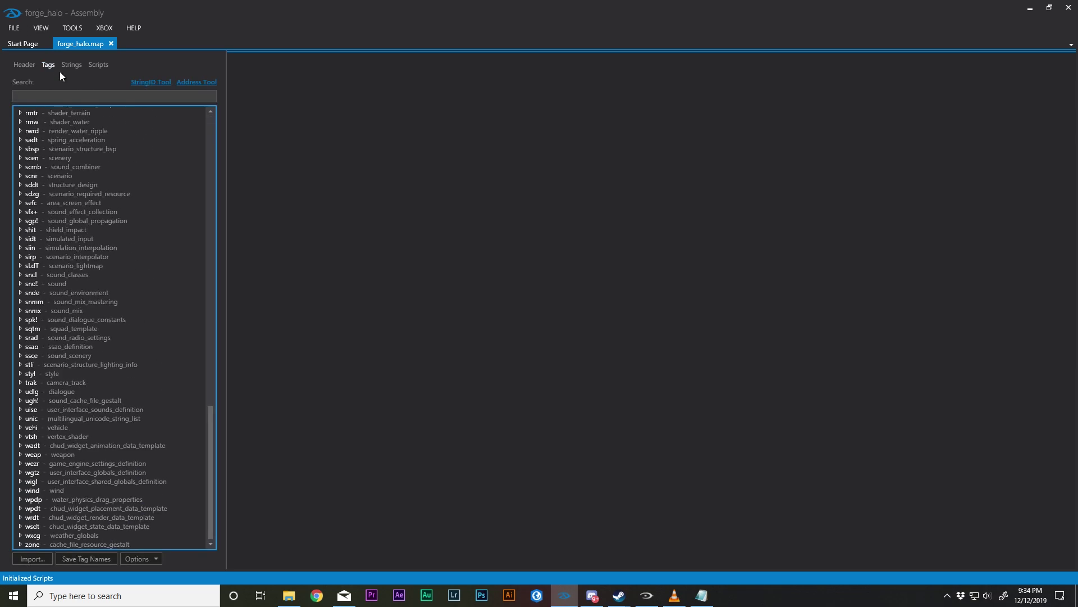
# - Filter the tags by "matg" and open the globals\globals tag
pyautogui.write('matg')
pyautogui.click(20, 110)
pyautogui.doubleClick(42, 121)
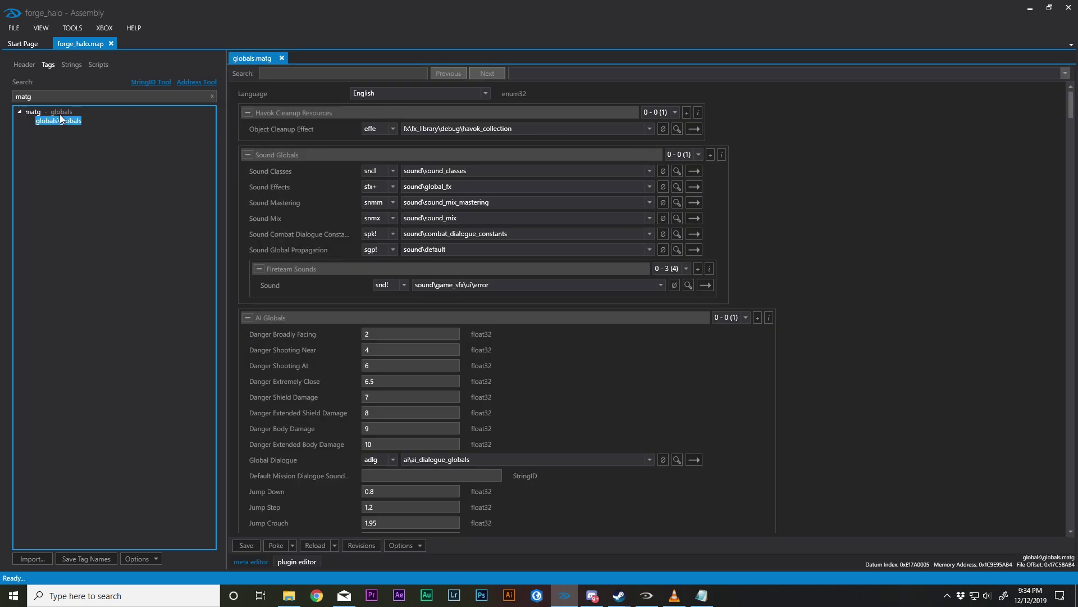
# - Filter the tags by "eqip" and open the jet_pack and sprint equipment tags
pyautogui.click(213, 96)
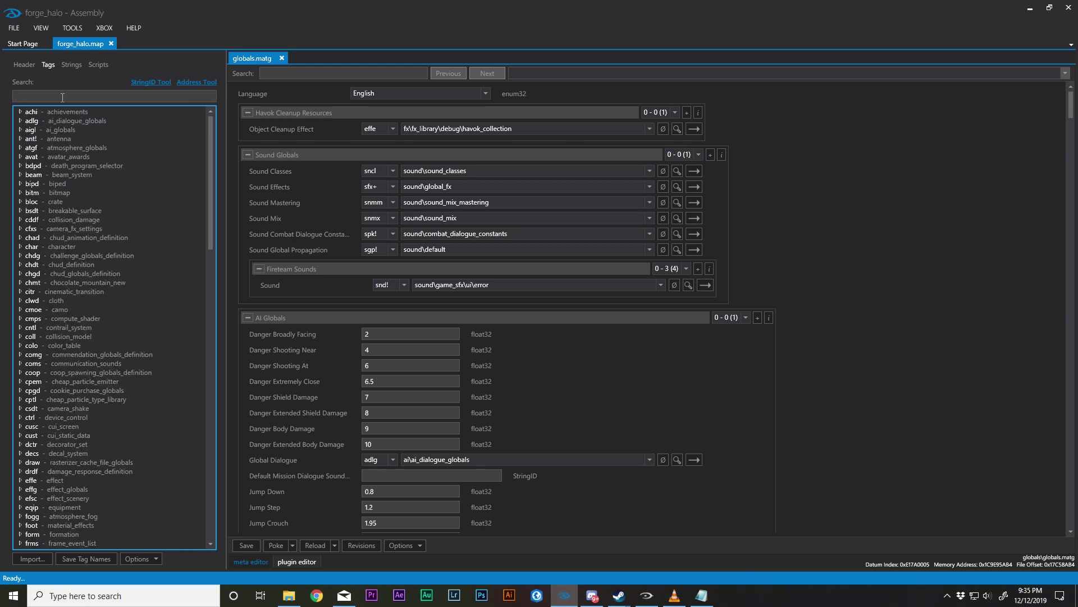
pyautogui.click(63, 98)
pyautogui.write('odd')
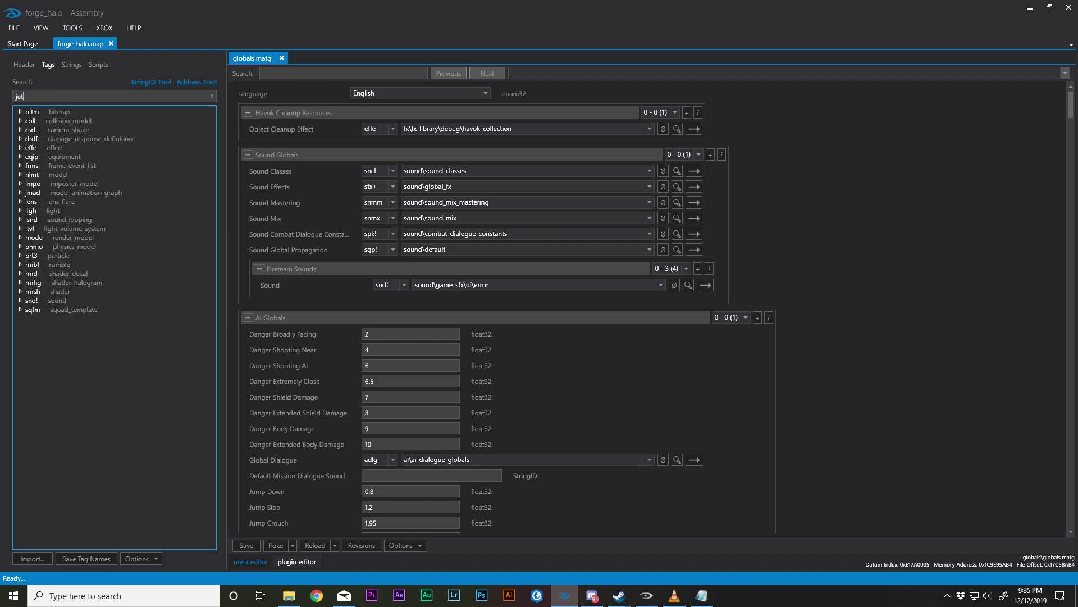
pyautogui.press('BackSpace')
pyautogui.press('BackSpace')
pyautogui.press('BackSpace')
pyautogui.write('eqip')
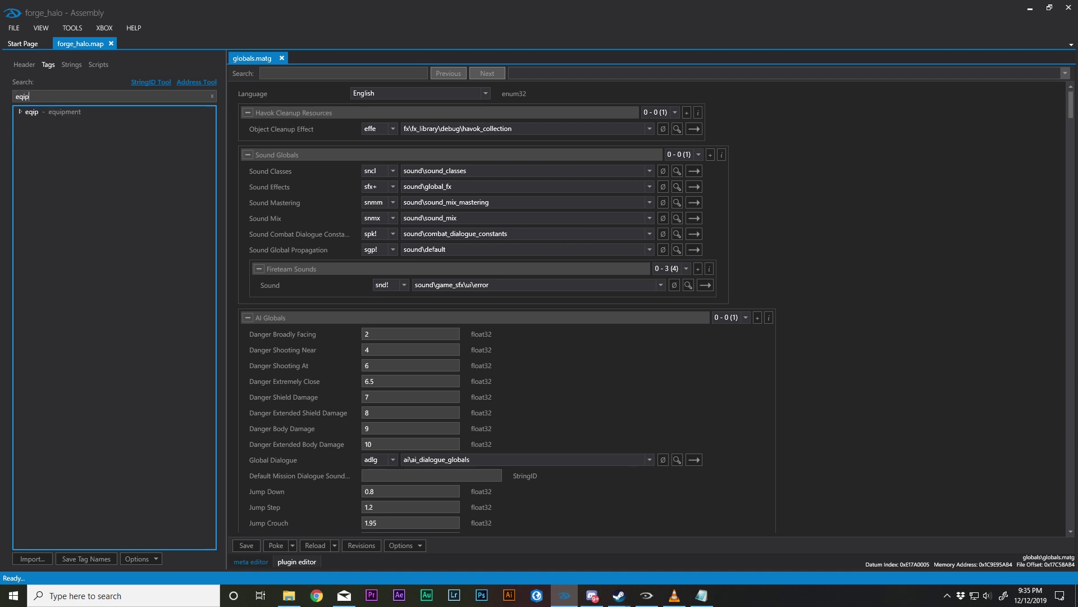
pyautogui.click(20, 111)
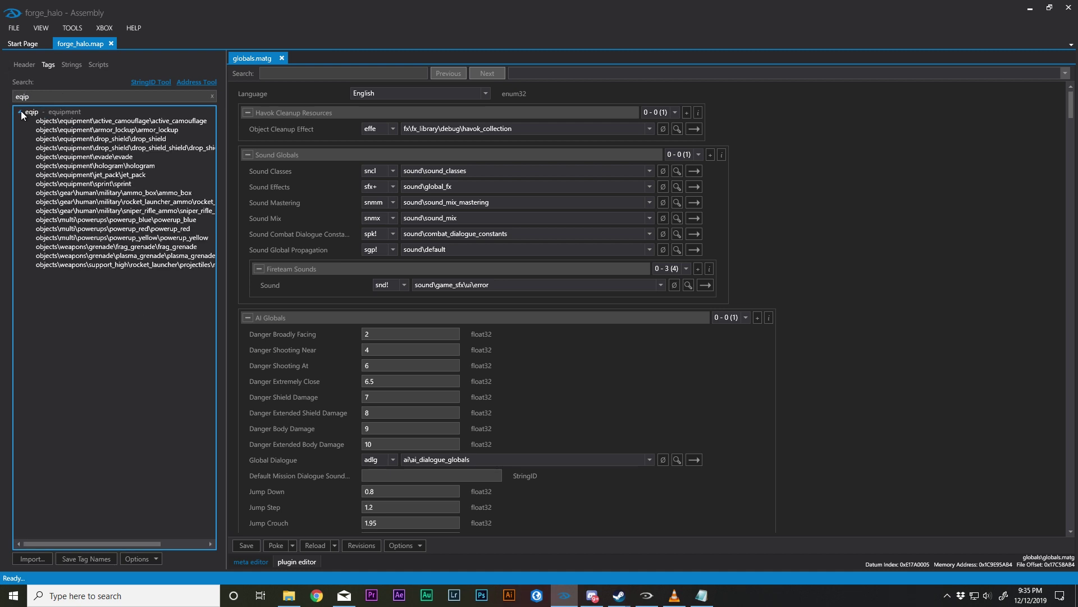
pyautogui.doubleClick(44, 175)
pyautogui.doubleClick(64, 184)
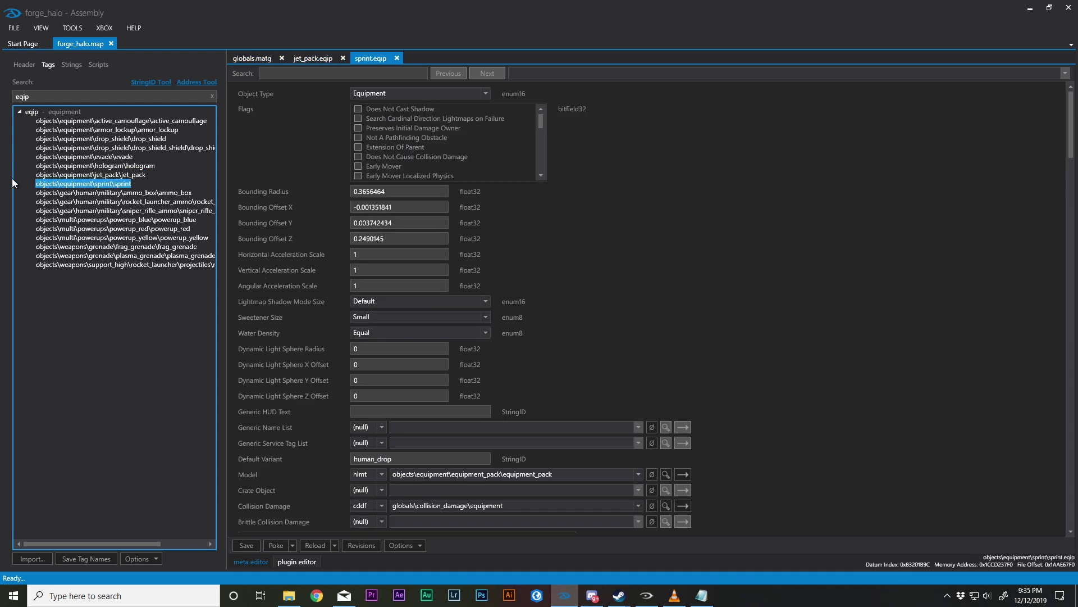
pyautogui.click(20, 111)
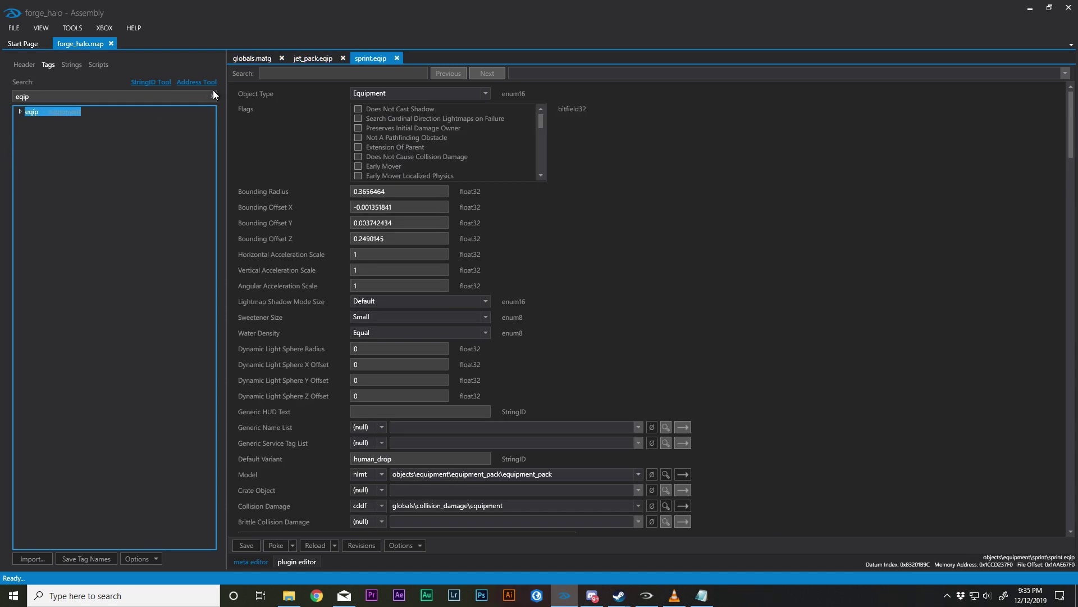
# - Filter the tags by "chud" and open the ui\chud\globals tag under chgd
pyautogui.moveTo(214, 94); pyautogui.dragTo(13, 96)
pyautogui.press('BackSpace')
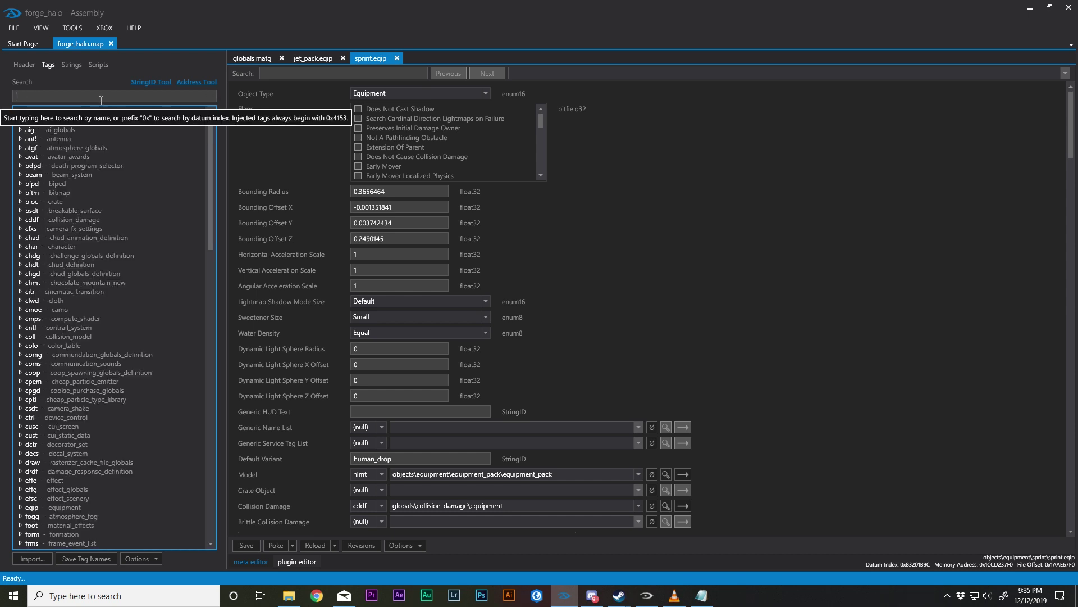
pyautogui.write('chud')
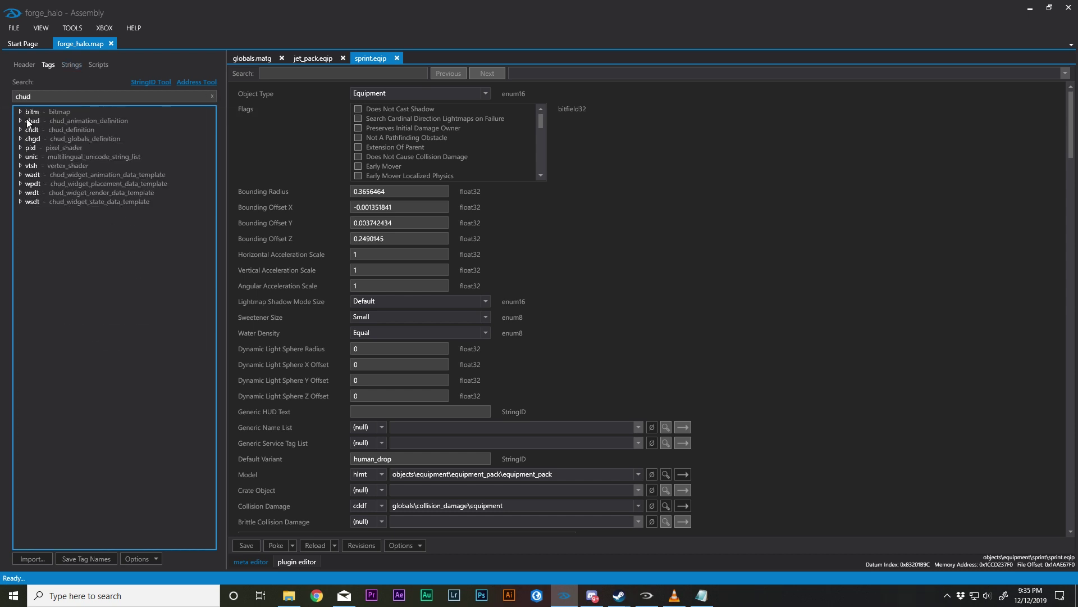
pyautogui.click(20, 138)
pyautogui.doubleClick(66, 147)
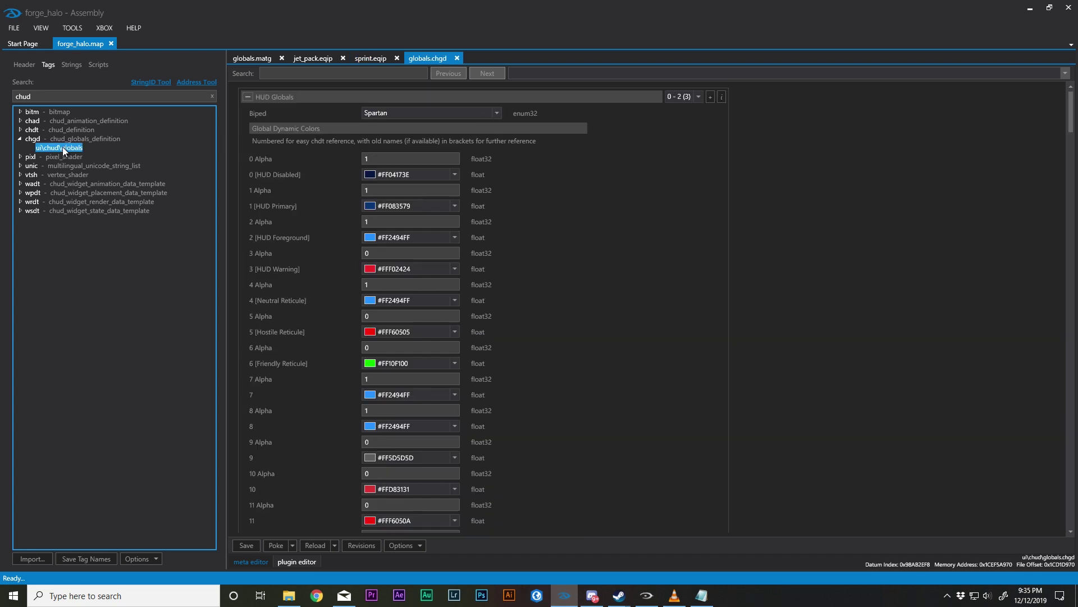
# - Bring up the globals.matg tag, and switch to the running game to view the player before any edits
pyautogui.click(254, 57)
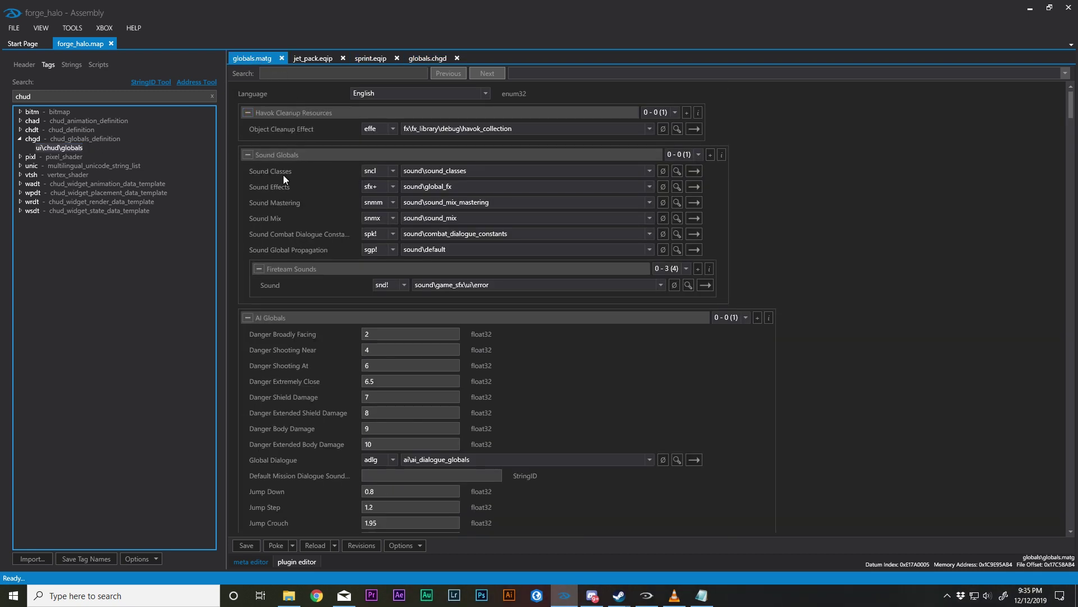
pyautogui.click(636, 602)
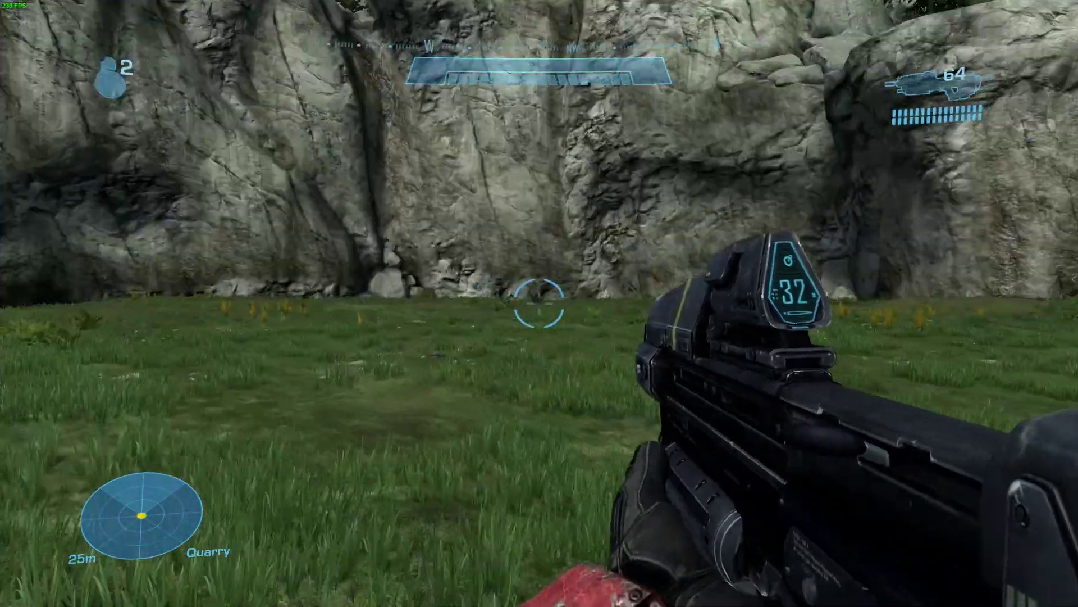
pyautogui.moveTo(539, 304)
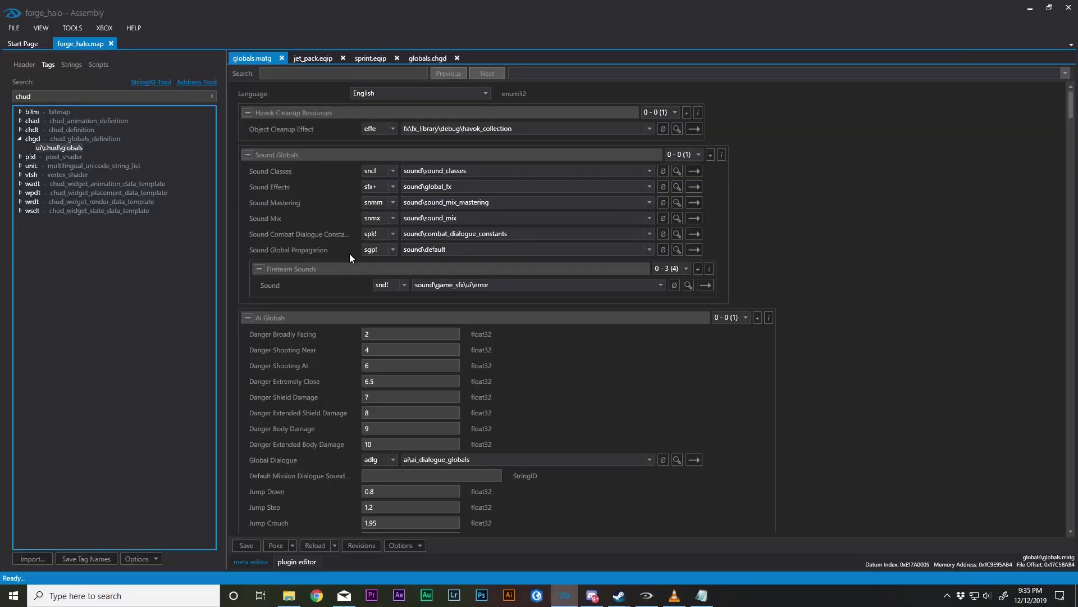
# - Look through the globals.matg sections, including Player Trait Defaults, Movement and Grenades, down to Player Information
pyautogui.scroll(-20, 782, 384)
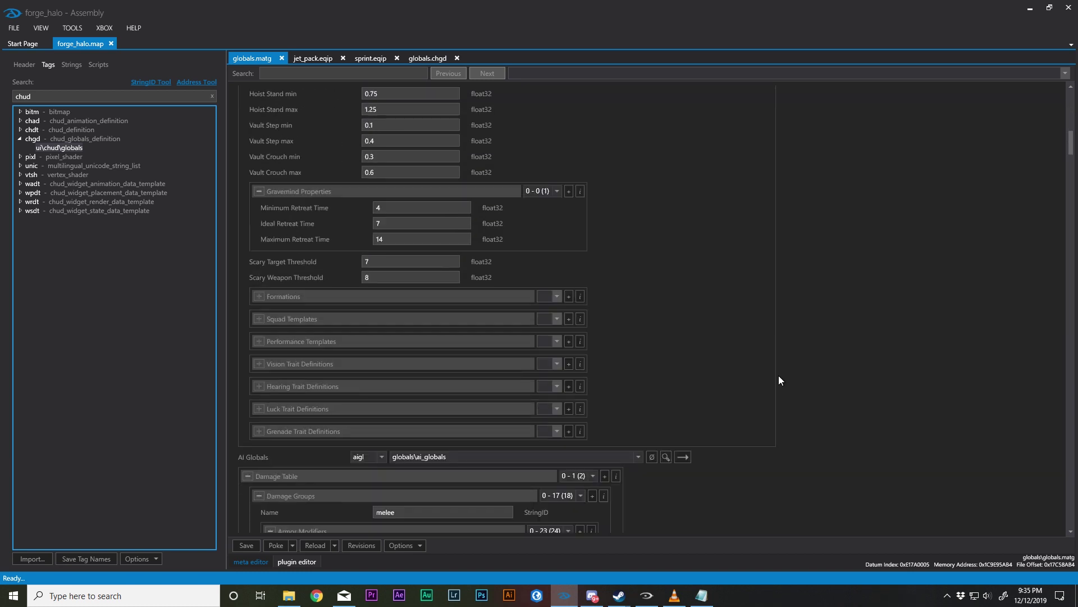
pyautogui.scroll(-12, 762, 277)
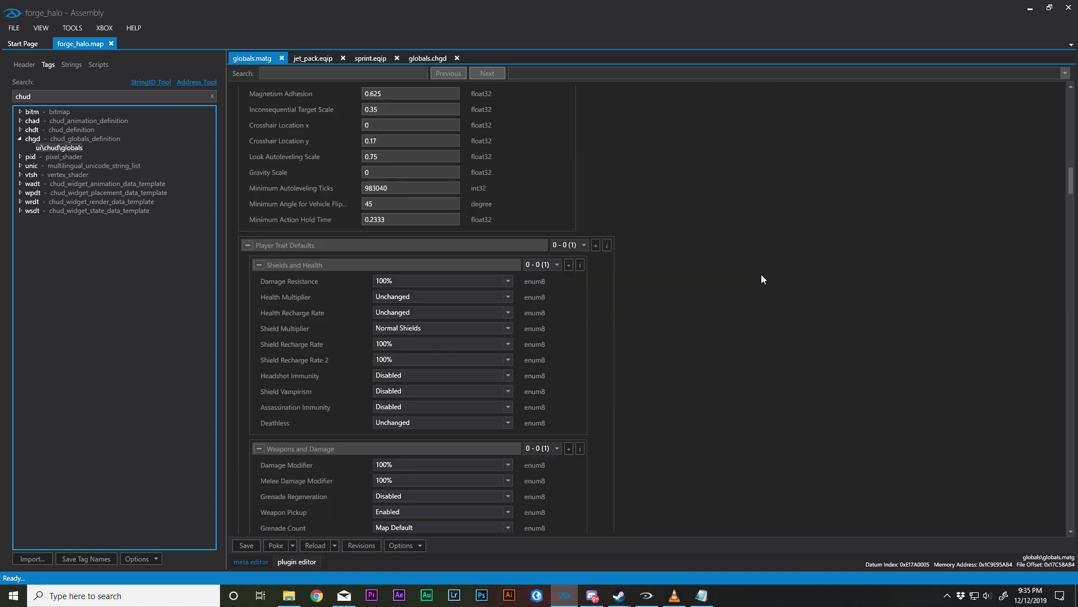
pyautogui.scroll(-10, 762, 276)
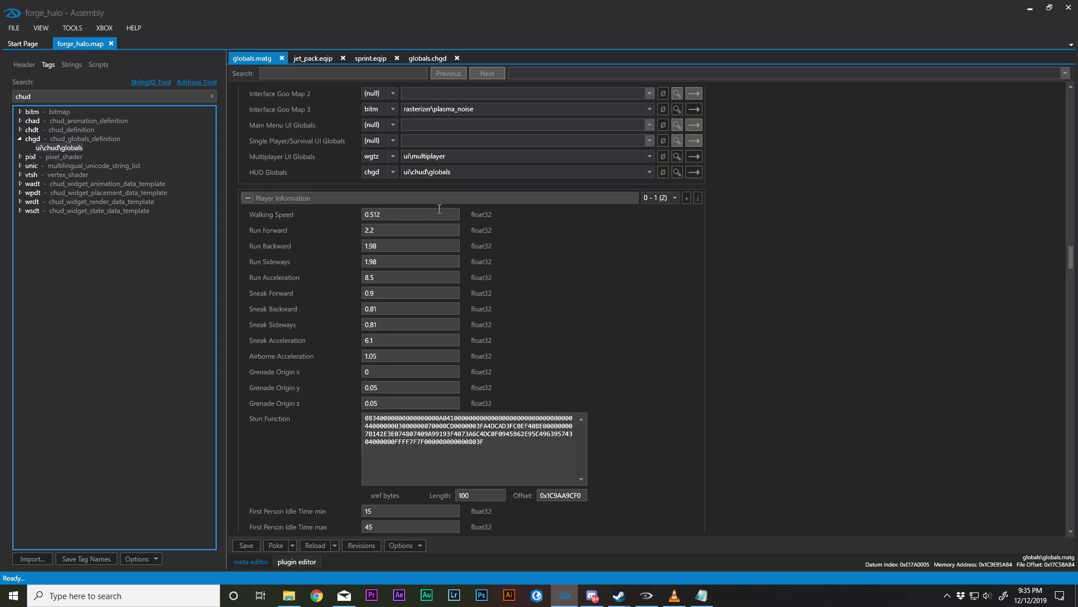
pyautogui.scroll(12, 840, 332)
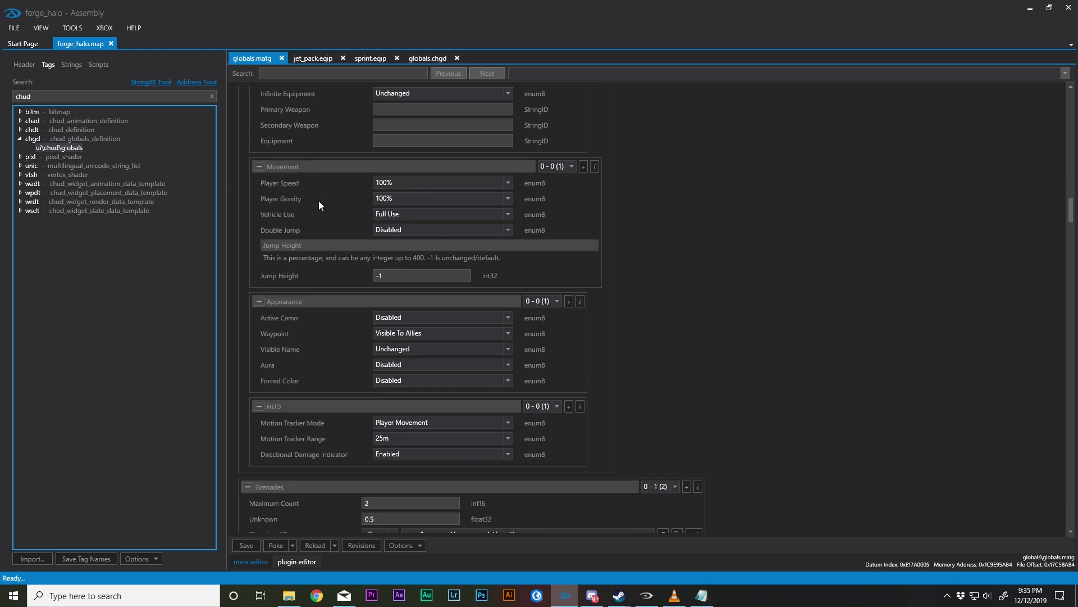
pyautogui.scroll(1, 352, 308)
pyautogui.scroll(-12, 308, 145)
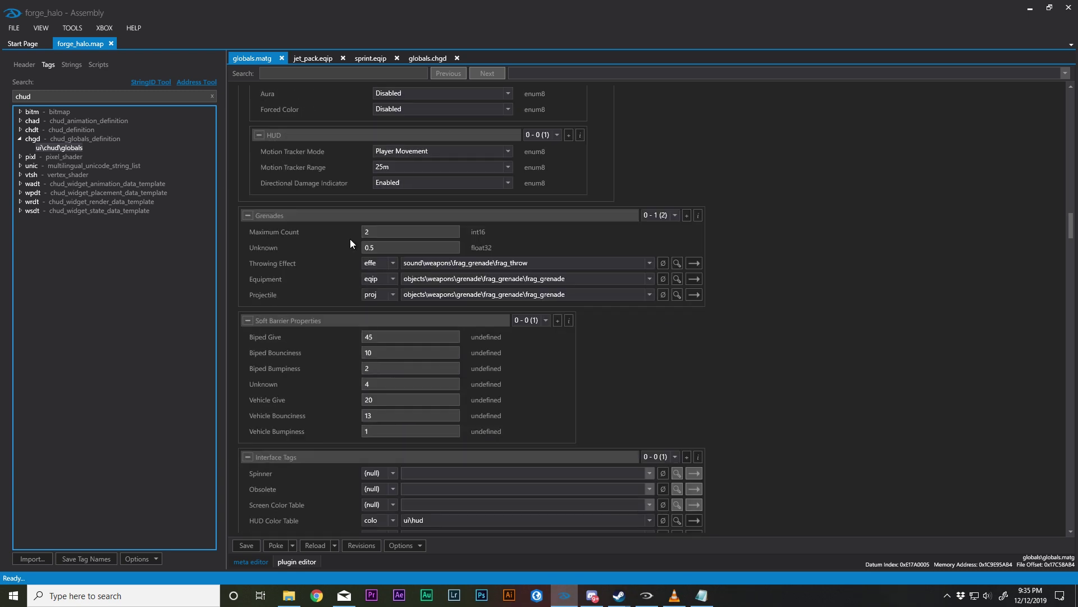
pyautogui.scroll(-5, 326, 270)
pyautogui.scroll(-1, 320, 230)
pyautogui.scroll(1, 315, 207)
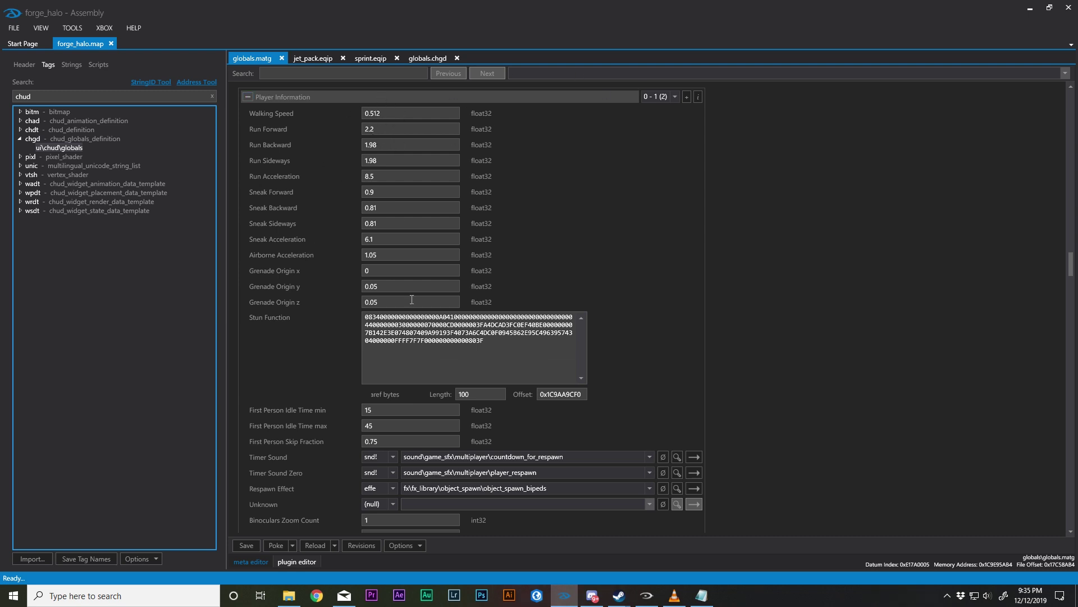
# - Set Walking Speed to 5 with Run Forward kept at 2.2, poke the values to the game, and test walking there
pyautogui.click(401, 130)
pyautogui.write('15')
pyautogui.click(409, 109)
pyautogui.write('5')
pyautogui.write('2.2')
pyautogui.click(272, 544)
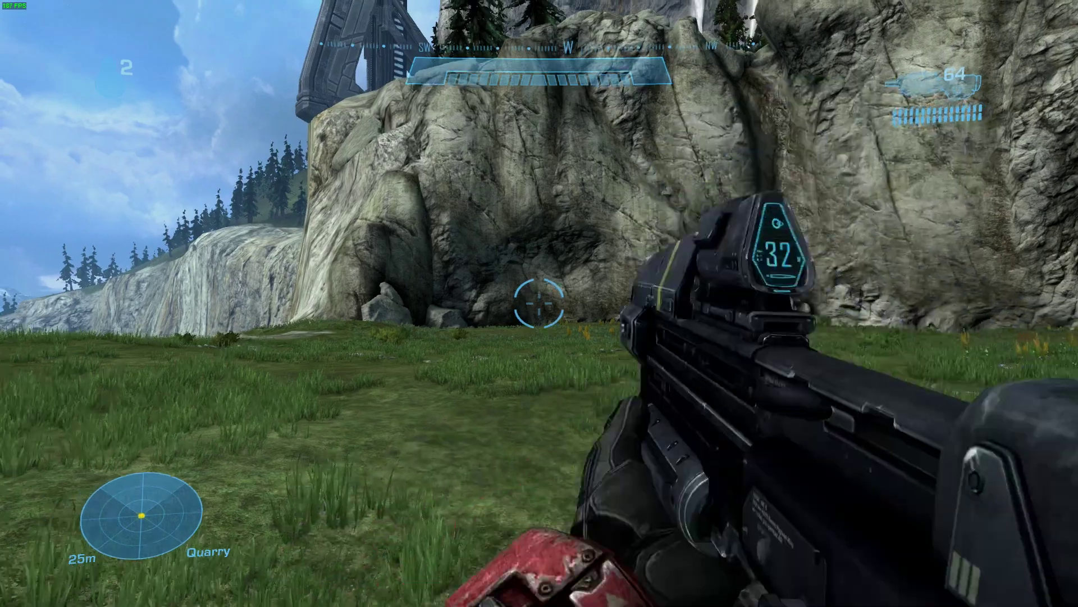
pyautogui.press('w')
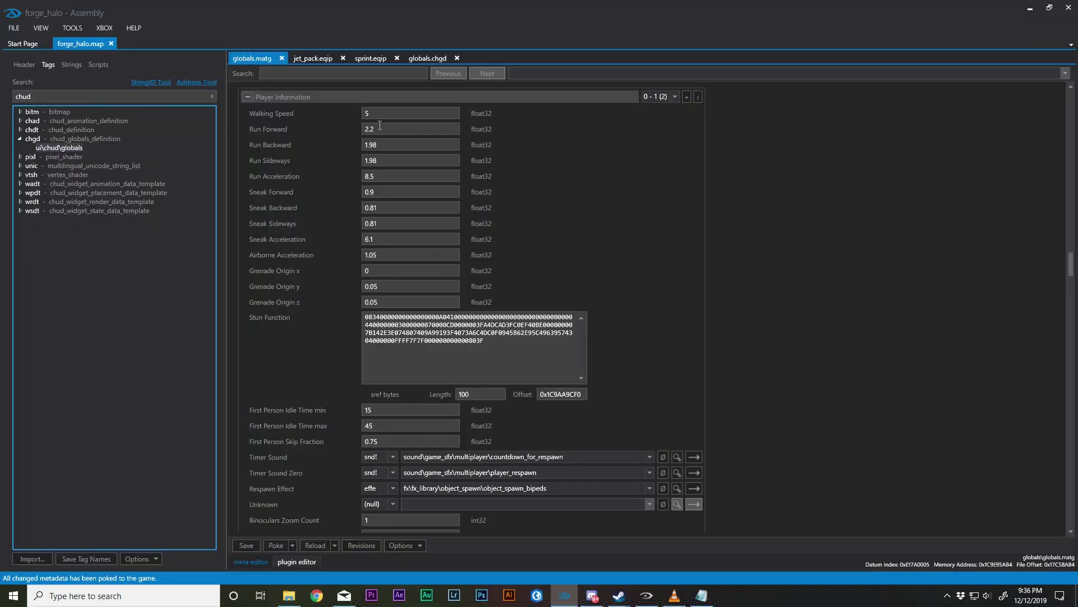
# - Set Run Forward to 5 in Player Information and test moving forward in the game
pyautogui.press('BackSpace')
pyautogui.press('BackSpace')
pyautogui.press('BackSpace')
pyautogui.write('5')
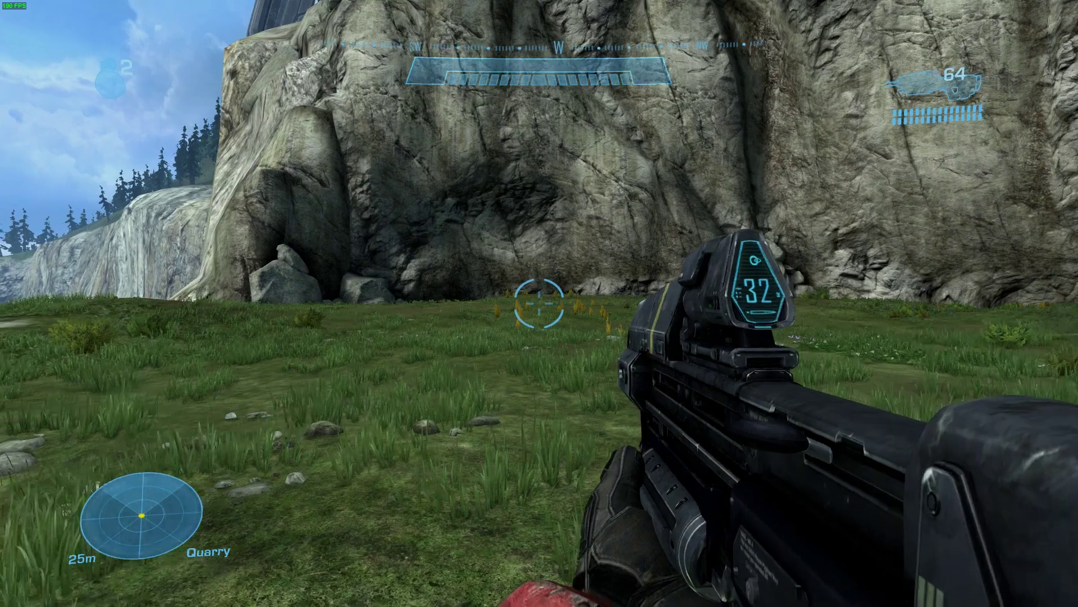
pyautogui.press('w')
pyautogui.press('w')
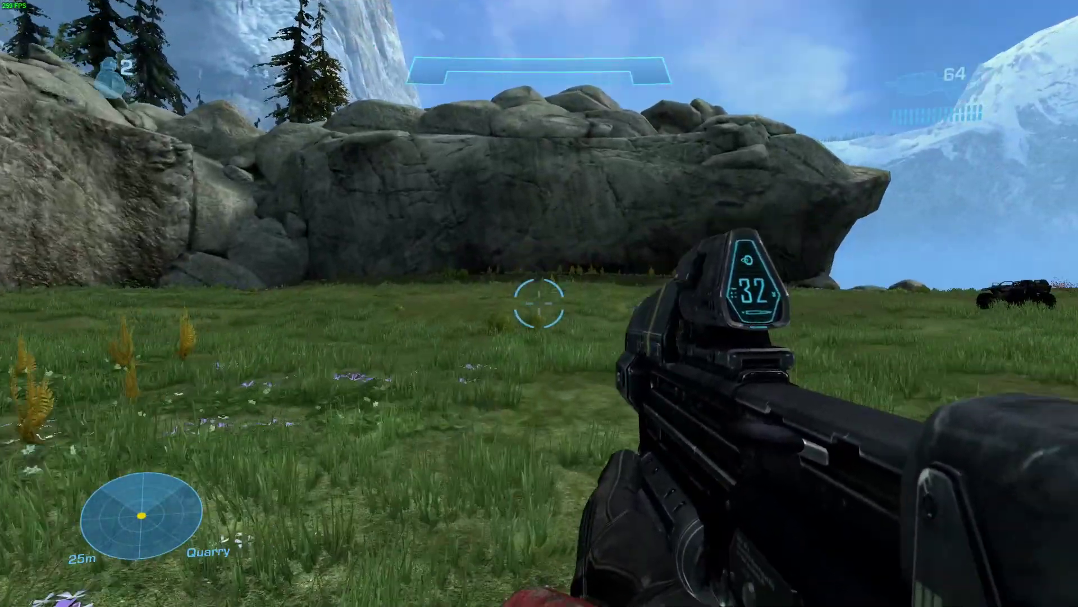
pyautogui.press('Tab')
# - Set Sneak Forward to 8, poke the change to the game, and test moving forward while crouched
pyautogui.hotkey('alt', 'Tab')
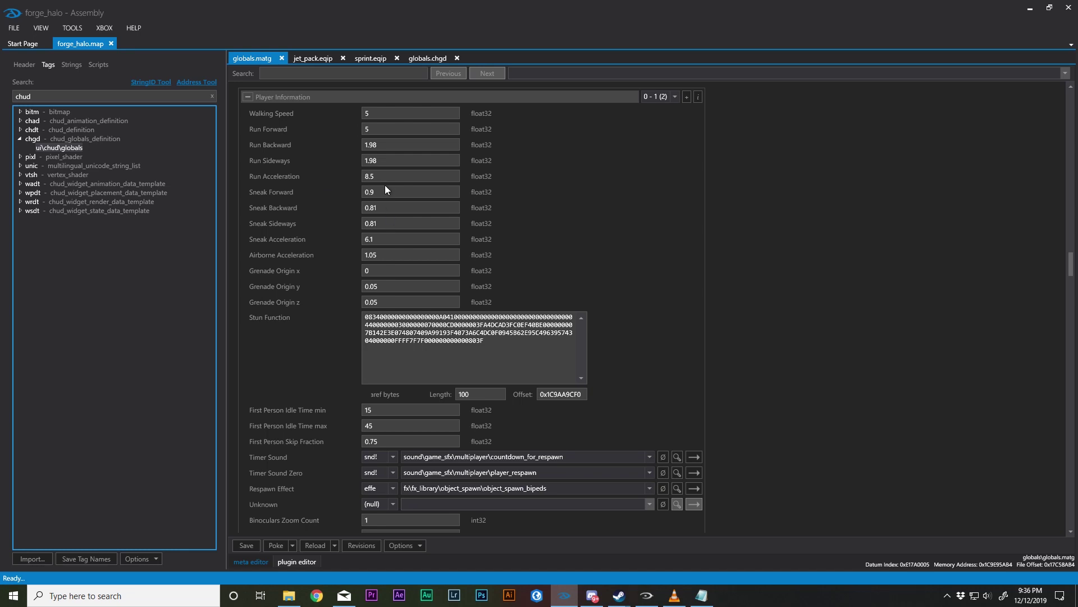
pyautogui.moveTo(388, 191); pyautogui.dragTo(248, 191)
pyautogui.write('8')
pyautogui.click(276, 545)
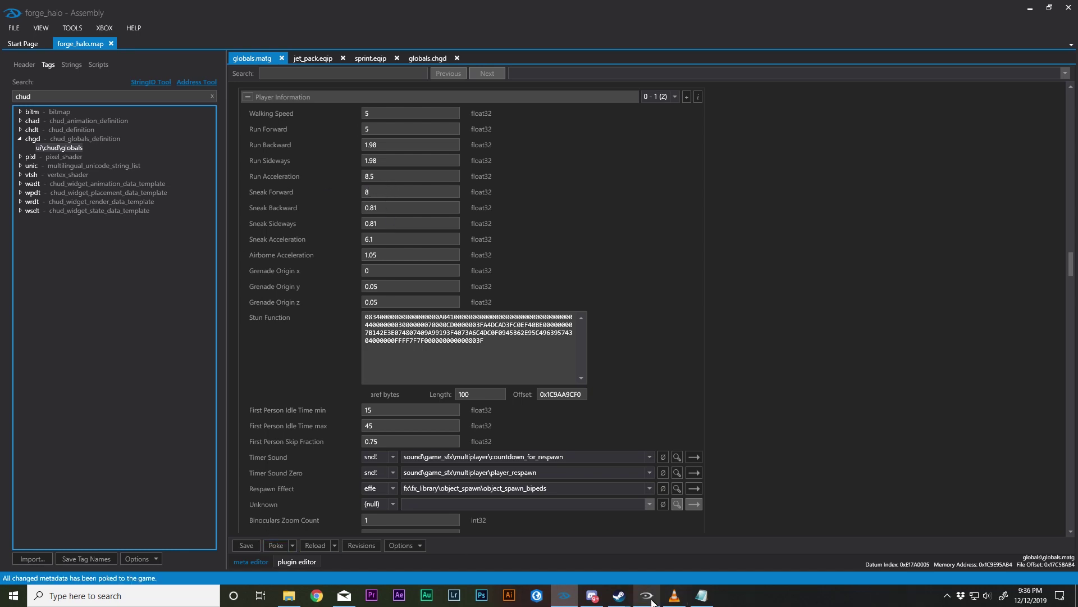
pyautogui.hotkey('alt', 'Tab')
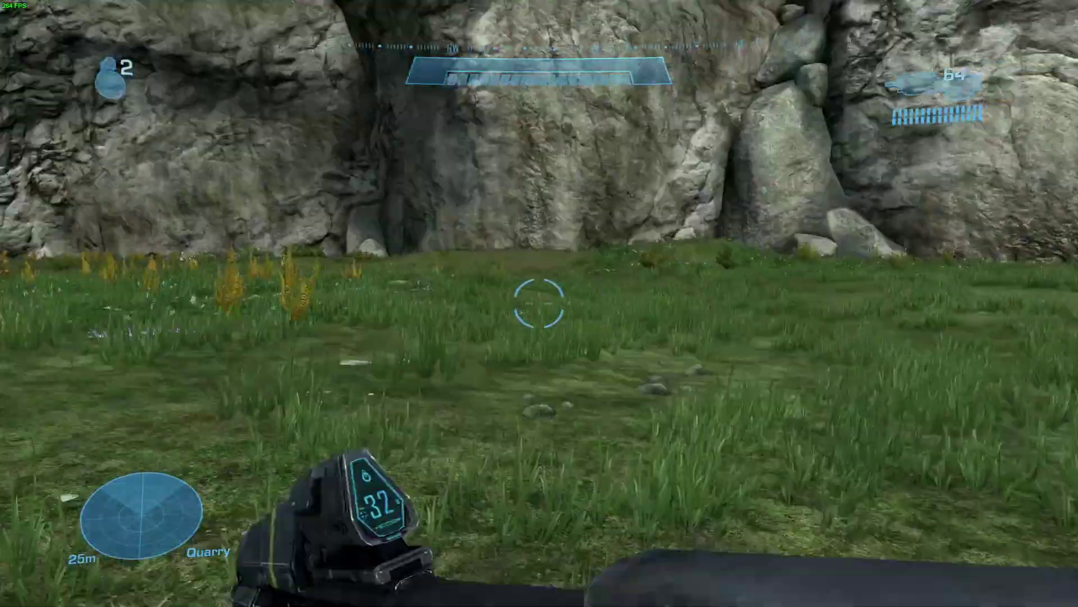
pyautogui.press('w')
pyautogui.press('w')
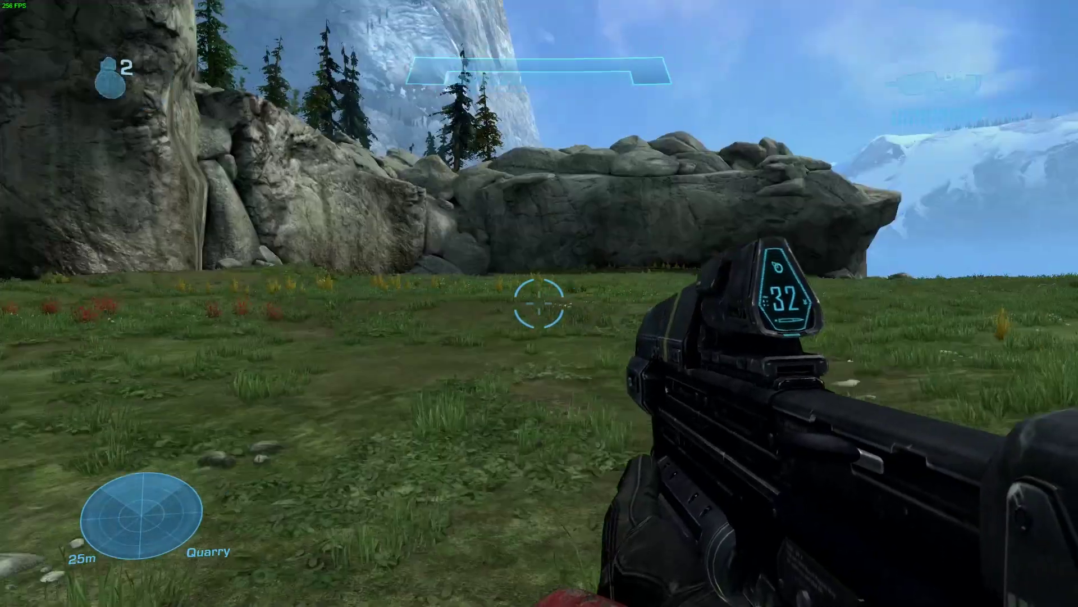
# - Return to Assembly and set the HUD in Player Representation to ui\chud\machinegun_turret
pyautogui.hotkey('alt', 'Tab')
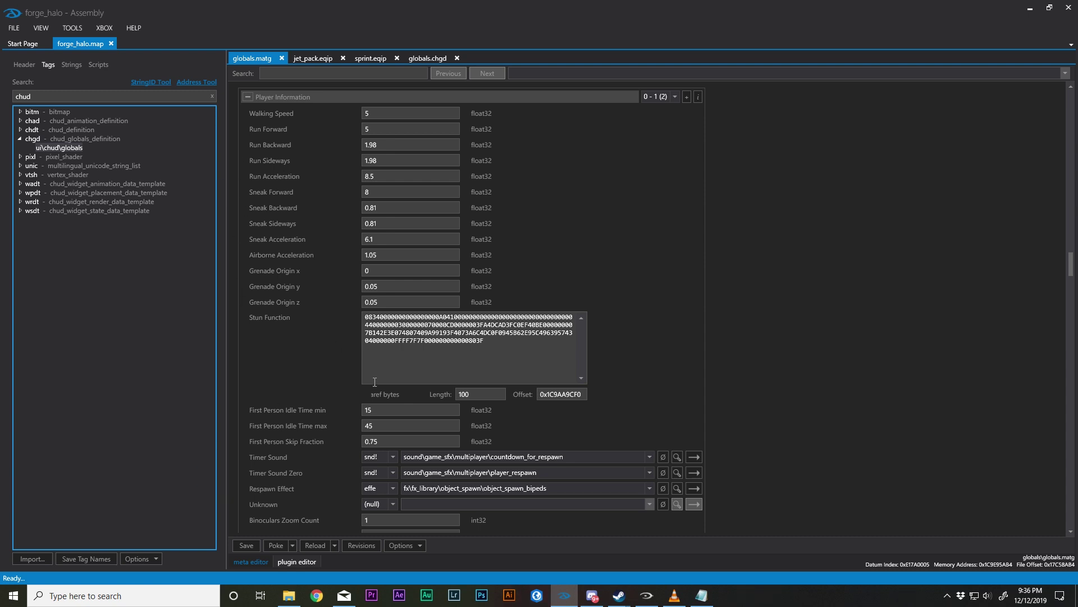
pyautogui.scroll(-10, 370, 372)
pyautogui.scroll(-3, 338, 242)
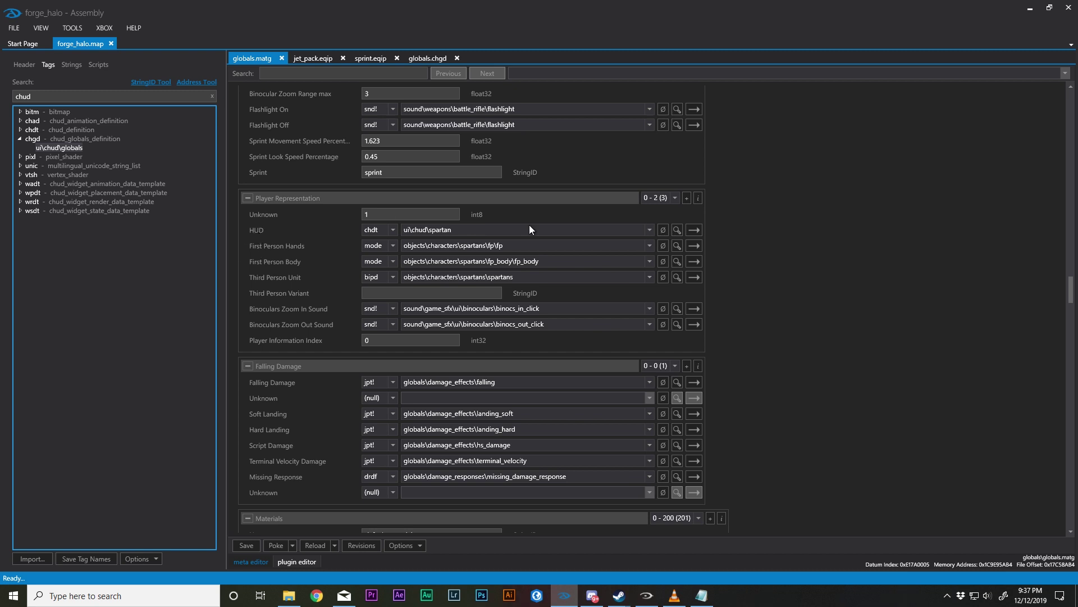
pyautogui.click(609, 231)
pyautogui.scroll(10, 466, 282)
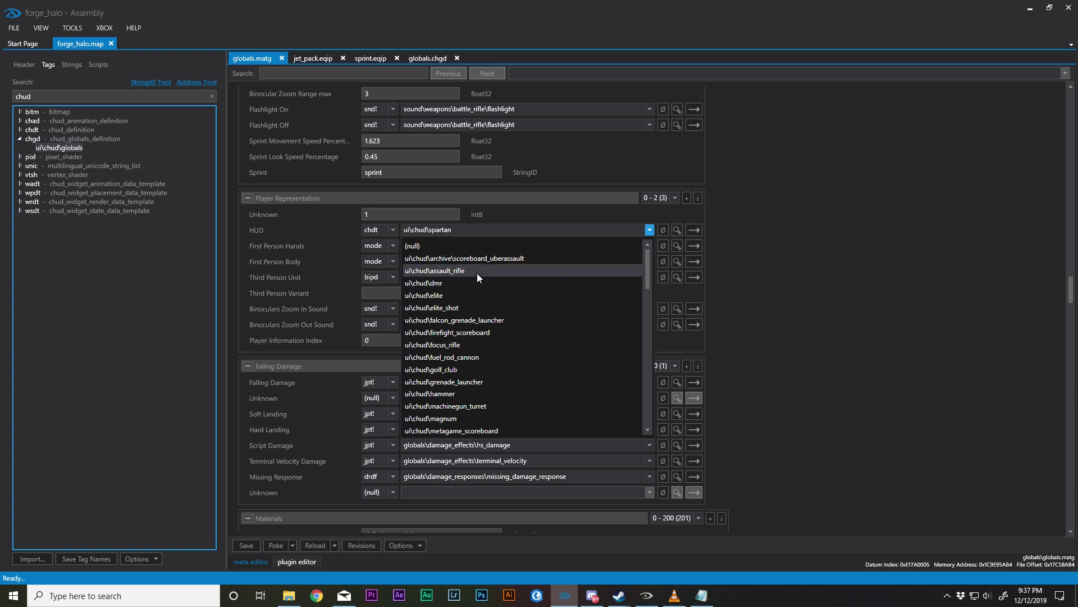
pyautogui.click(490, 309)
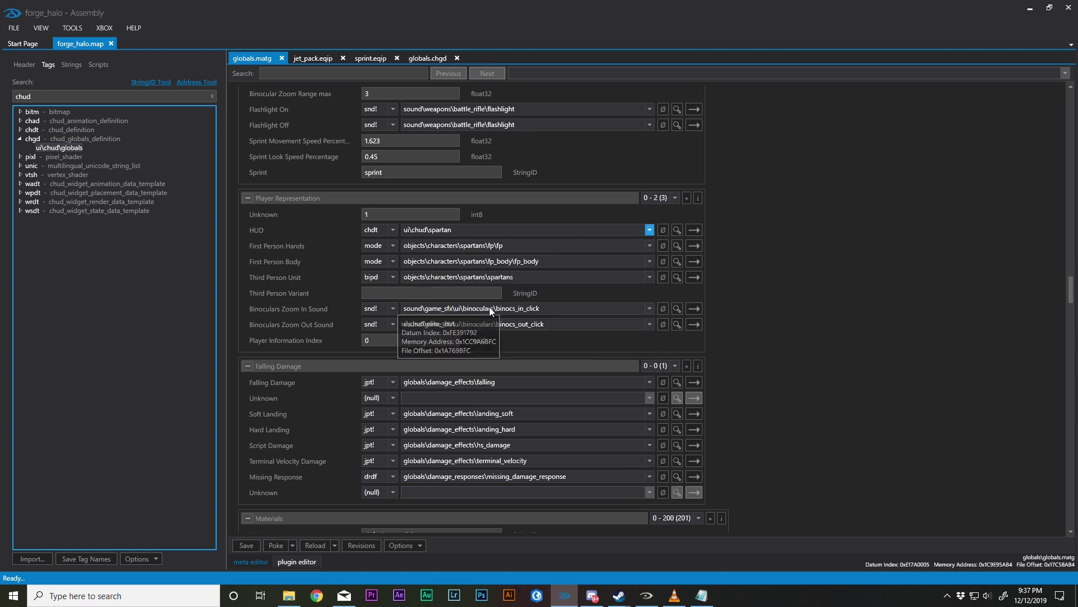
pyautogui.click(520, 230)
pyautogui.click(498, 344)
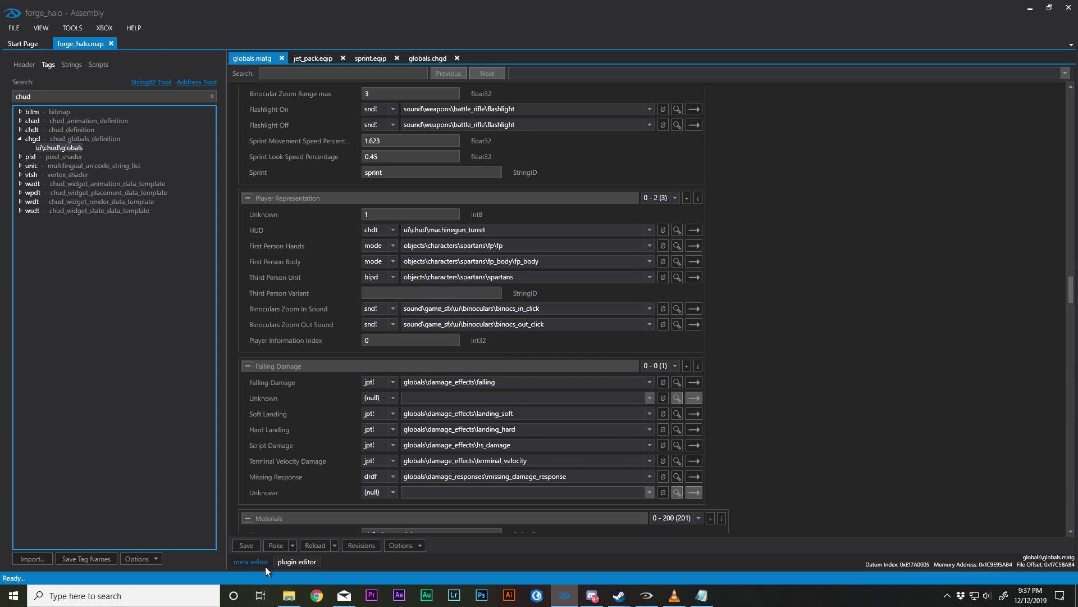
# - Poke the machinegun_turret HUD change to the game and check the HUD while moving around
pyautogui.click(274, 546)
pyautogui.click(647, 595)
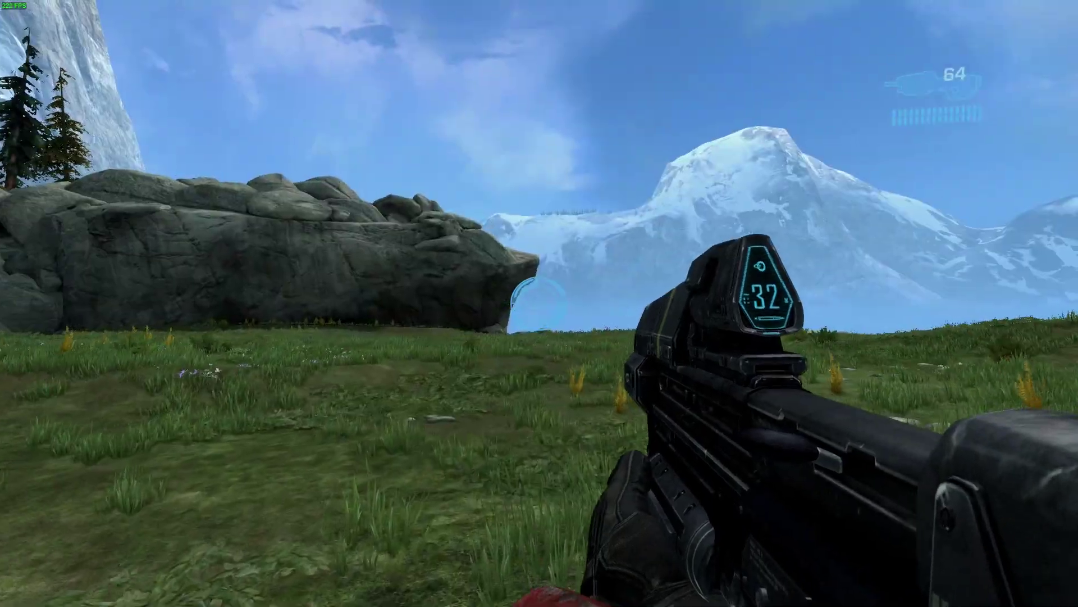
pyautogui.press('w')
pyautogui.press('w')
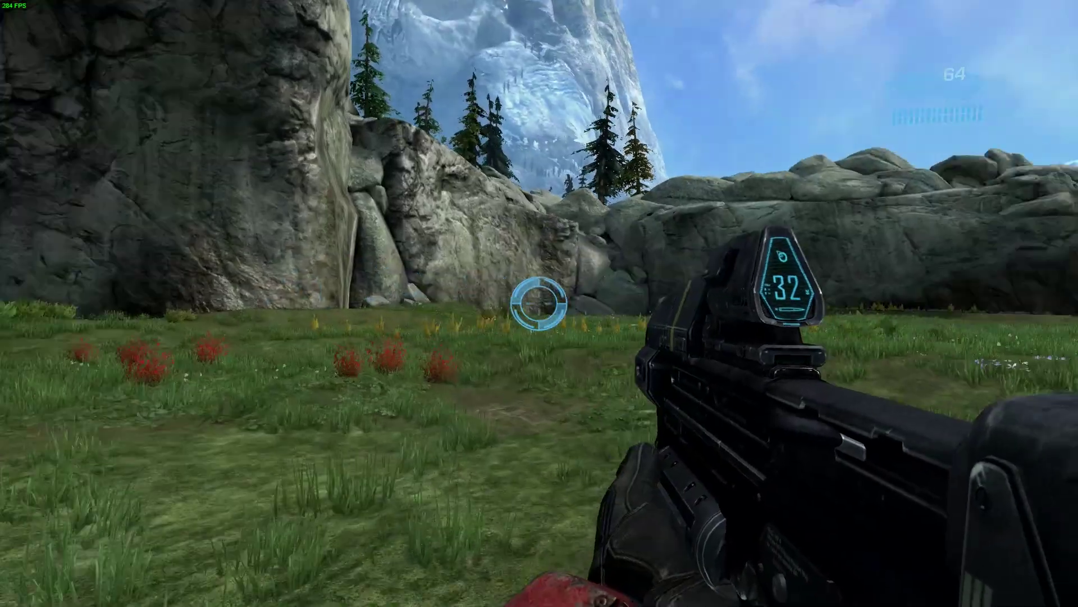
pyautogui.press('w')
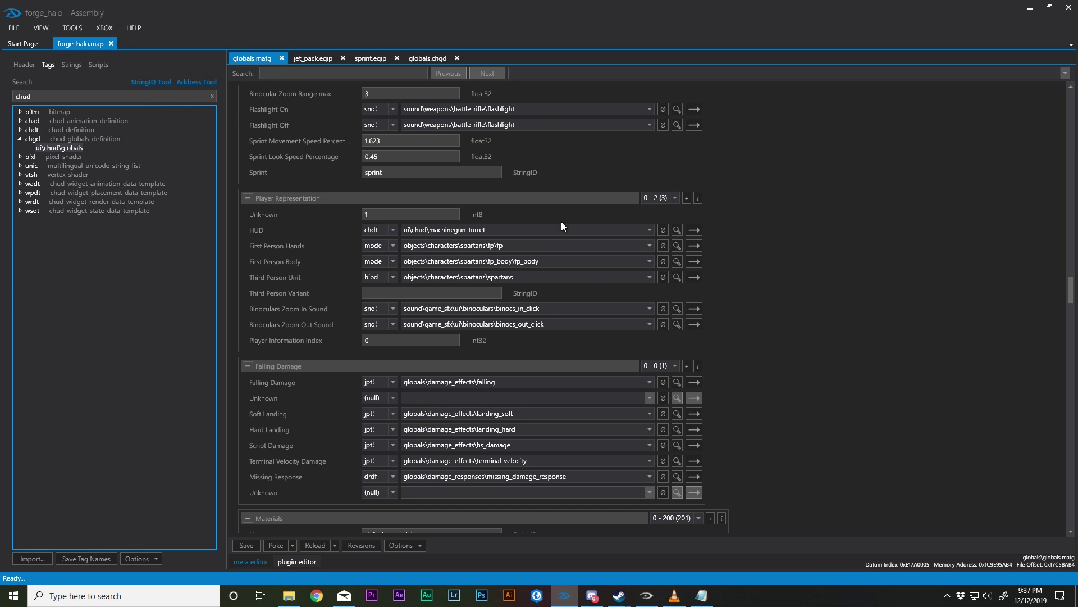
# - In Assembly, switch the Player Representation HUD to ui\chud\elite and finally to ui\chud\spartan, and poke the change to the game
pyautogui.click(561, 228)
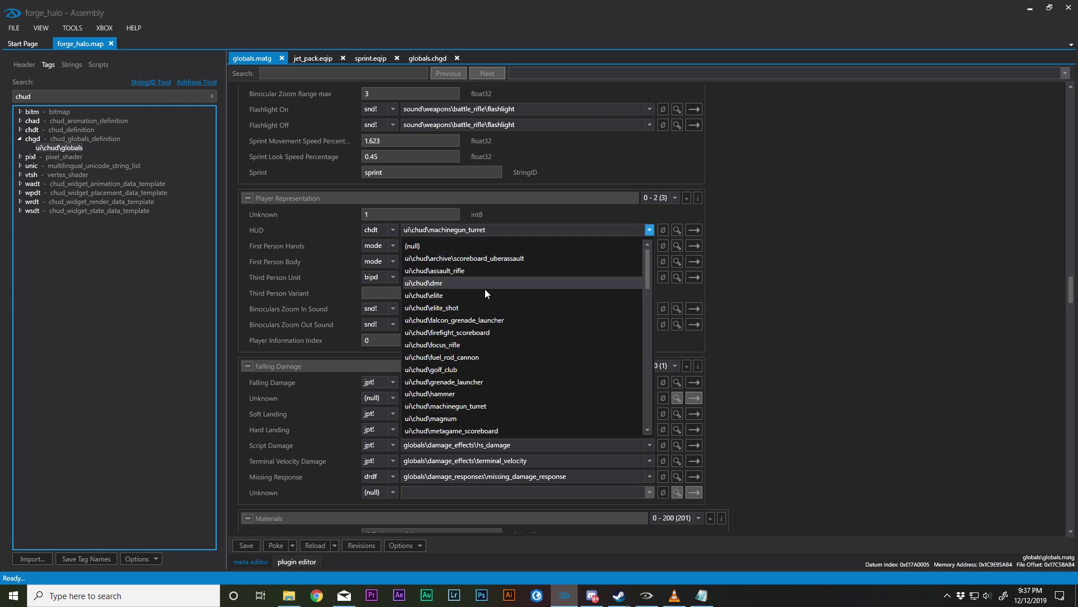
pyautogui.click(490, 296)
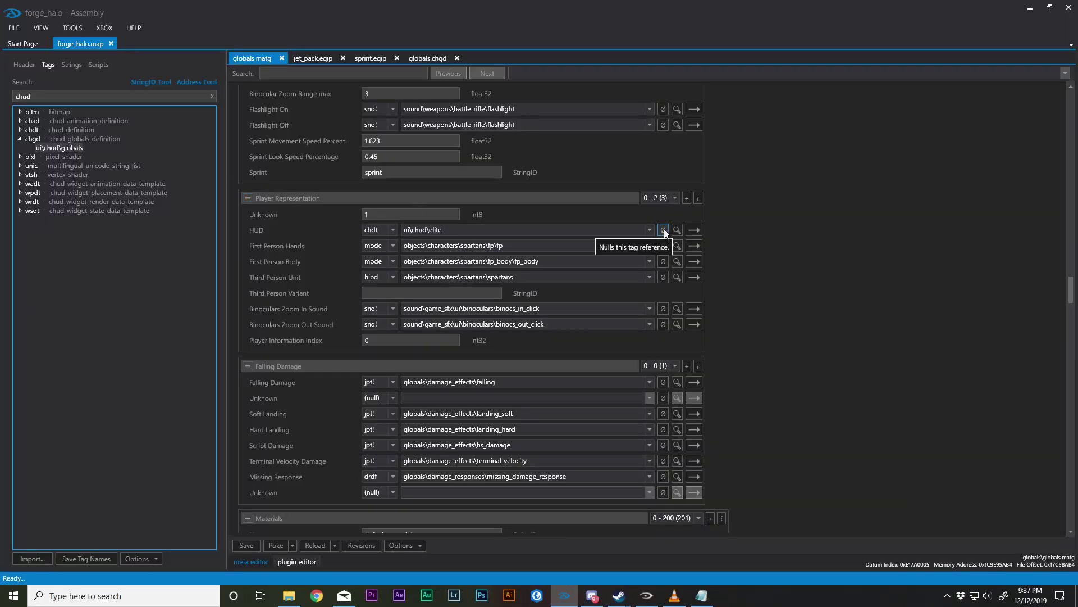
pyautogui.click(644, 229)
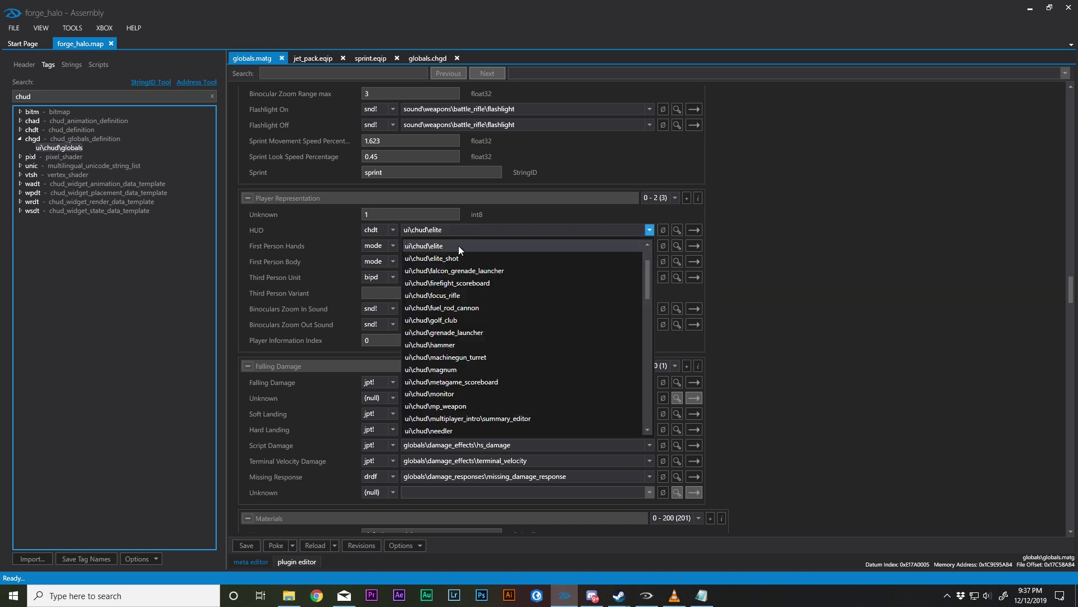
pyautogui.scroll(-10, 514, 423)
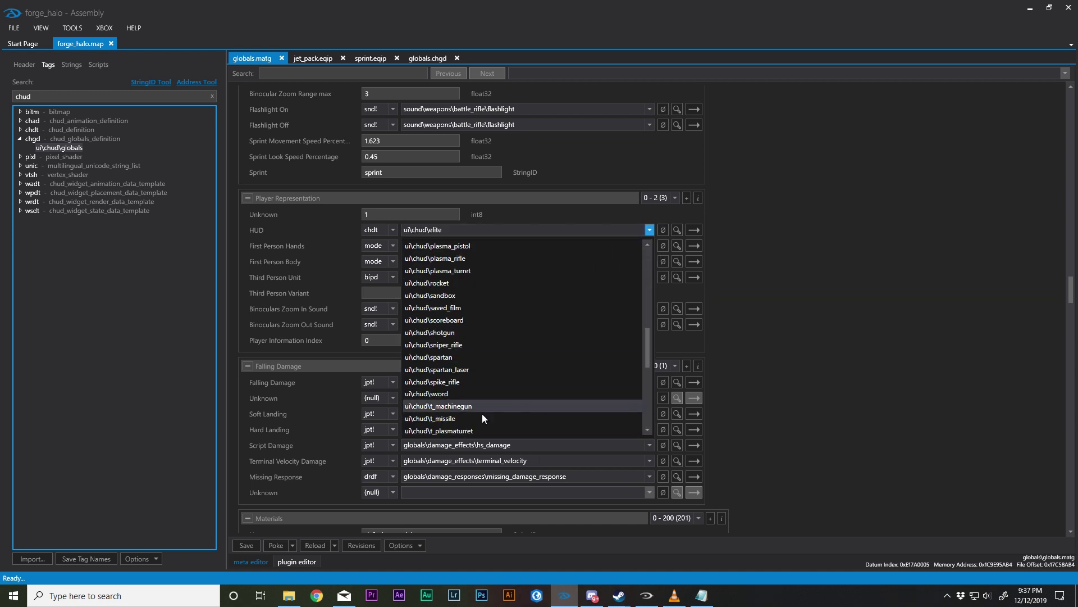
pyautogui.click(492, 363)
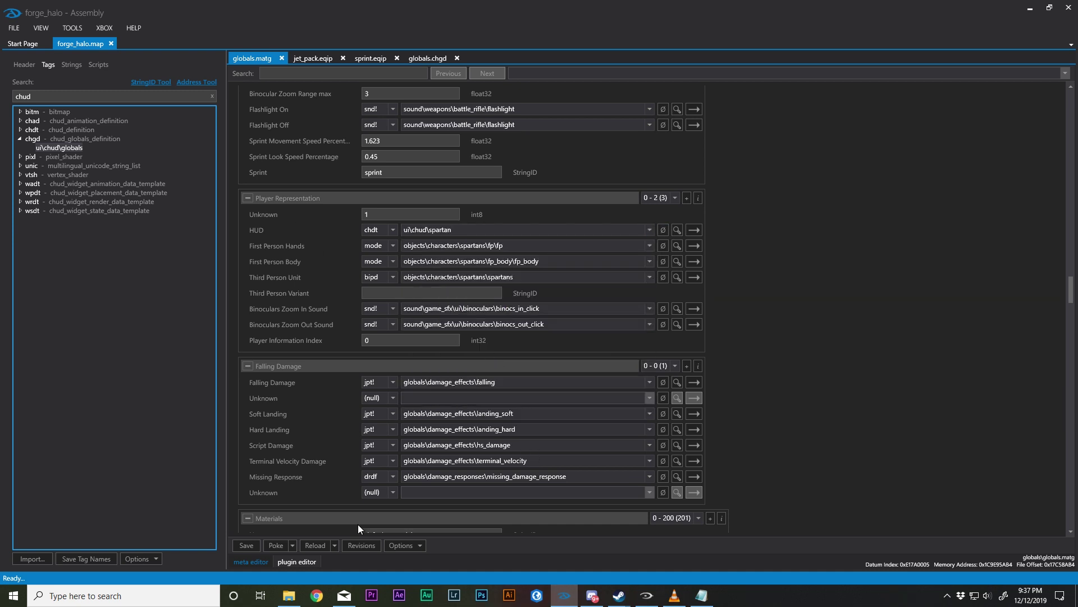
pyautogui.click(273, 545)
# - Look through globals.matg from Materials and the color blocks to the locale sections, and back up to Player Information and Interface Tags
pyautogui.scroll(-6, 276, 398)
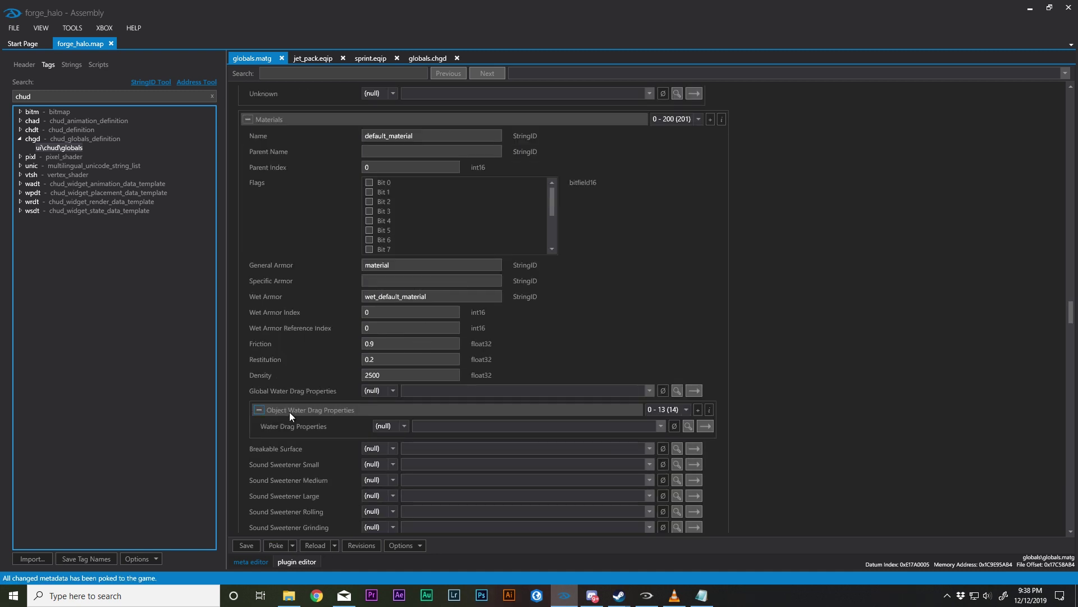
pyautogui.scroll(-6, 288, 413)
pyautogui.scroll(-6, 1073, 337)
pyautogui.scroll(-6, 1073, 349)
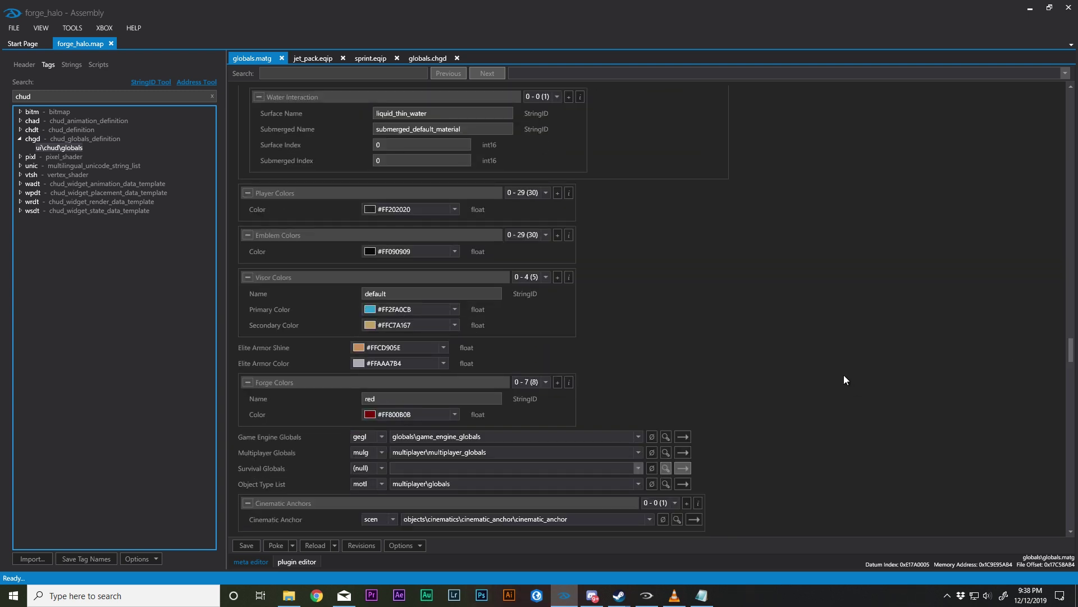
pyautogui.scroll(-3, 797, 314)
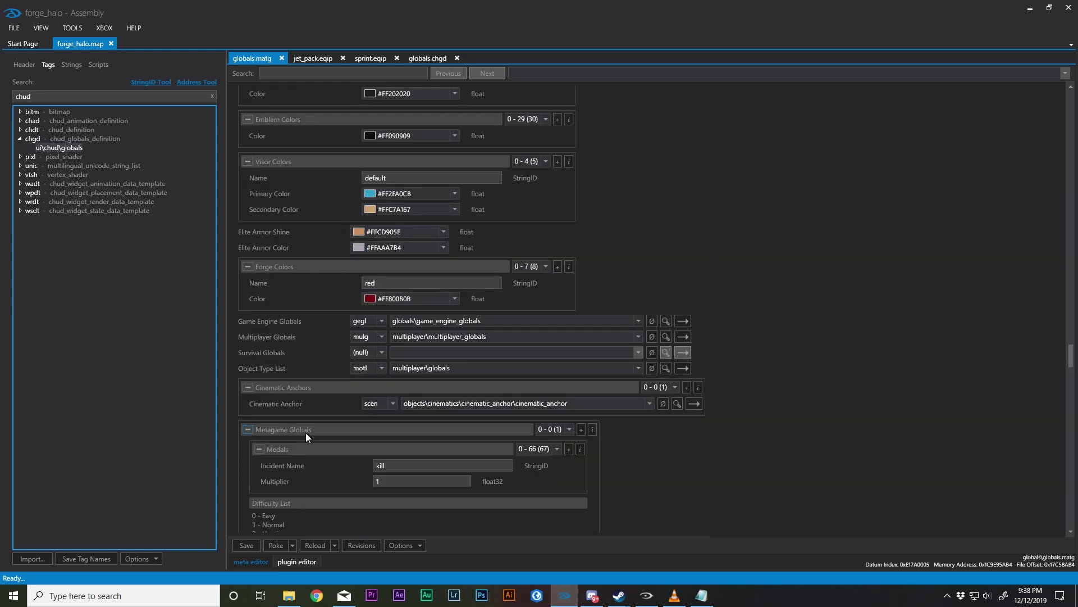
pyautogui.scroll(-15, 306, 434)
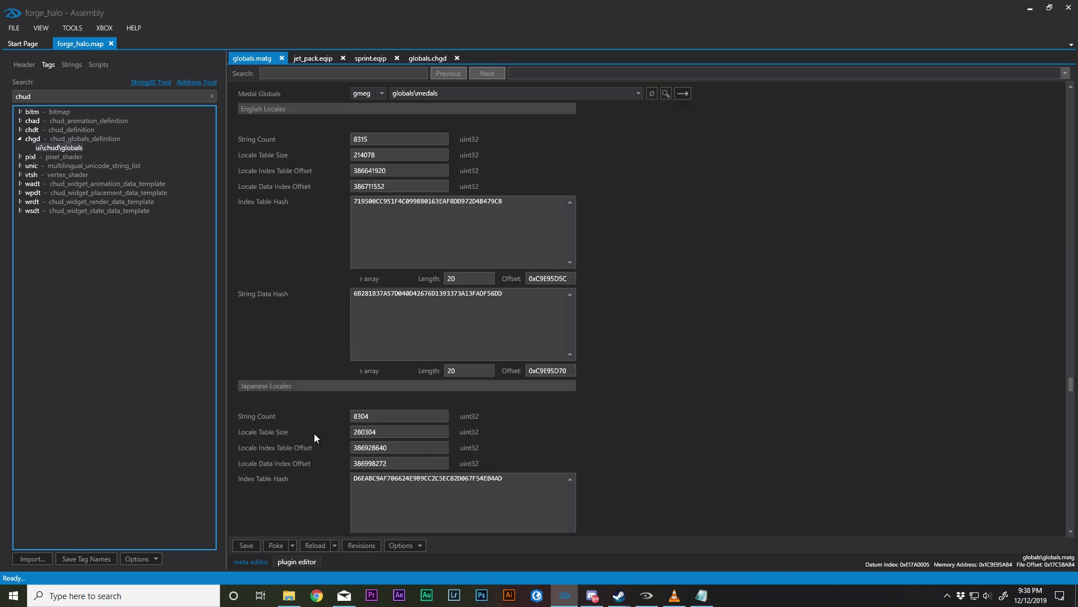
pyautogui.scroll(18, 307, 429)
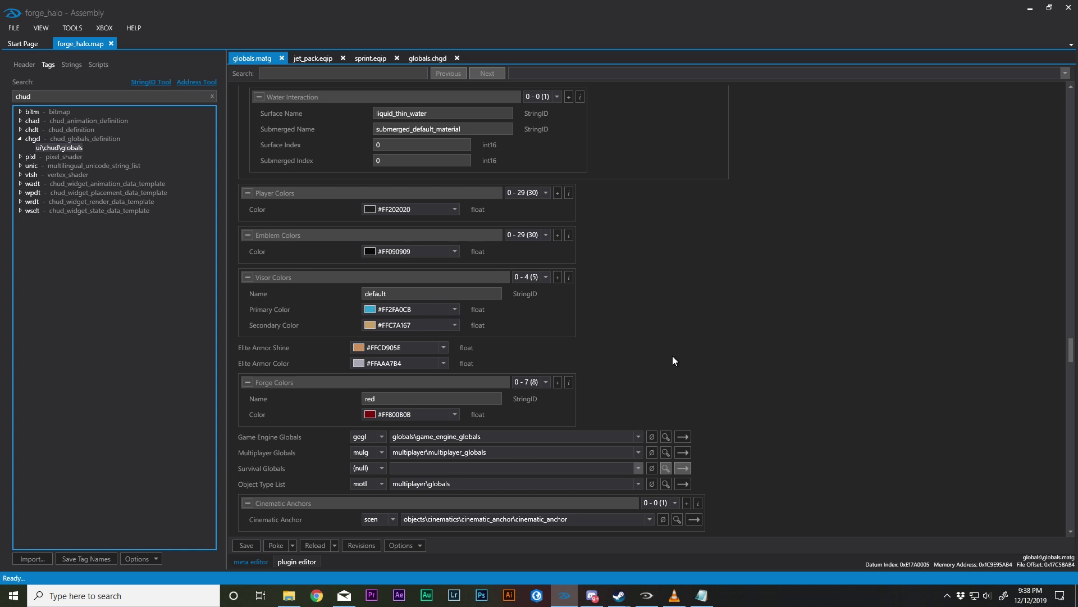
pyautogui.scroll(4, 674, 361)
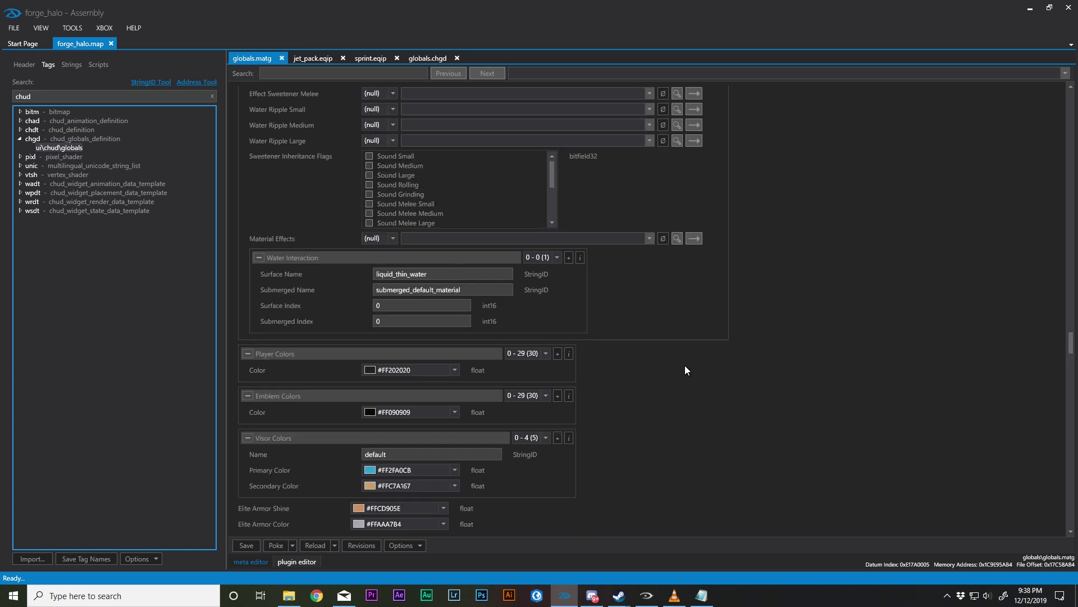
pyautogui.scroll(2, 686, 370)
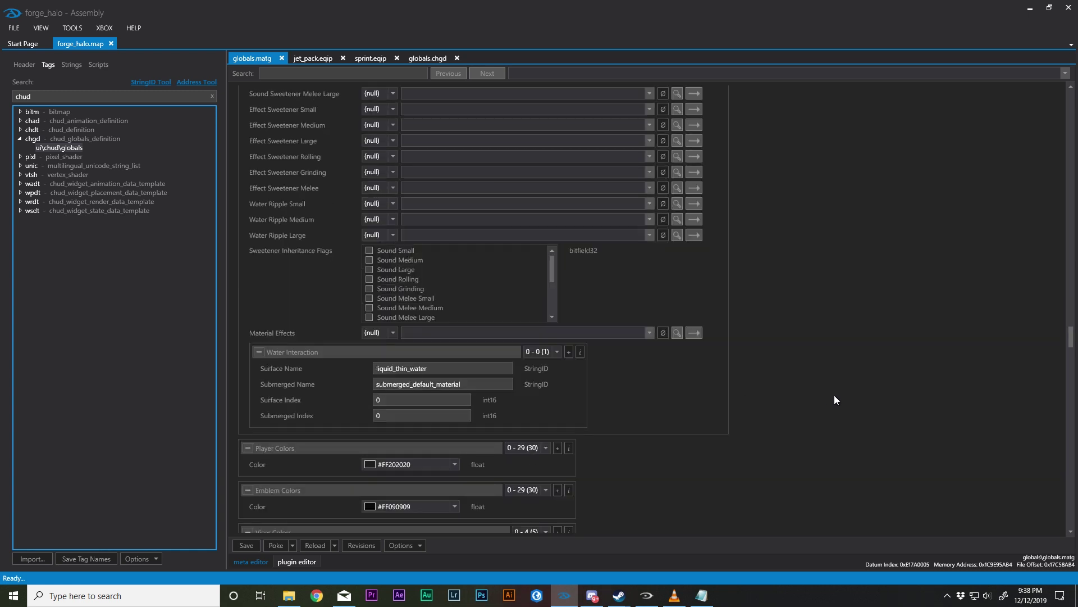
pyautogui.scroll(15, 835, 400)
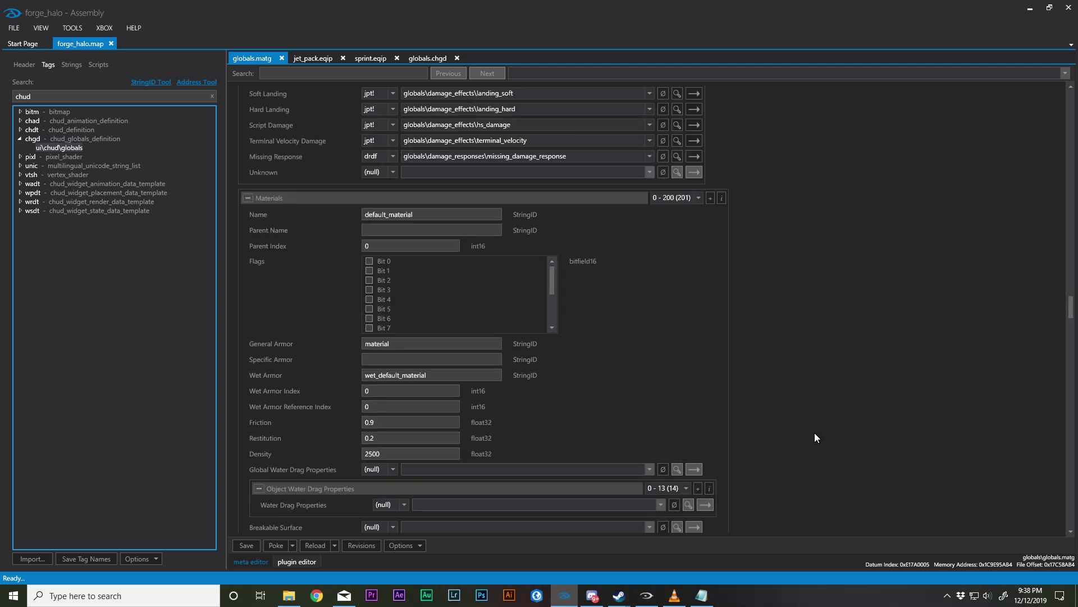
pyautogui.scroll(7, 683, 437)
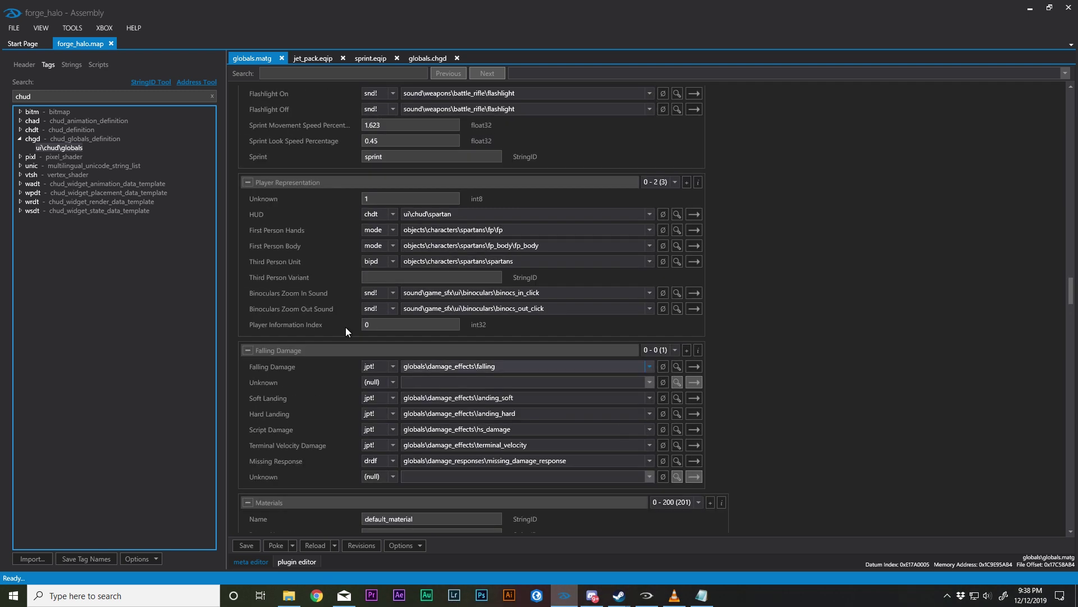
pyautogui.scroll(9, 786, 339)
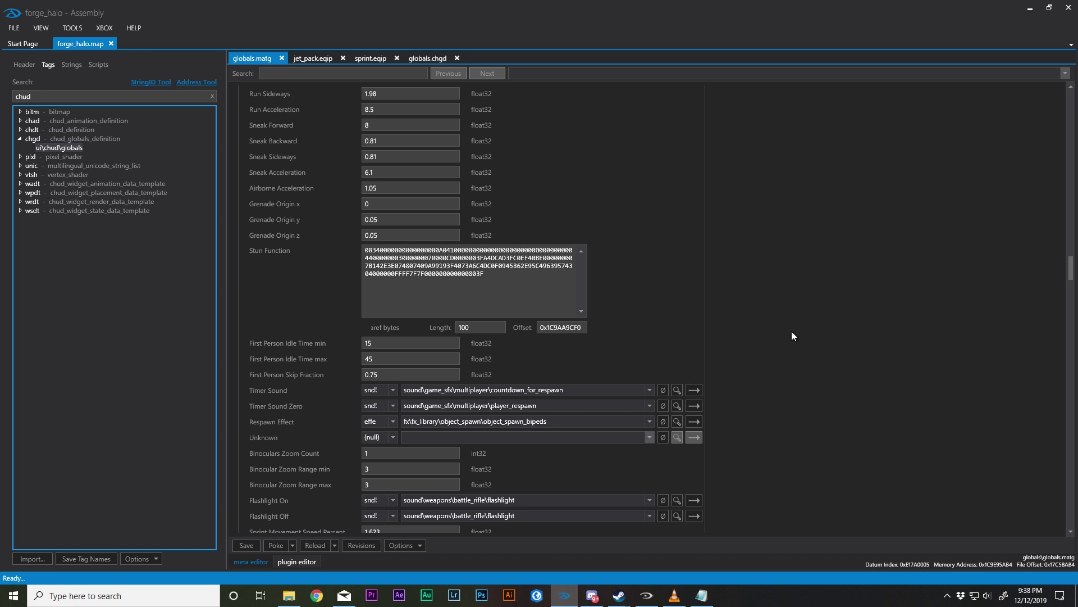
pyautogui.scroll(10, 706, 334)
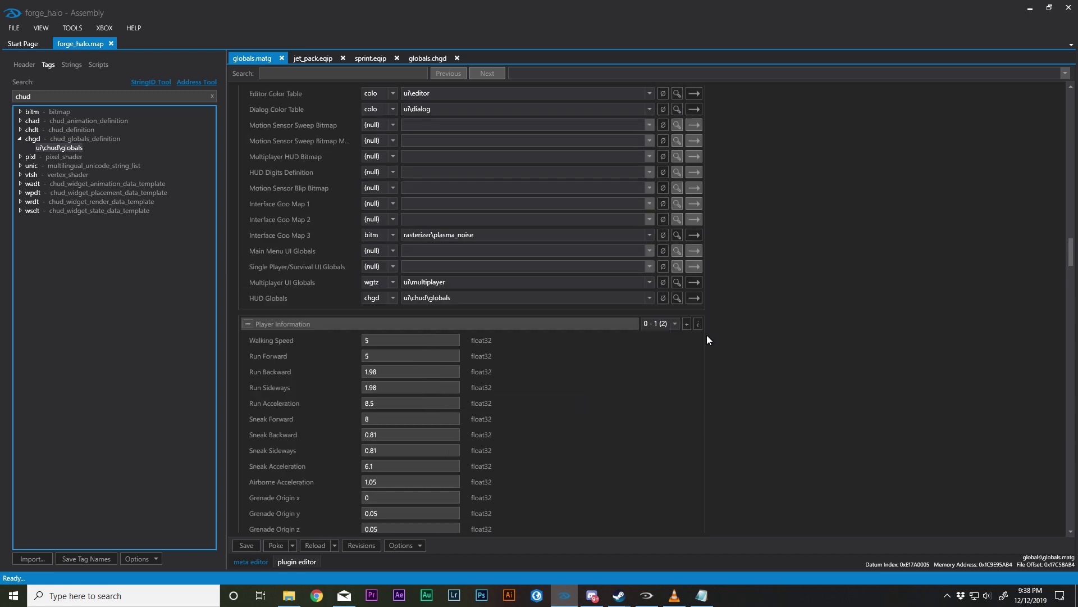
pyautogui.scroll(3, 753, 358)
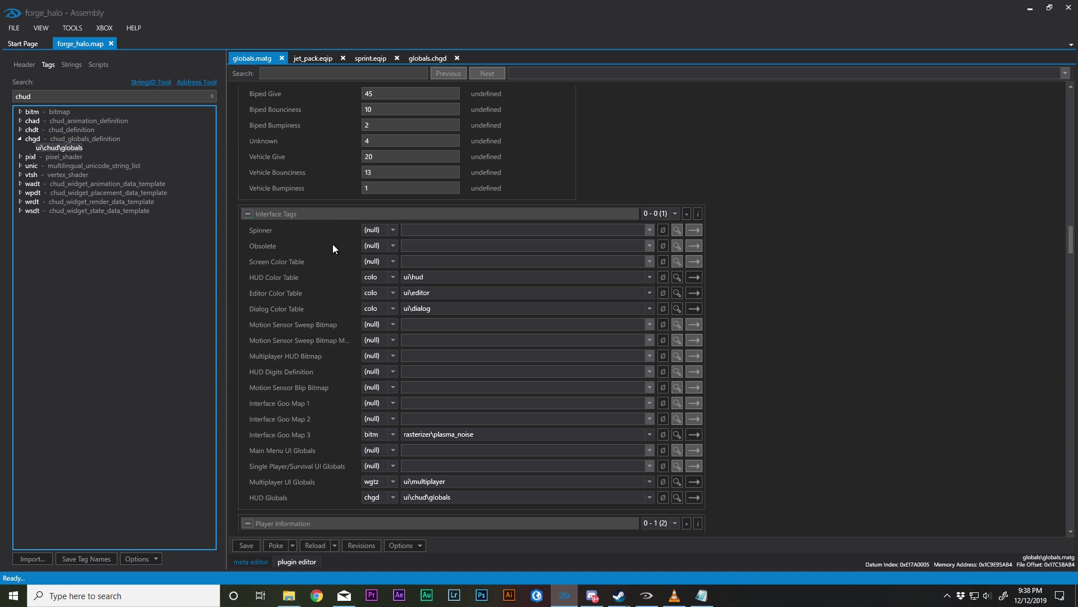
# - In globals.chgd, set the Spartan 1 [HUD Primary] color to green #FF00F23E and poke the change to the game
pyautogui.click(422, 59)
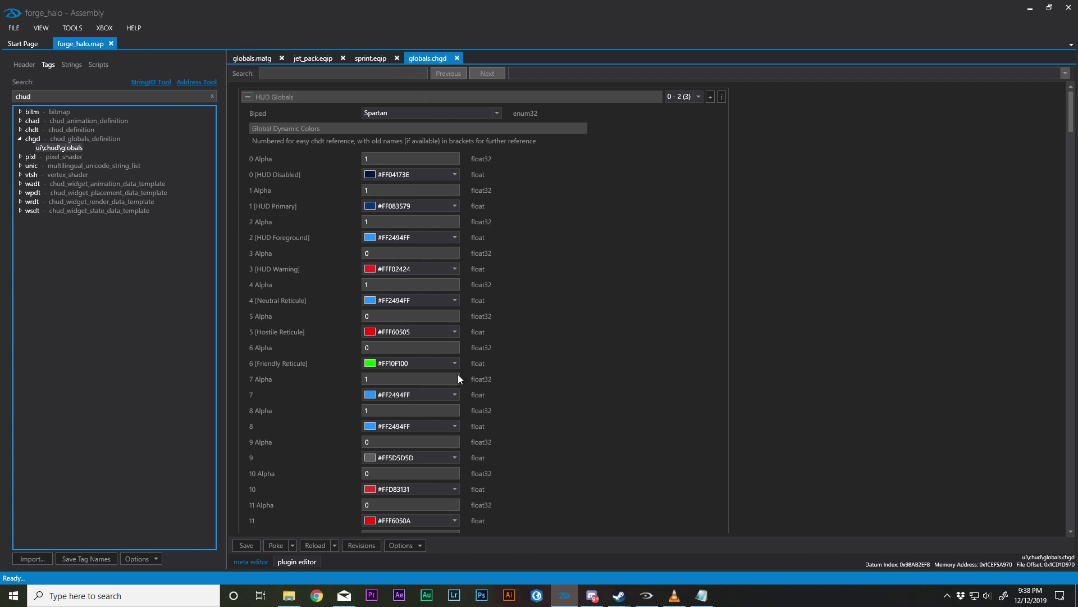
pyautogui.click(426, 205)
pyautogui.click(283, 238)
pyautogui.click(448, 207)
pyautogui.moveTo(450, 261); pyautogui.dragTo(443, 220)
pyautogui.click(283, 545)
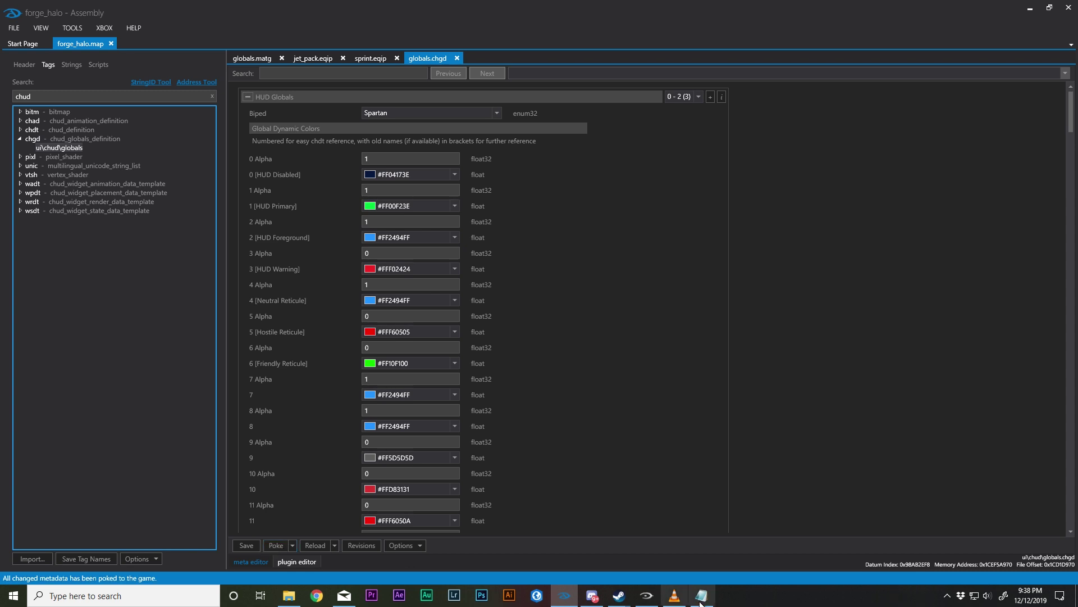
# - Switch to the game and check the green primary HUD color while moving around
pyautogui.click(647, 596)
pyautogui.press('w')
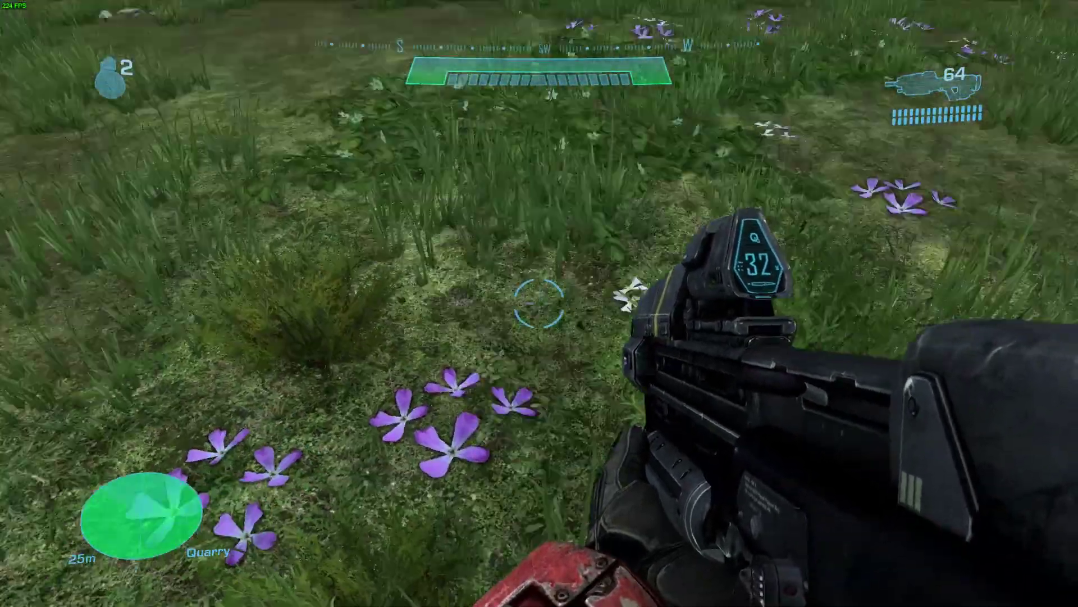
pyautogui.press('w')
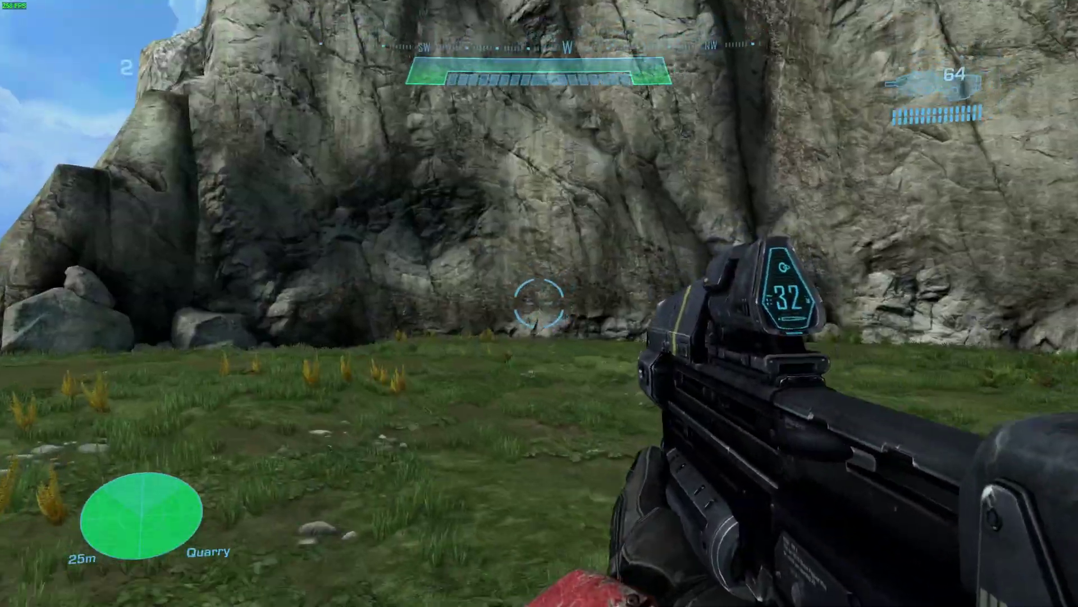
pyautogui.press('w')
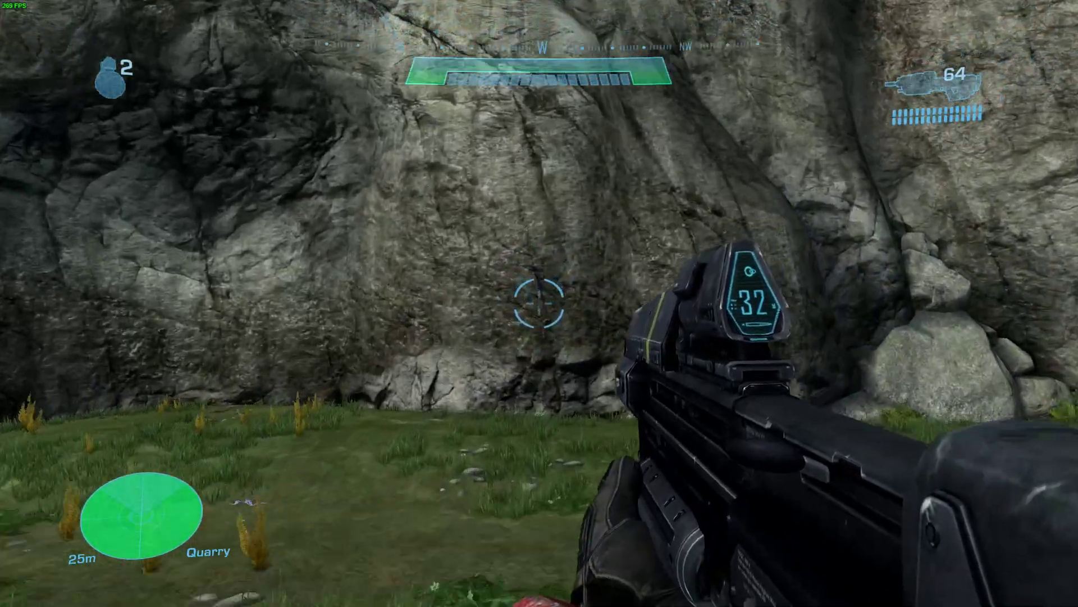
pyautogui.press('s')
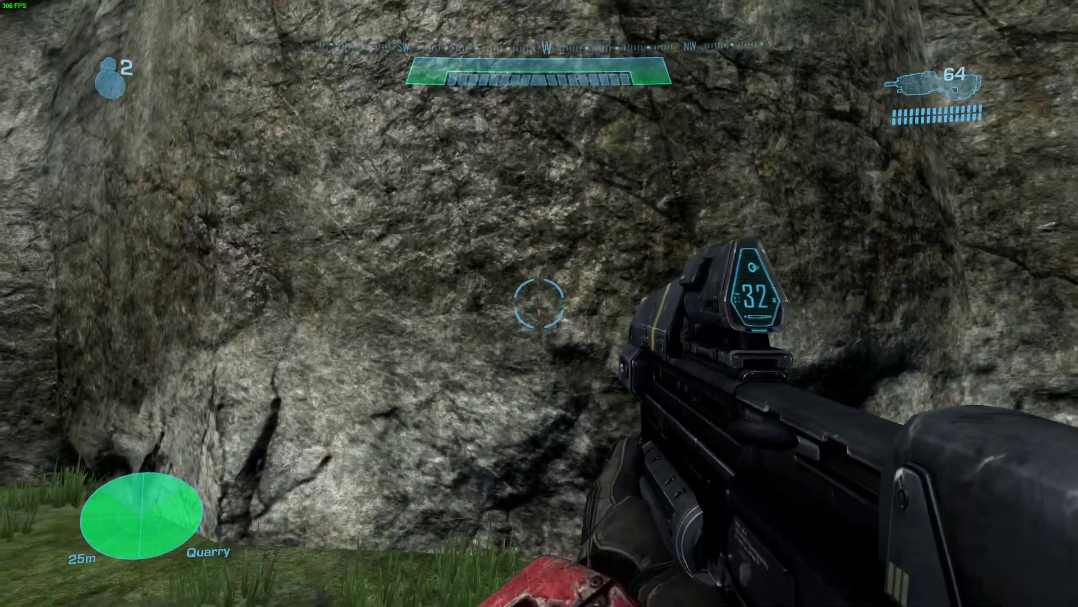
# - Return to Assembly, set 2 [HUD Foreground] to Black, poke the change, and check it in the game
pyautogui.hotkey('alt', 'Tab')
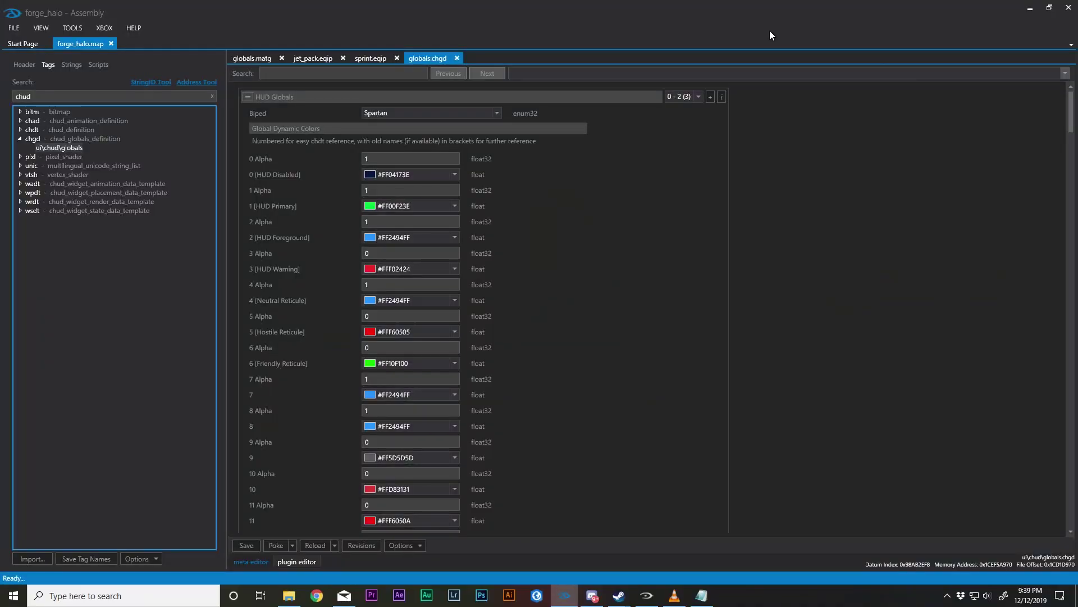
pyautogui.click(456, 237)
pyautogui.click(356, 267)
pyautogui.click(288, 329)
pyautogui.click(264, 544)
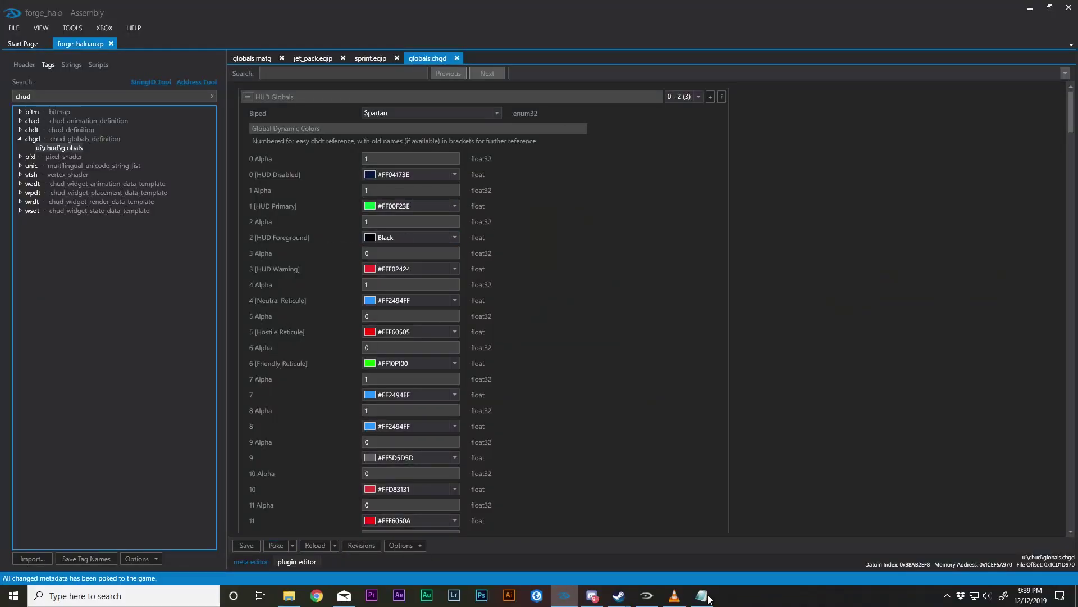
pyautogui.click(689, 596)
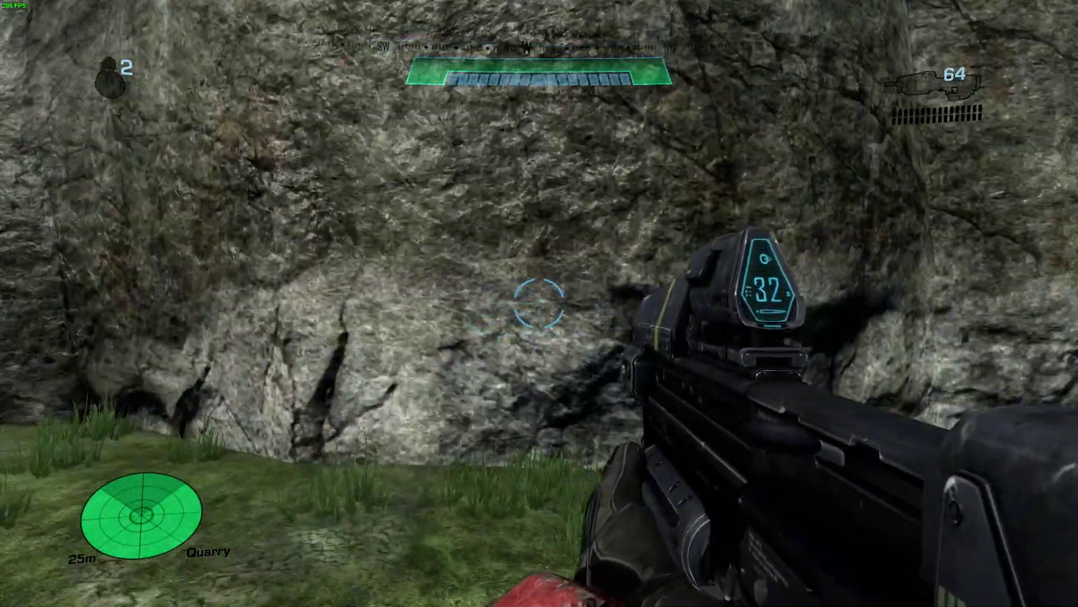
# - Back in Assembly, set 1 [HUD Primary] to the pinkish red #FFED053D and poke the change to the game
pyautogui.hotkey('alt', 'Tab')
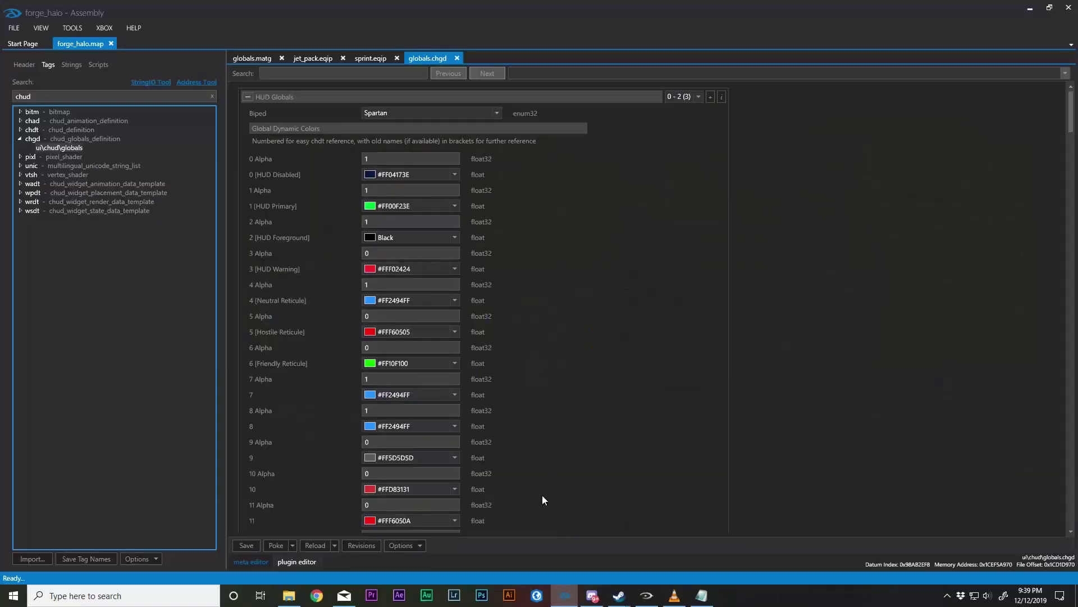
pyautogui.click(455, 206)
pyautogui.moveTo(451, 251); pyautogui.dragTo(453, 224)
pyautogui.click(455, 207)
pyautogui.click(455, 206)
pyautogui.click(451, 287)
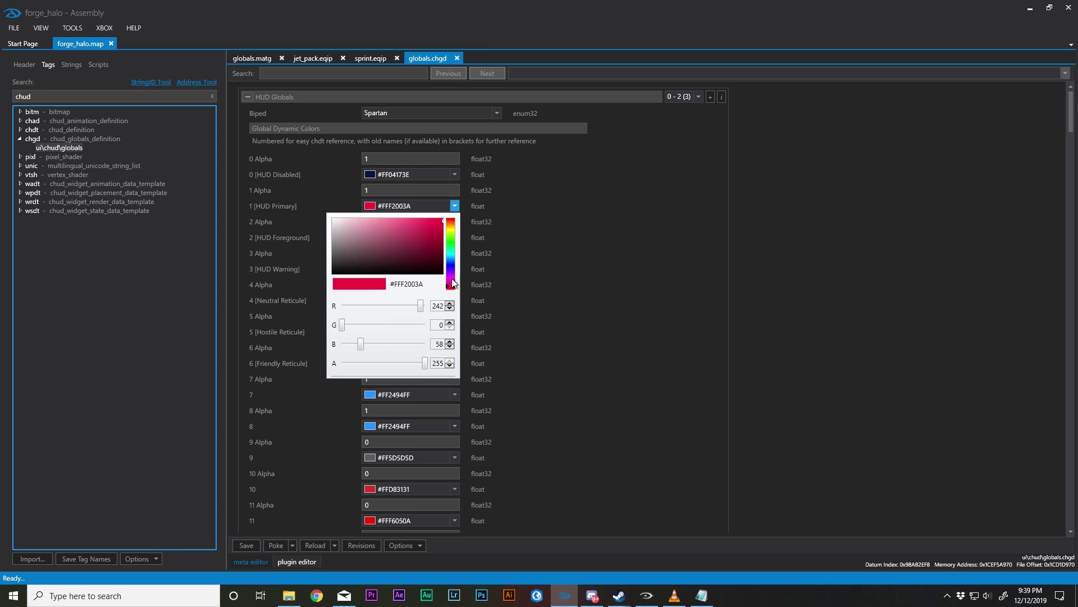
pyautogui.click(442, 221)
pyautogui.click(276, 544)
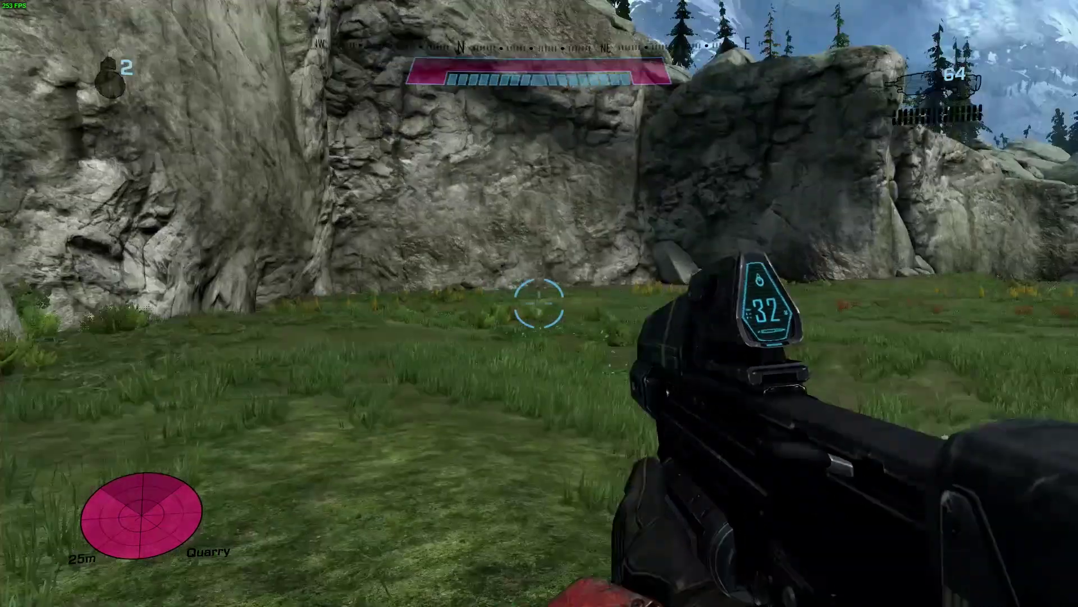
# - Check the pinkish-red and black HUD colors while moving in the game, and return to Assembly
pyautogui.press('w')
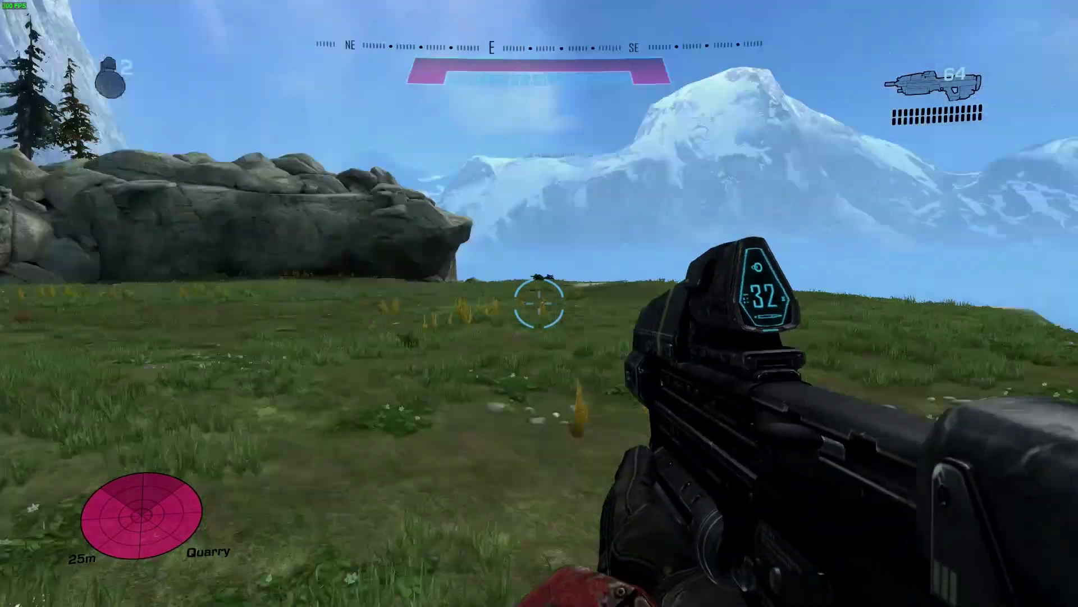
pyautogui.press('w')
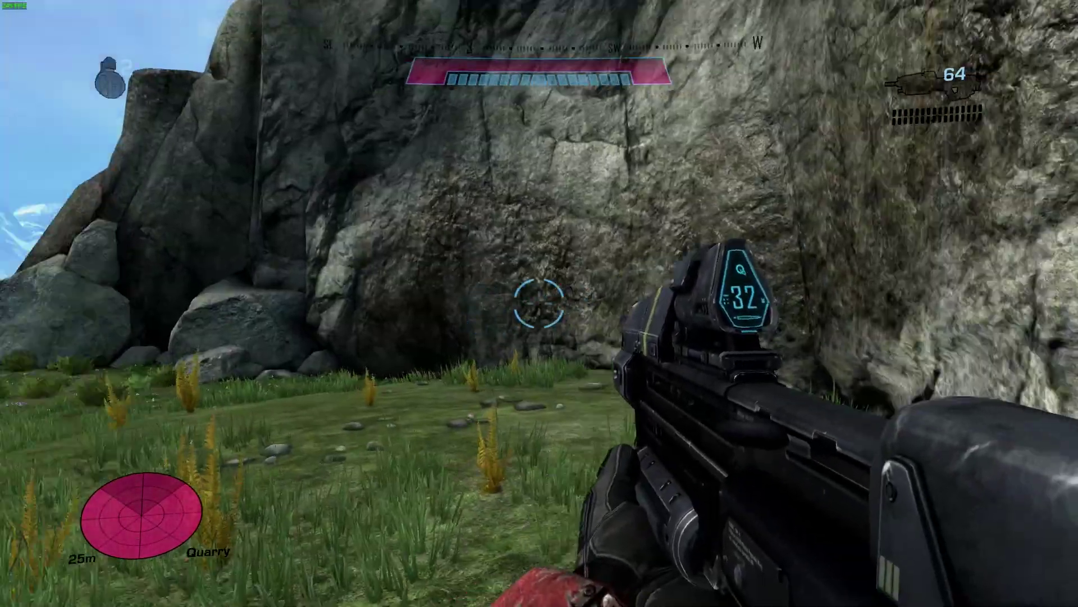
pyautogui.hotkey('alt', 'Tab')
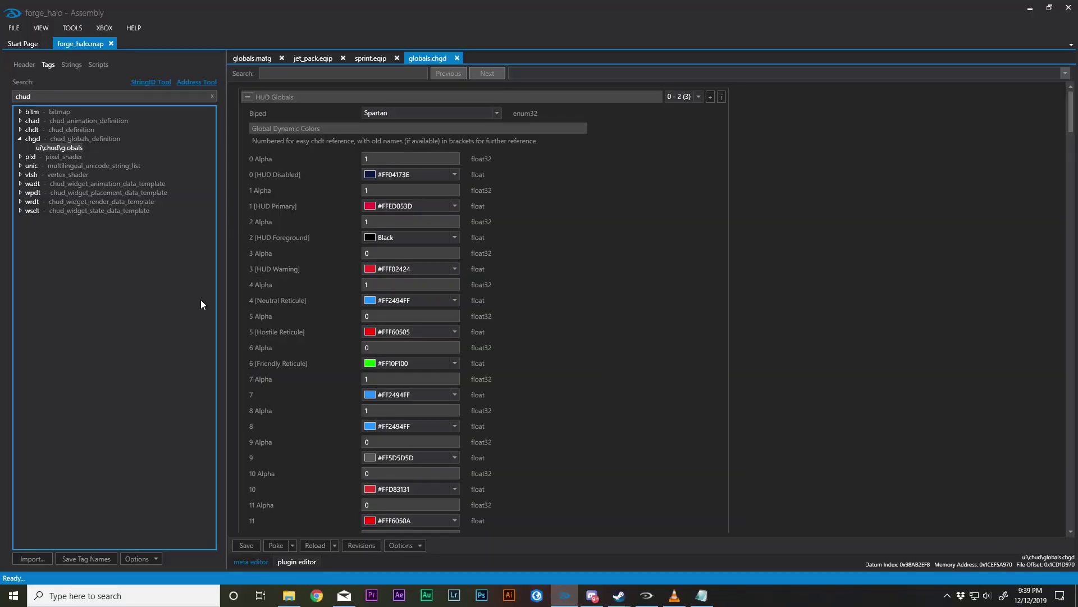
# - Set 4 [Neutral Reticule] to the cyan #FF00CEEB, poke the change, and check the reticule in the game
pyautogui.click(431, 299)
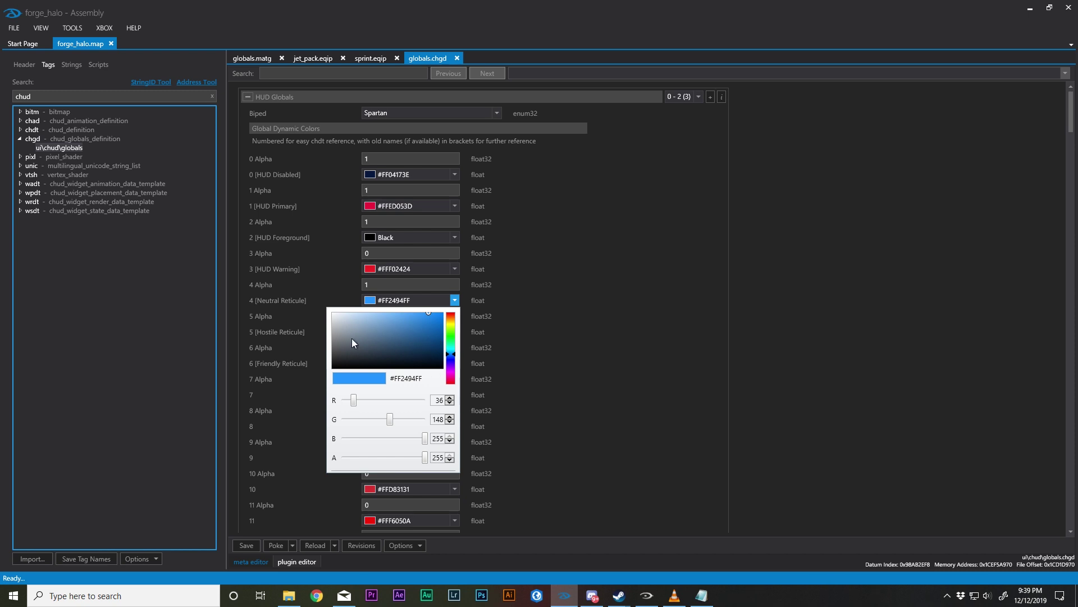
pyautogui.moveTo(358, 338); pyautogui.dragTo(436, 360)
pyautogui.click(455, 349)
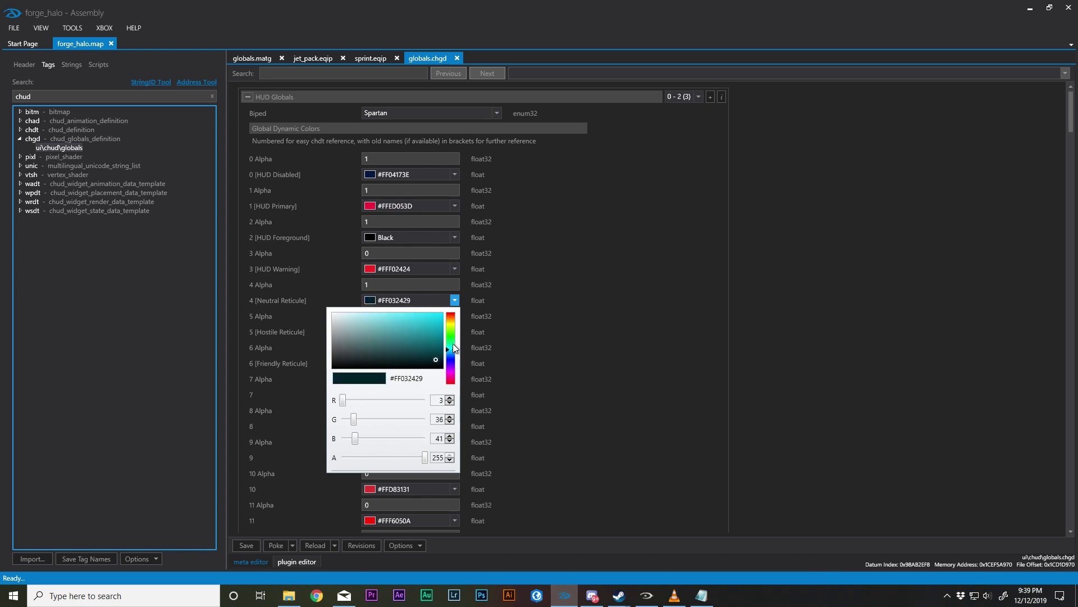
pyautogui.click(444, 317)
pyautogui.click(275, 544)
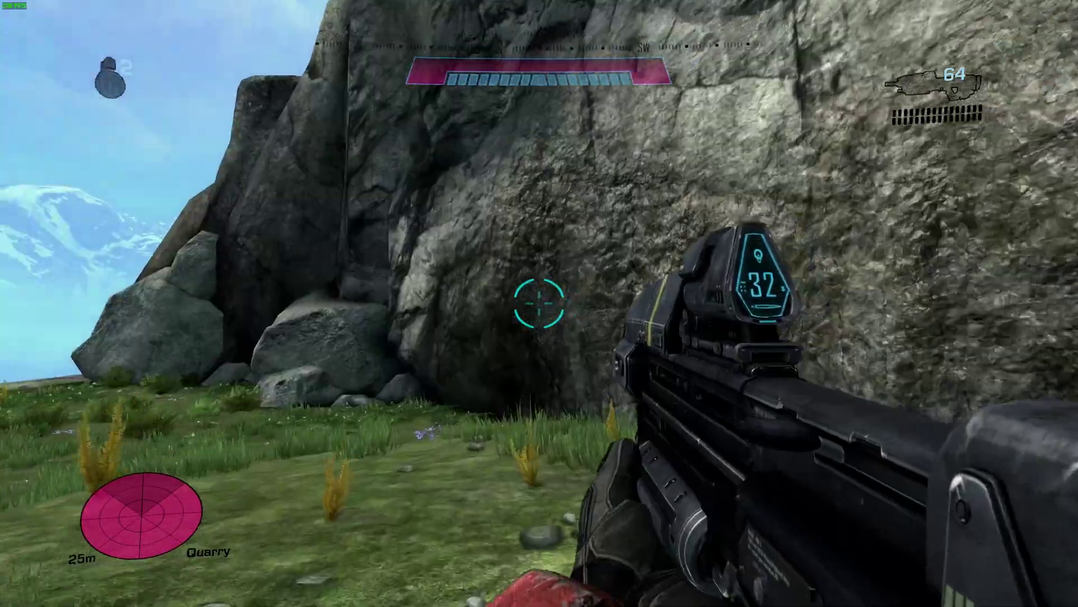
pyautogui.press('w')
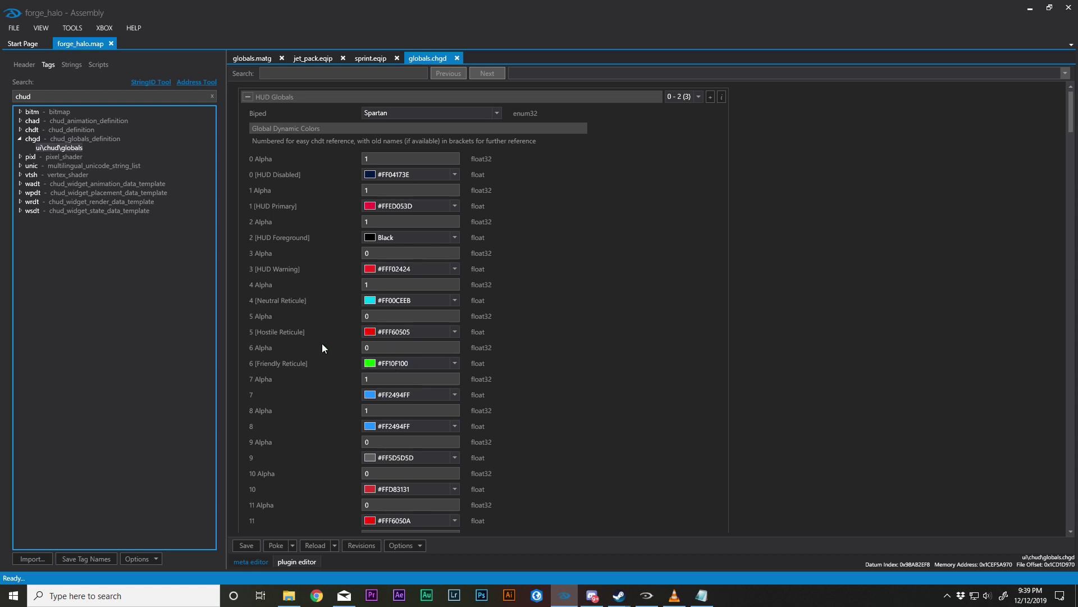
# - Back in Assembly, set 5 [Hostile Reticule] to the yellow #FFDDF605, poke the change, and switch to the game
pyautogui.click(375, 331)
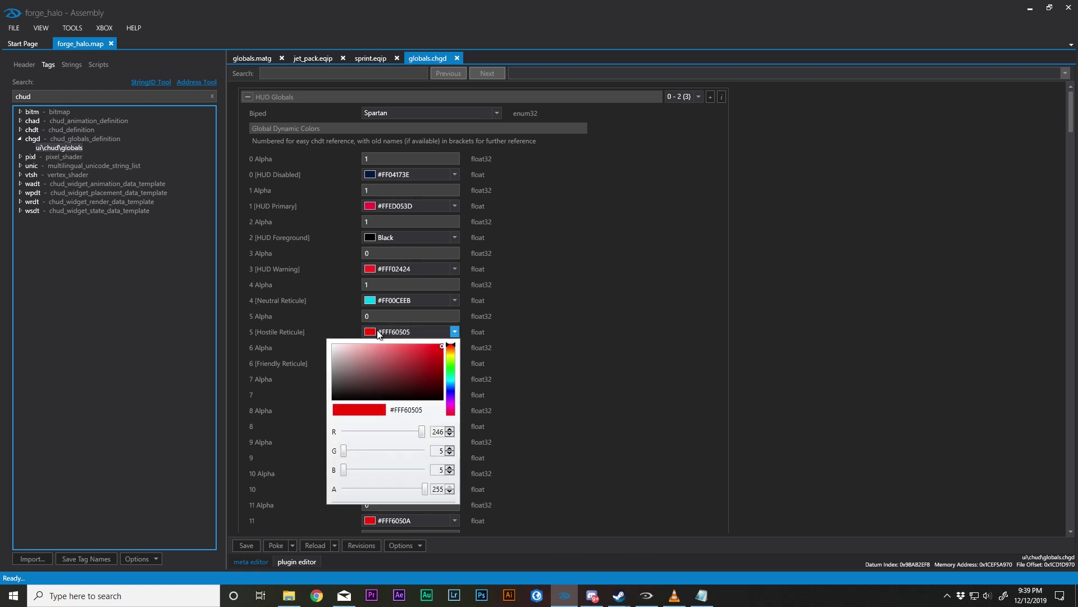
pyautogui.click(450, 357)
pyautogui.click(278, 544)
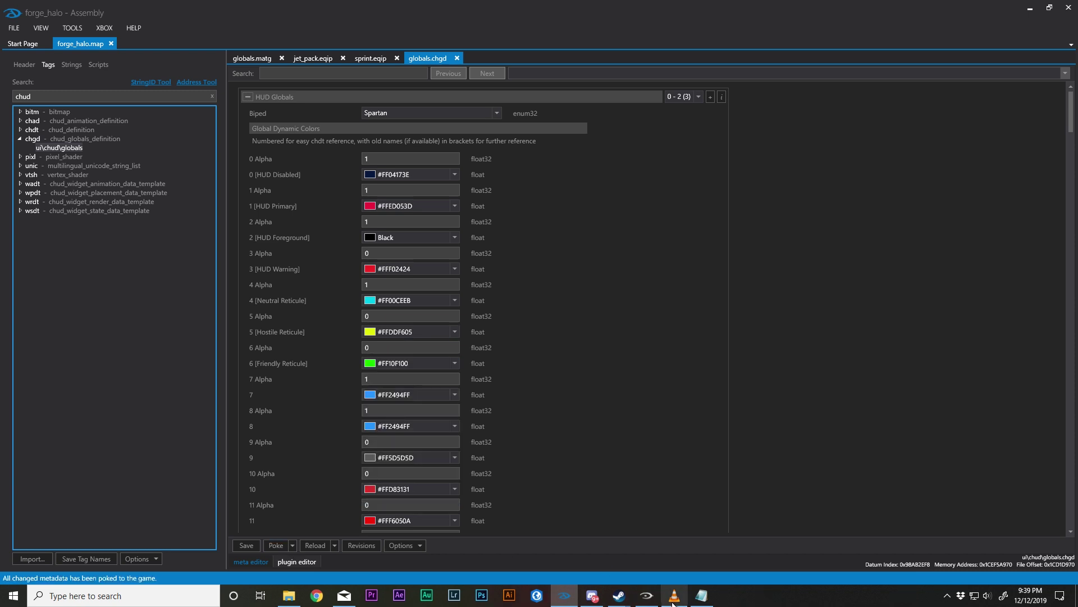
pyautogui.click(647, 596)
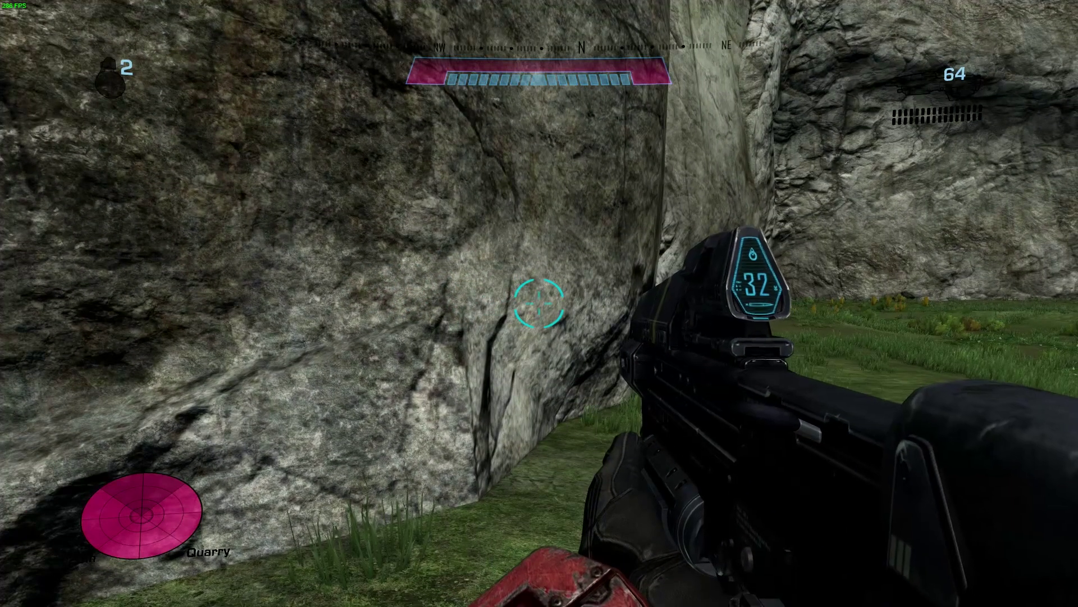
# - Return to Assembly and look through the remaining HUD color and motion-tracker blip entries in globals.chgd
pyautogui.hotkey('alt', 'Tab')
pyautogui.scroll(-10, 327, 298)
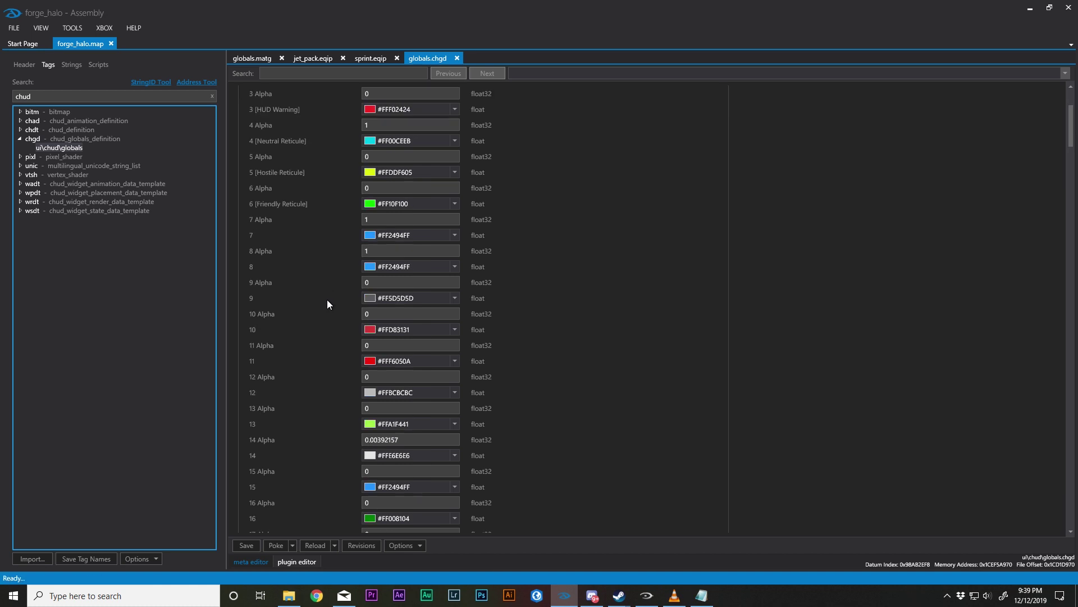
pyautogui.scroll(-15, 333, 331)
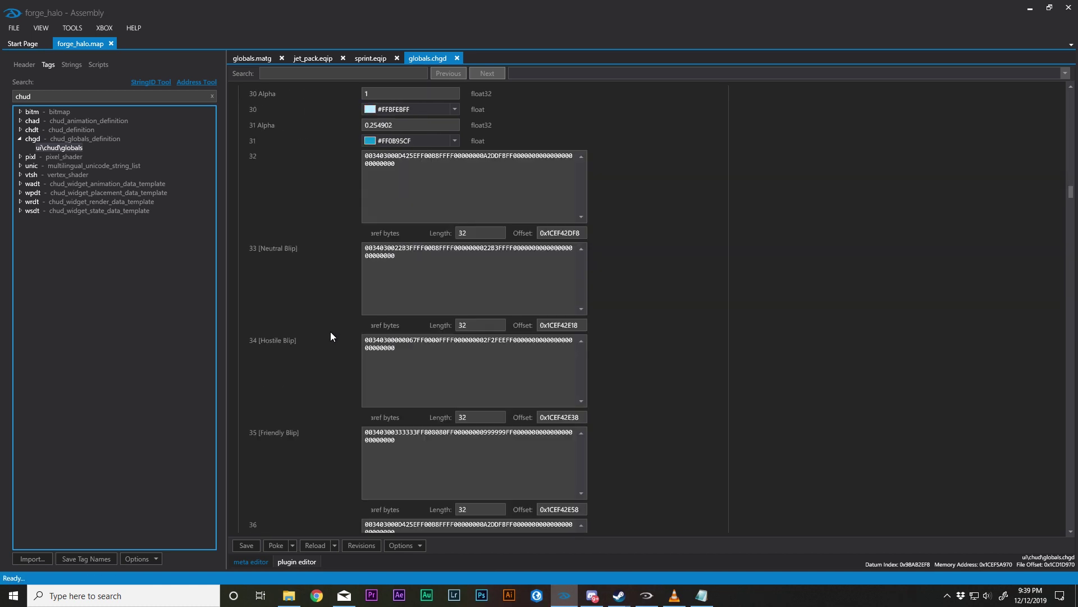
# - Filter the map's tags by "weap" and open the weapon tag objects\weapons\rifle\assault_rifle\assault_rifle
pyautogui.click(211, 96)
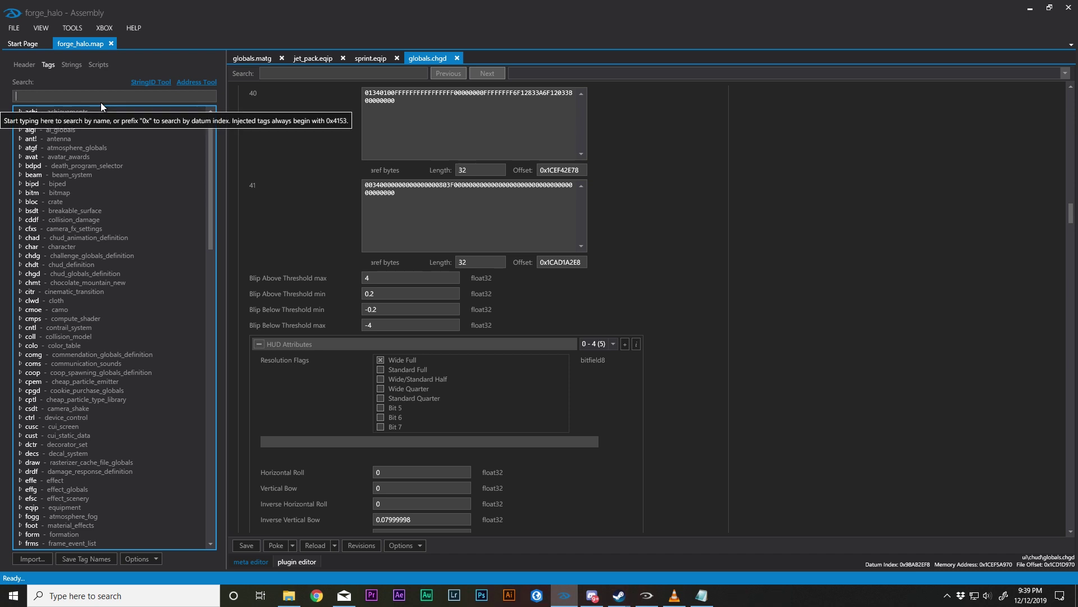
pyautogui.write('weap')
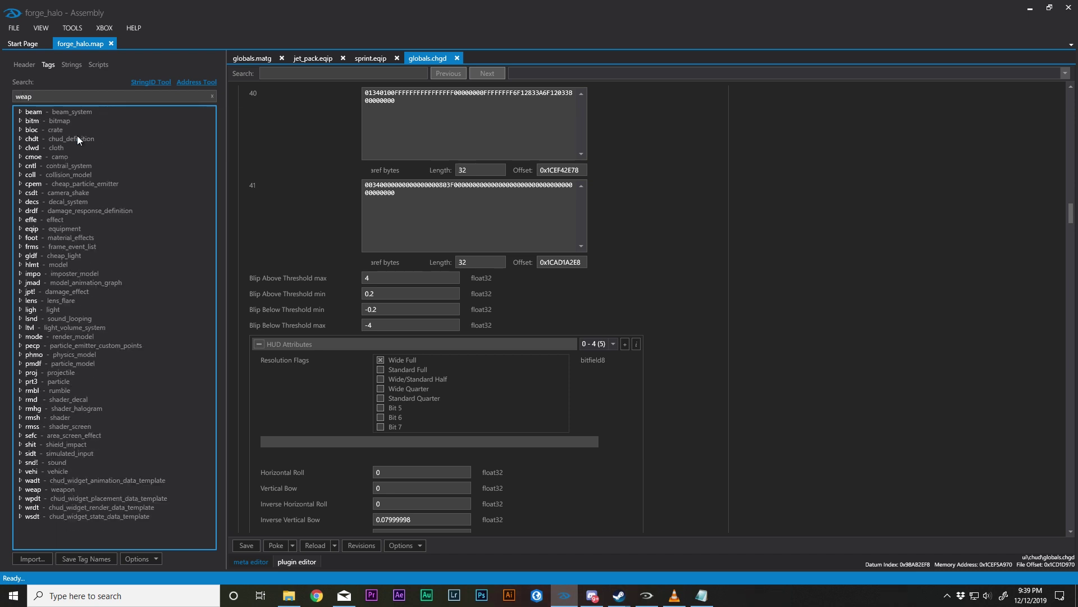
pyautogui.click(20, 489)
pyautogui.scroll(-5, 112, 471)
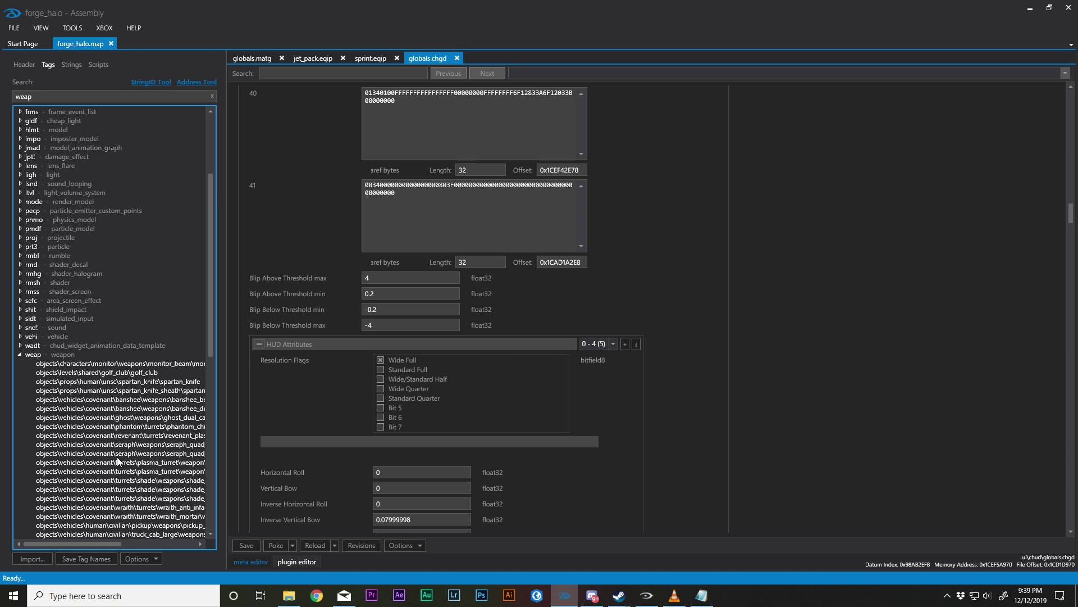
pyautogui.scroll(-12, 124, 454)
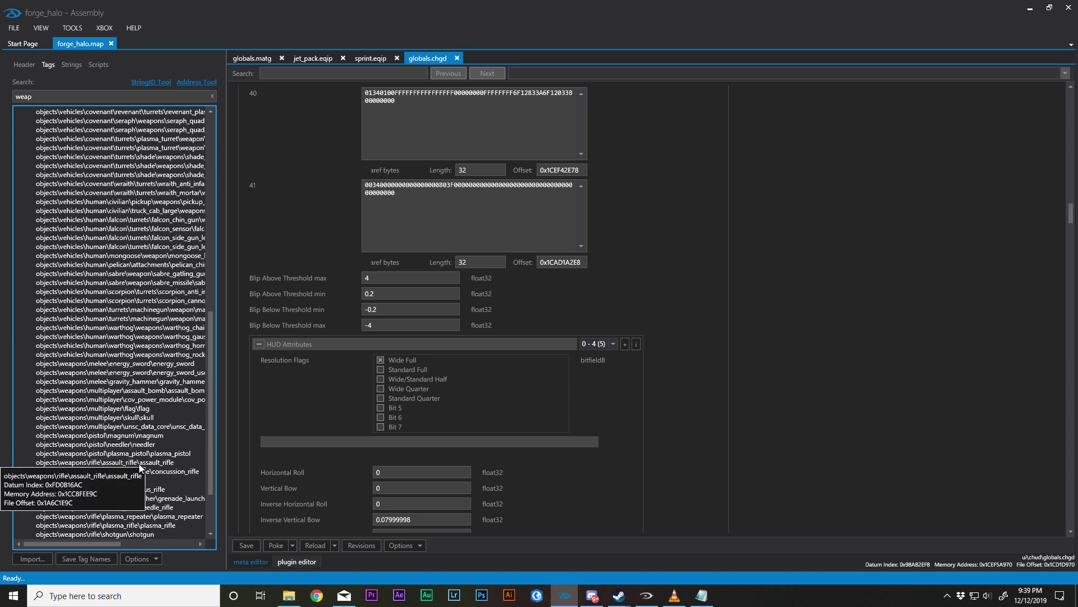
pyautogui.doubleClick(140, 462)
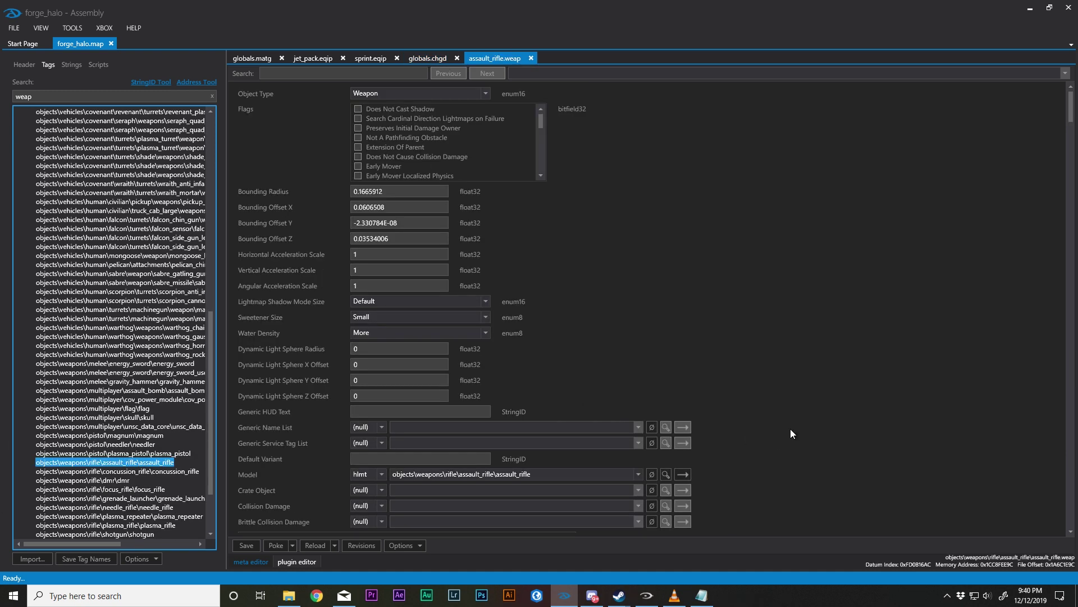
# - Look through the assault rifle's melee damage, aim assist, first person, magazine, trigger and barrel settings
pyautogui.scroll(-15, 796, 428)
pyautogui.scroll(-15, 790, 443)
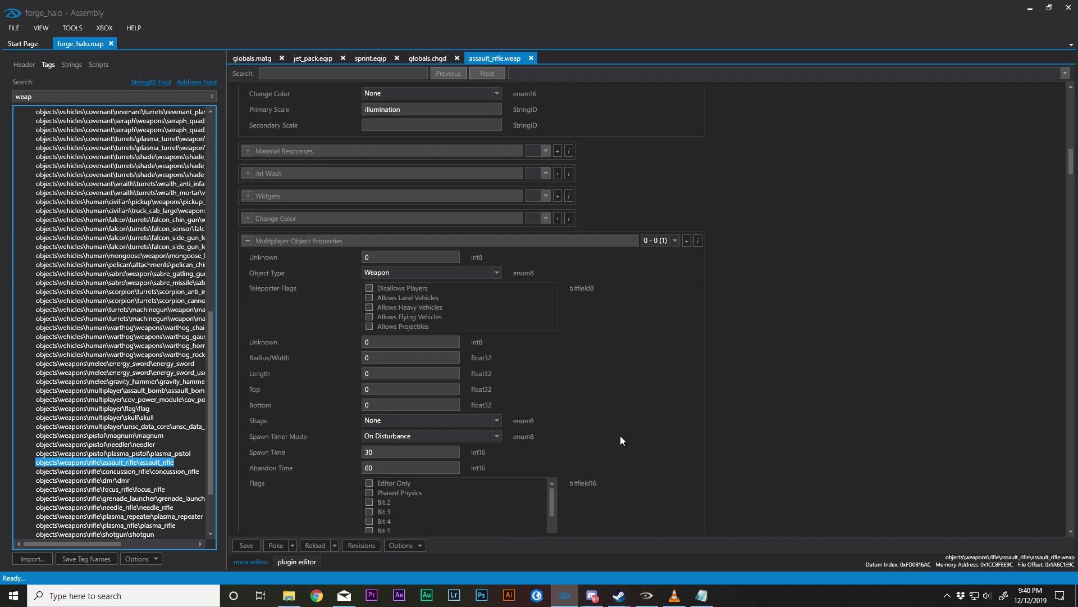
pyautogui.scroll(-10, 400, 392)
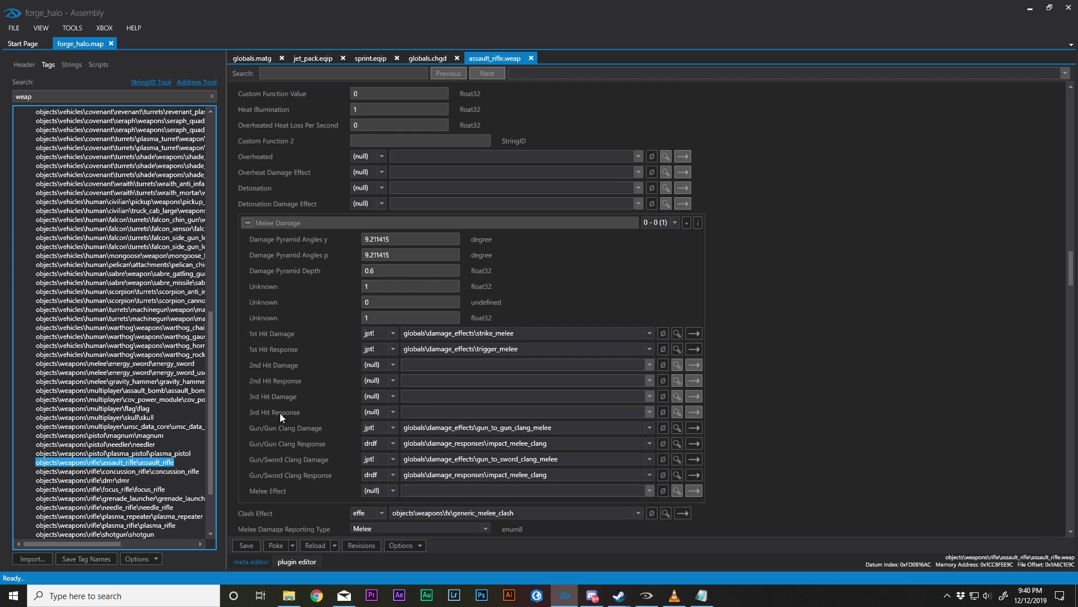
pyautogui.scroll(-1, 294, 412)
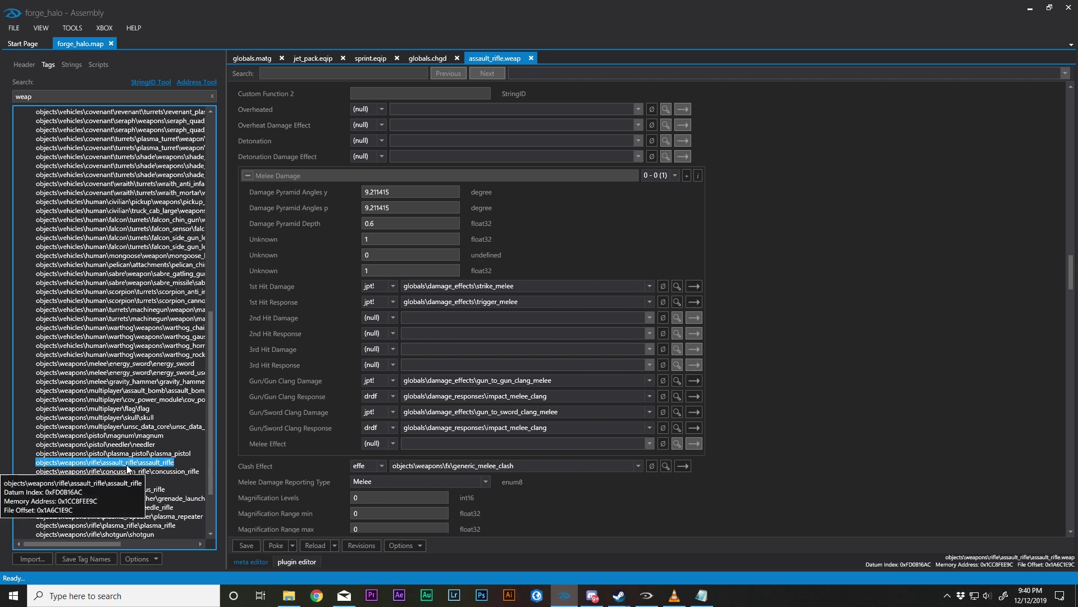
pyautogui.scroll(-4, 328, 434)
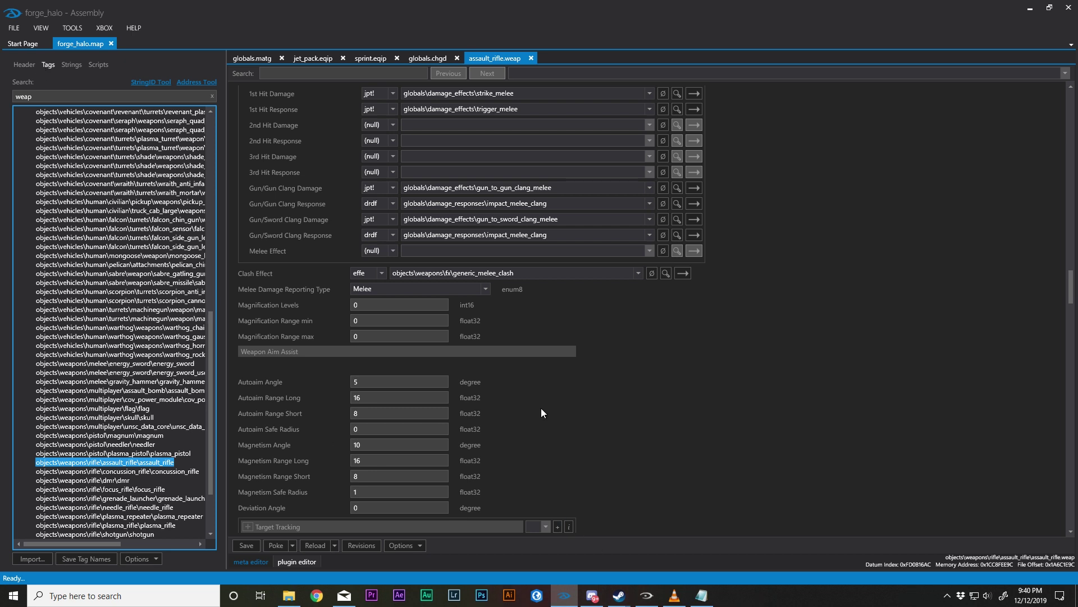
pyautogui.scroll(-15, 549, 413)
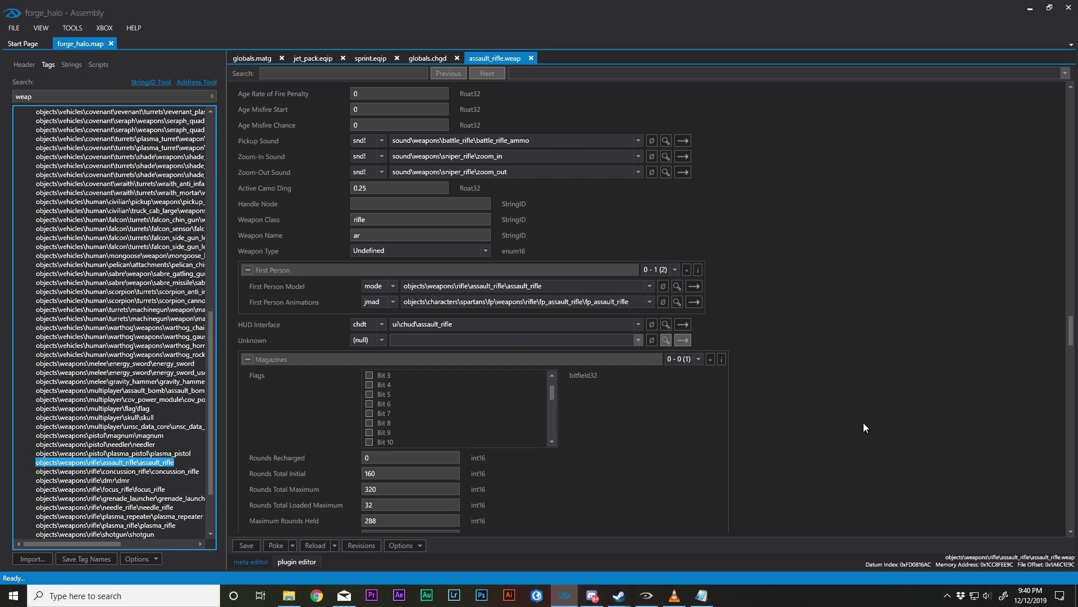
pyautogui.scroll(-15, 891, 424)
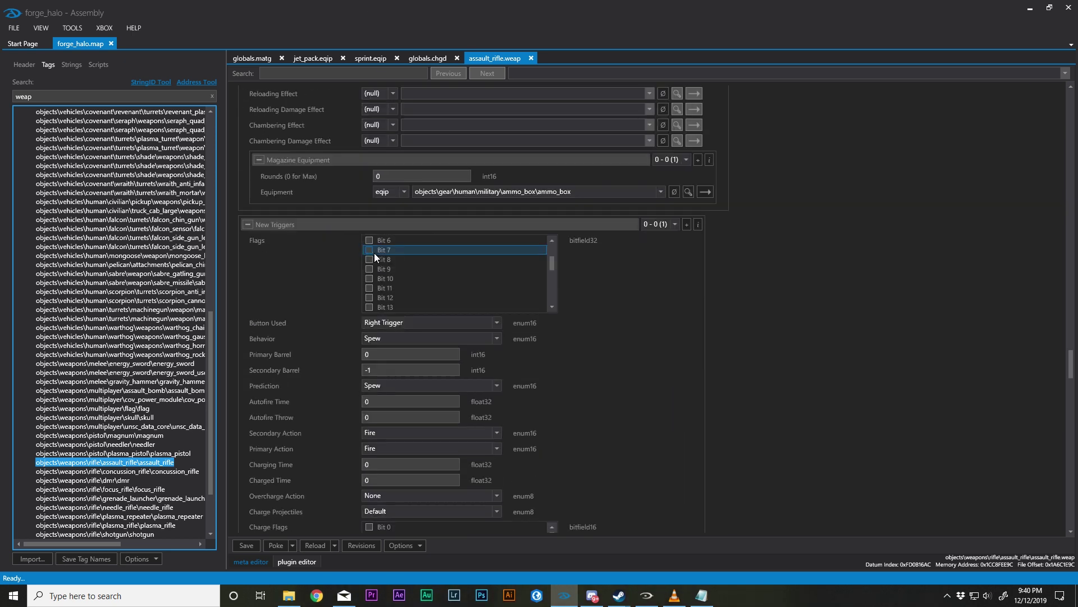
pyautogui.scroll(-15, 311, 286)
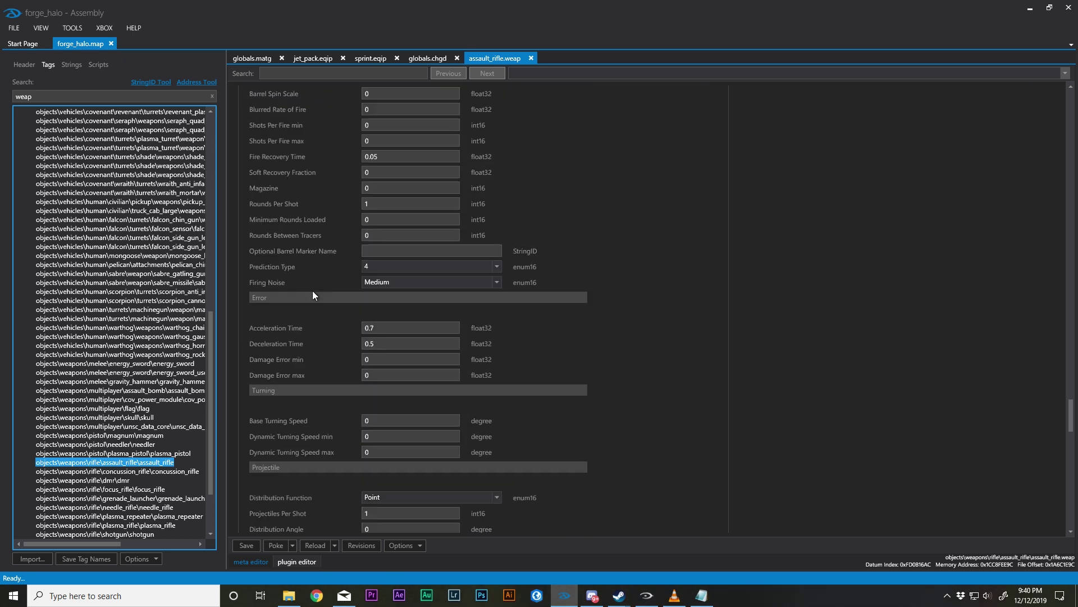
pyautogui.scroll(-15, 379, 308)
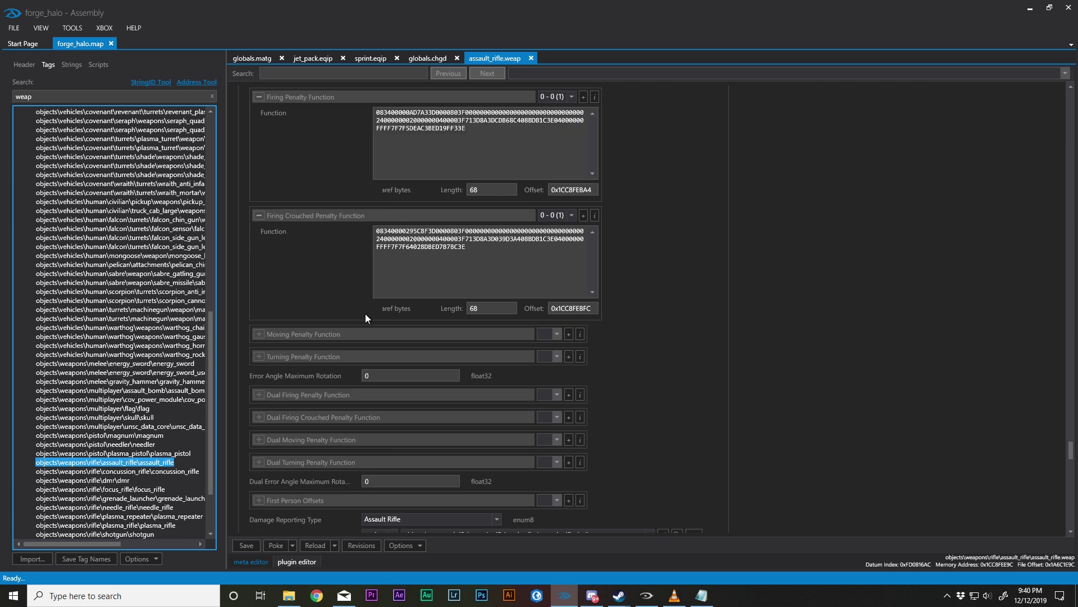
pyautogui.scroll(10, 365, 314)
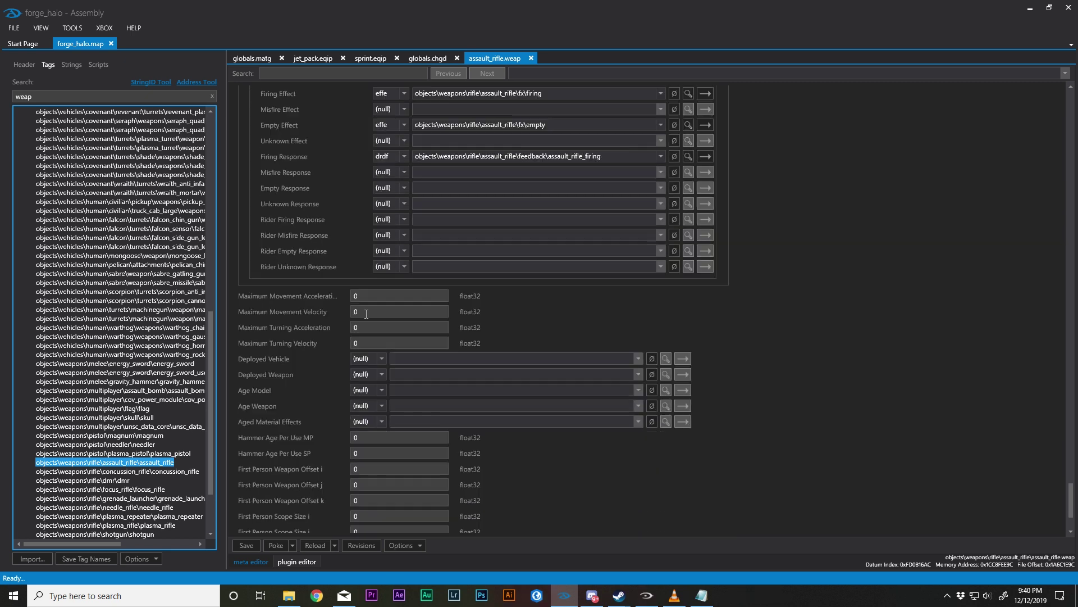
pyautogui.scroll(12, 332, 315)
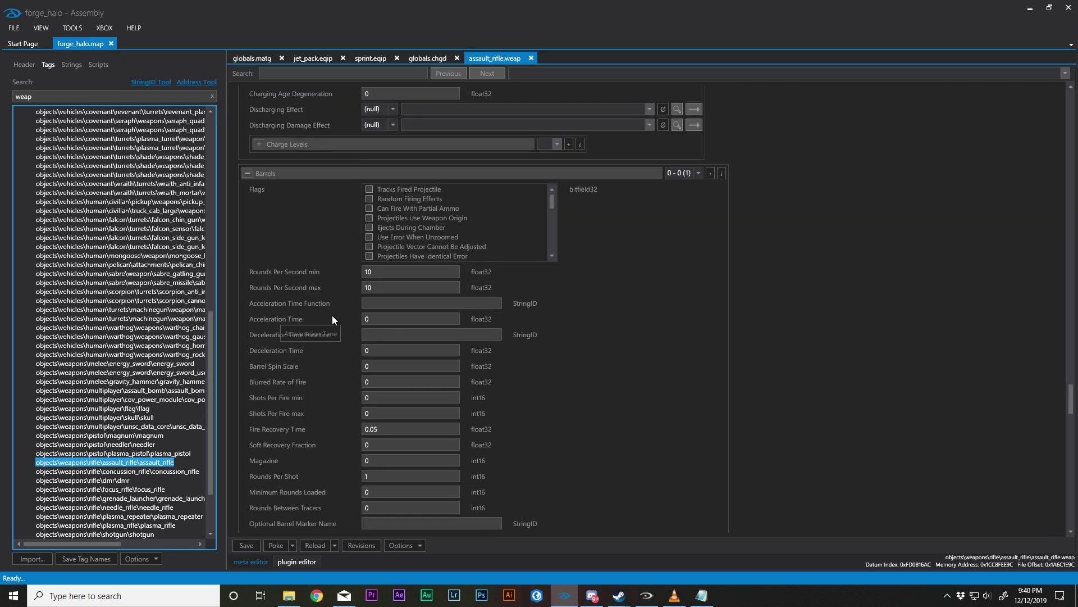
pyautogui.scroll(12, 332, 318)
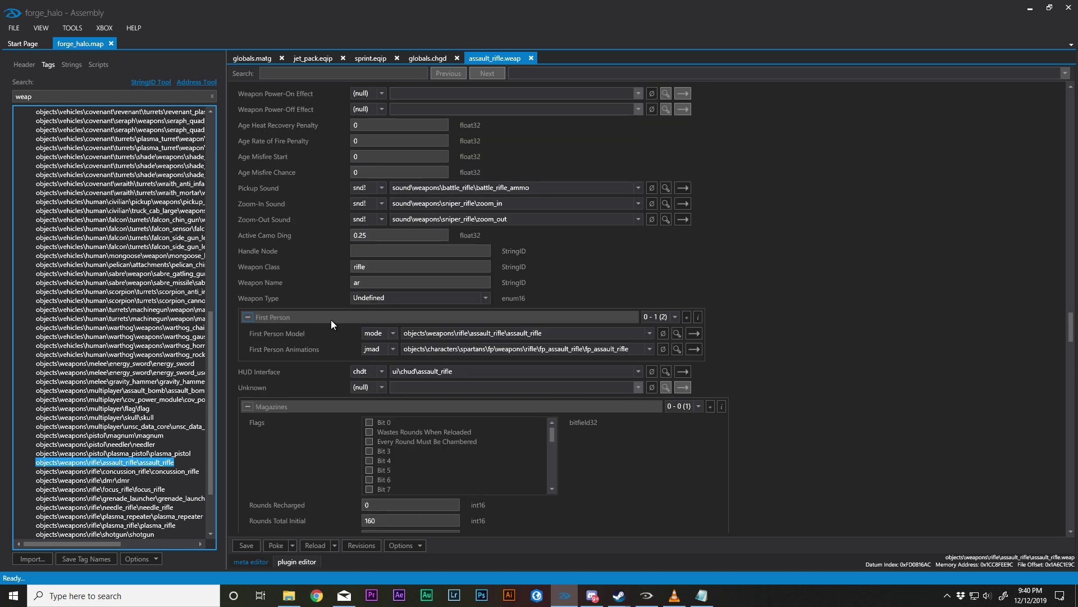
pyautogui.scroll(-9, 331, 319)
pyautogui.scroll(20, 332, 321)
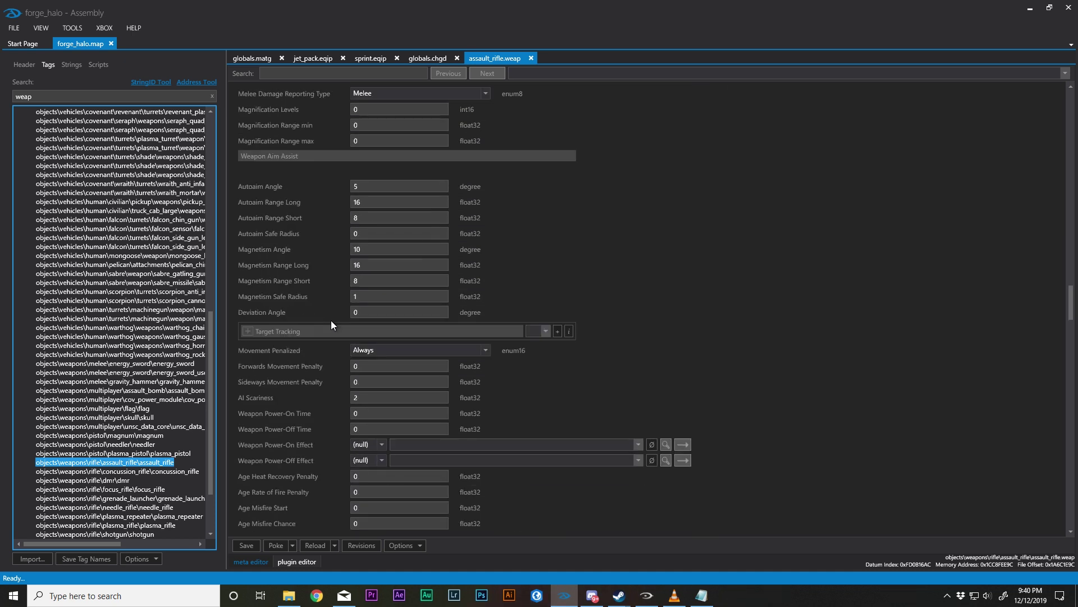
# - Enable the assault rifle's Third Person Camera weapon flag, poke the change, and switch to the game
pyautogui.scroll(15, 332, 324)
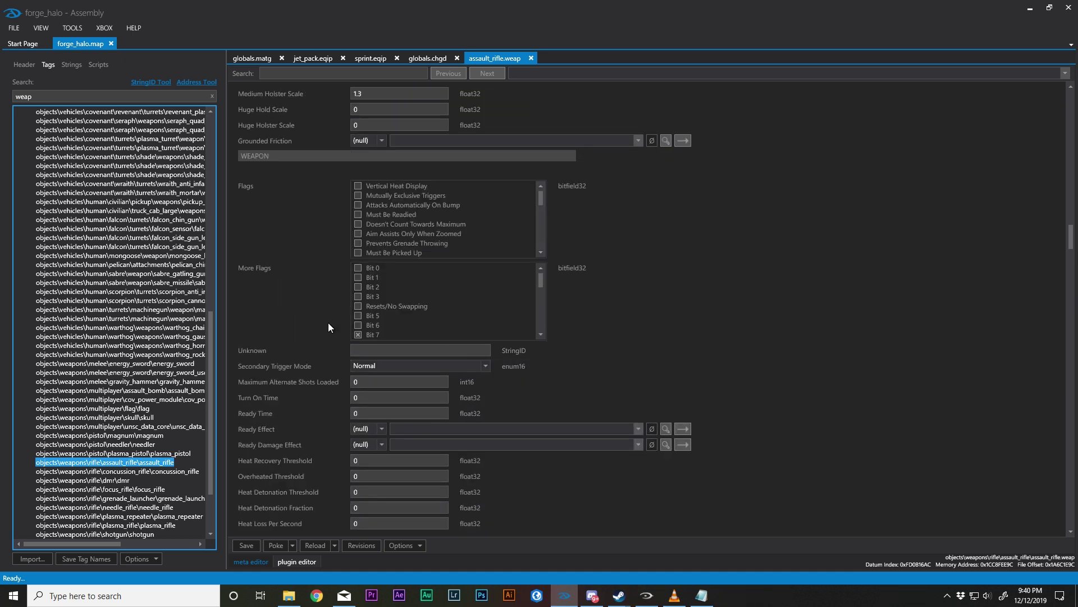
pyautogui.scroll(-6, 396, 289)
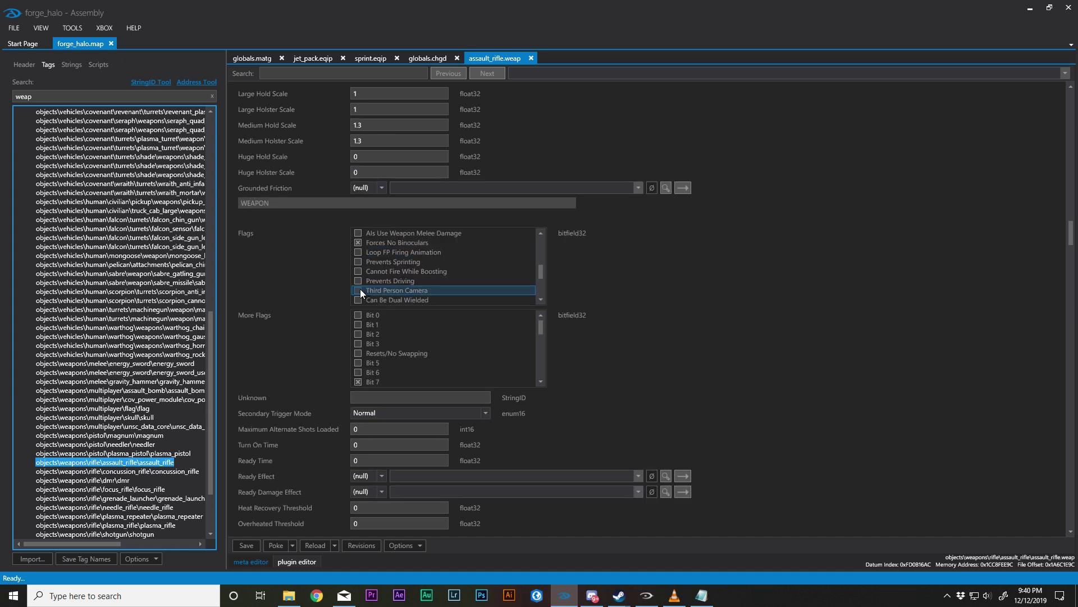
pyautogui.click(358, 289)
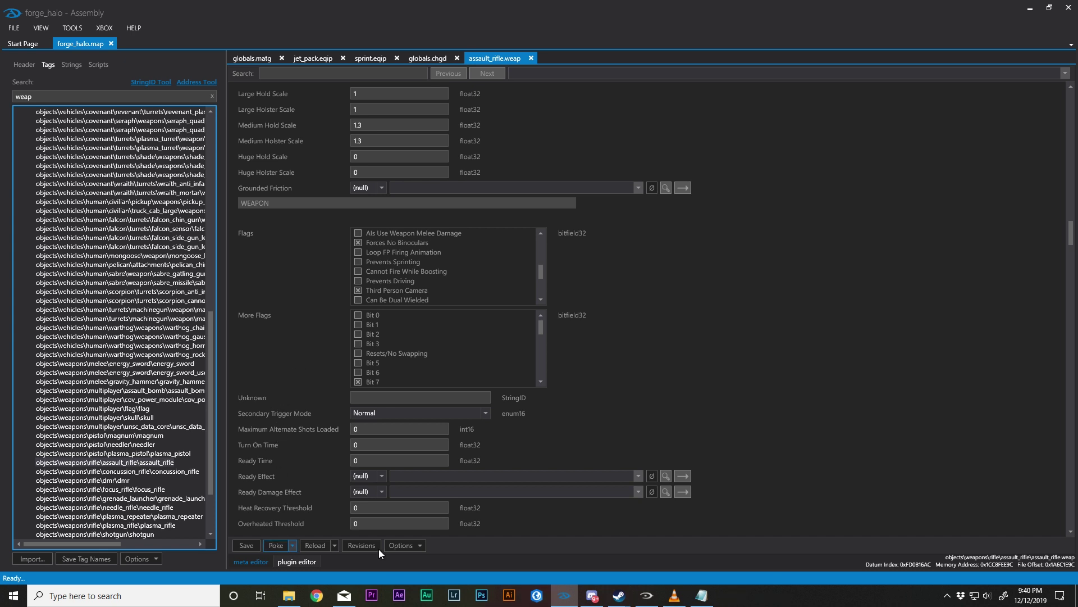
pyautogui.click(647, 596)
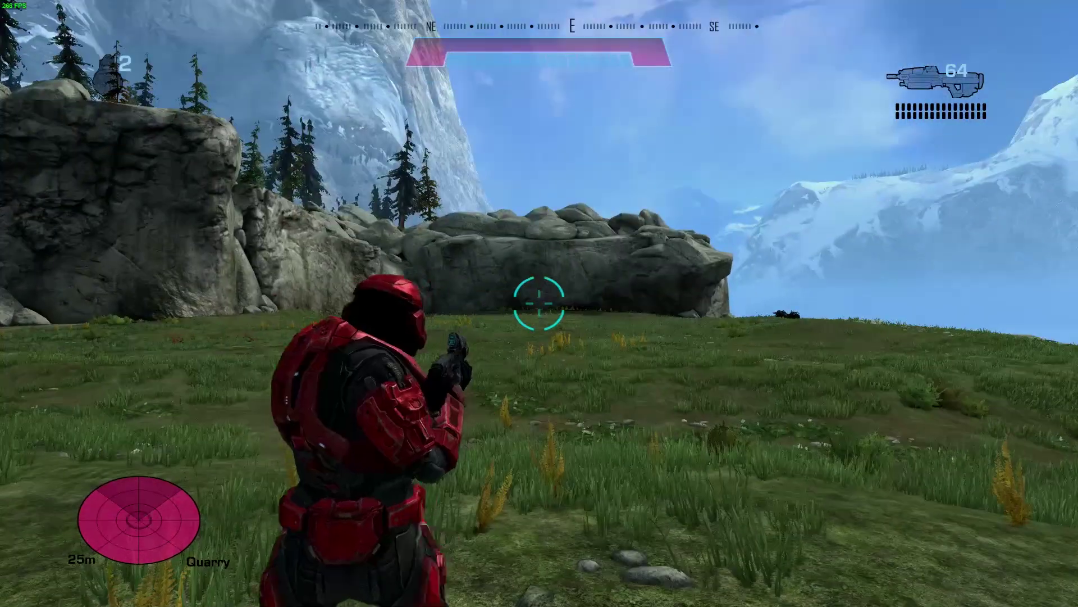
# - Move around in the game with the assault rifle to test the third-person camera
pyautogui.press('w')
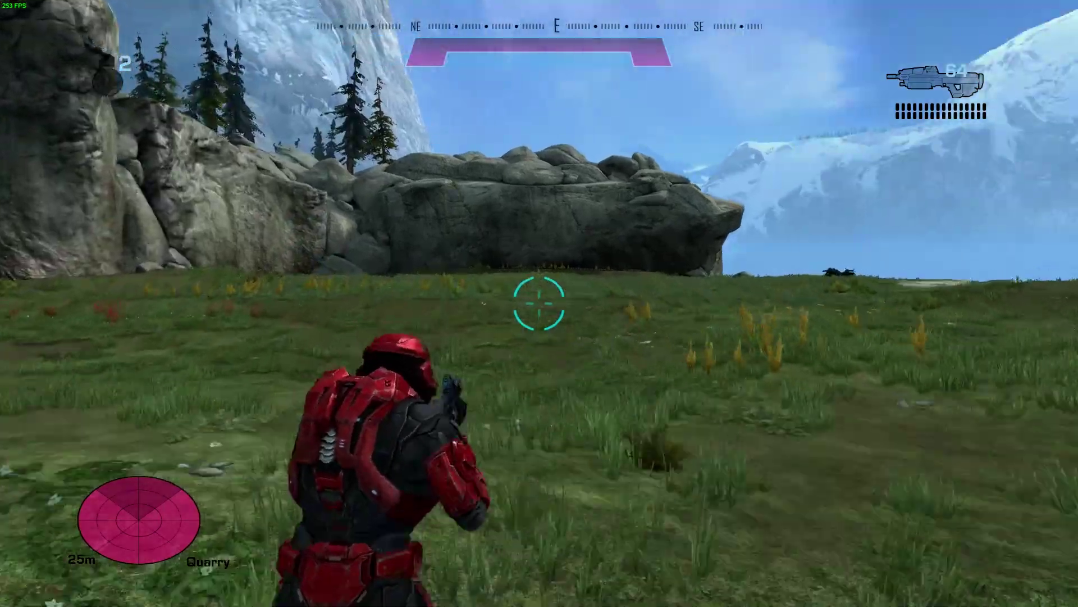
pyautogui.press('w')
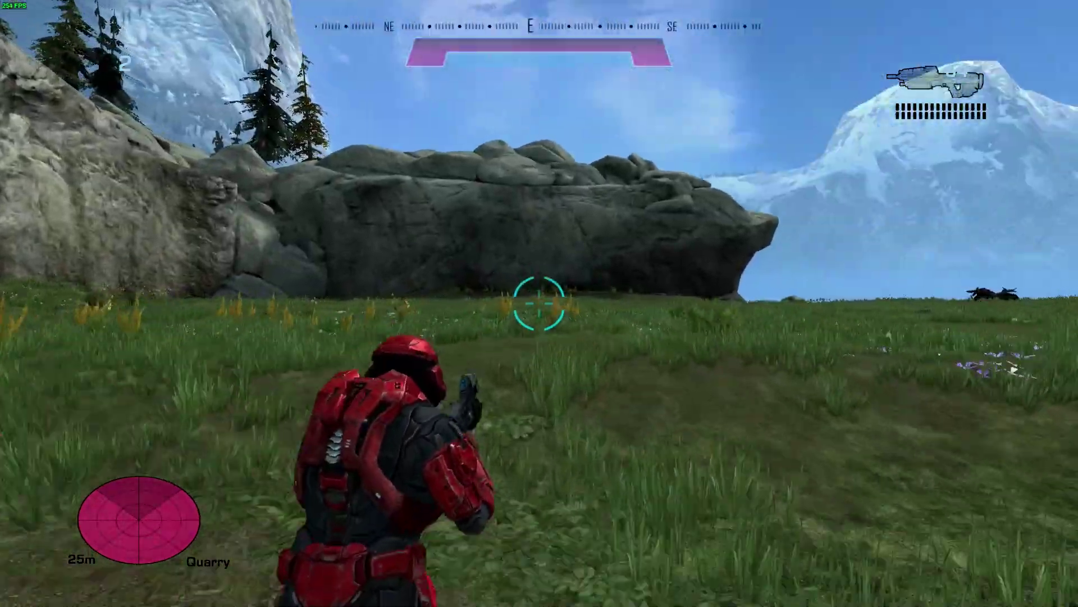
pyautogui.press('w')
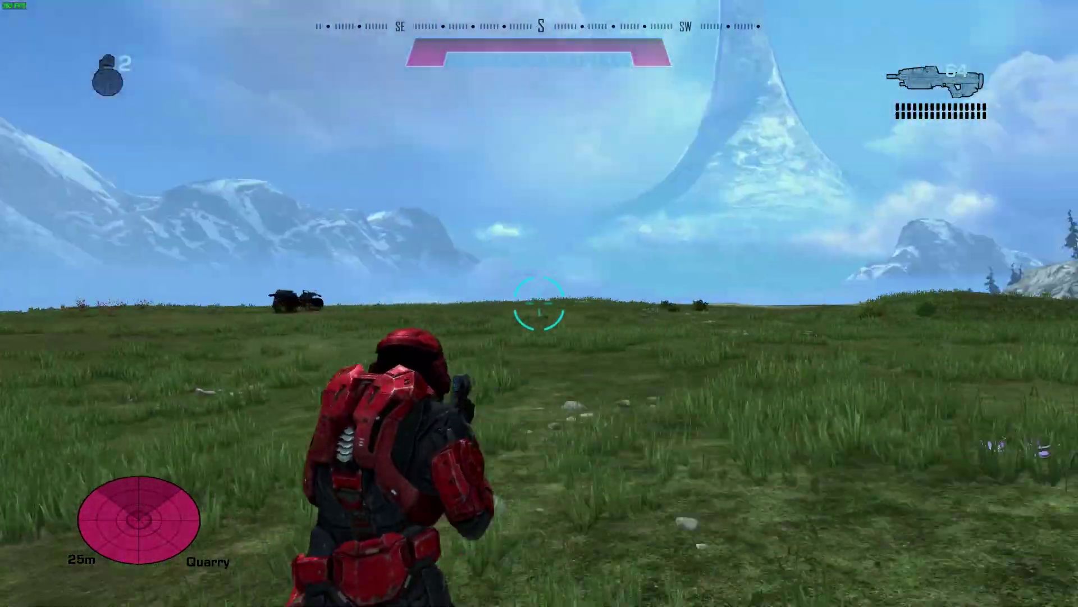
pyautogui.press('w')
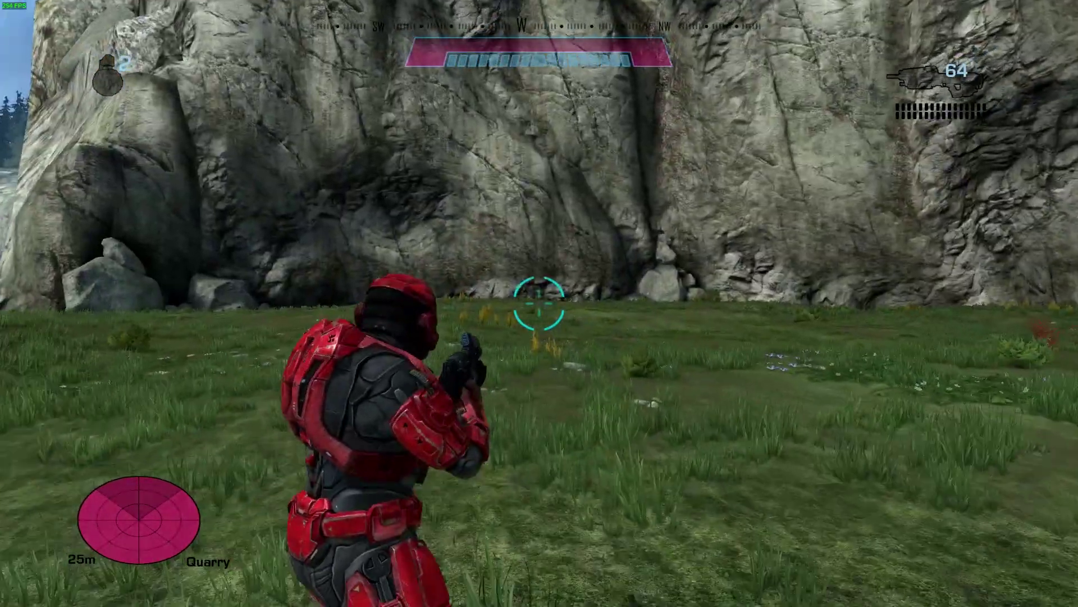
pyautogui.press('w')
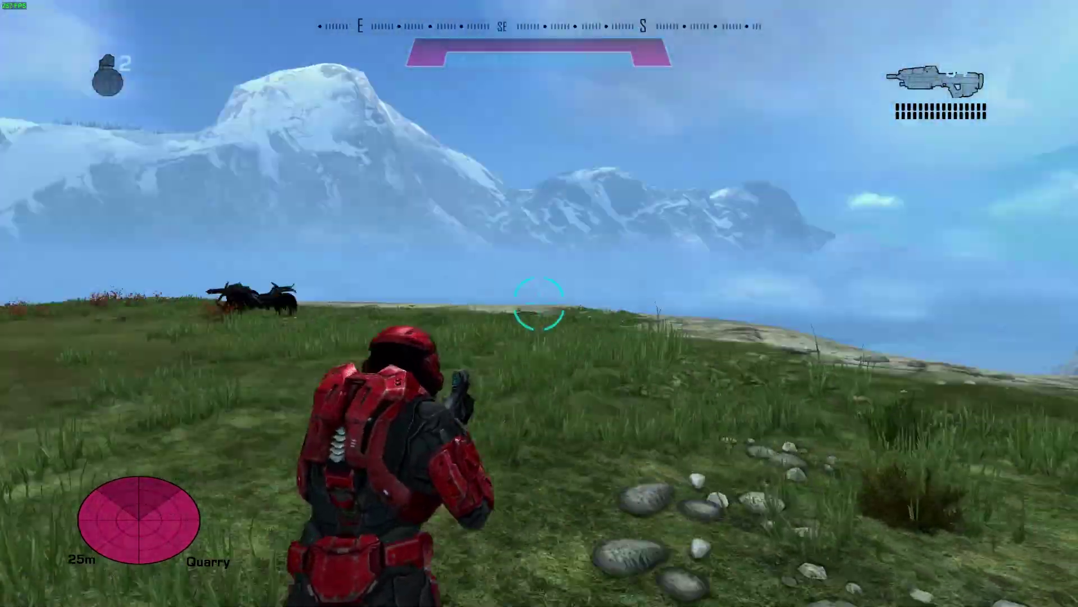
# - Finish the third-person camera walk, return to Assembly and open the jet_pack.eqip equipment tag
pyautogui.press('w')
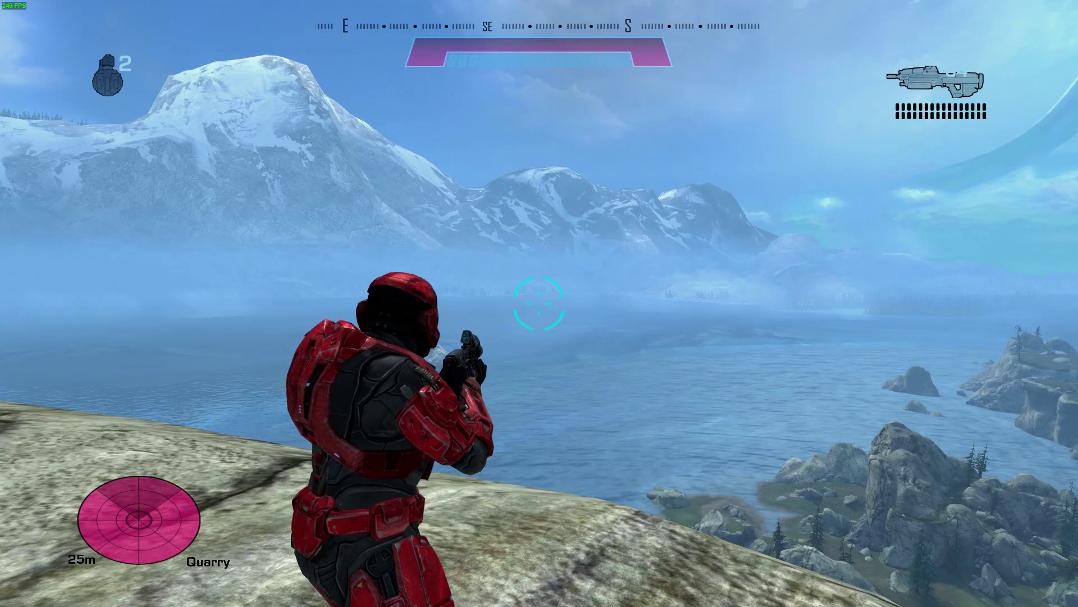
pyautogui.hotkey('alt', 'Tab')
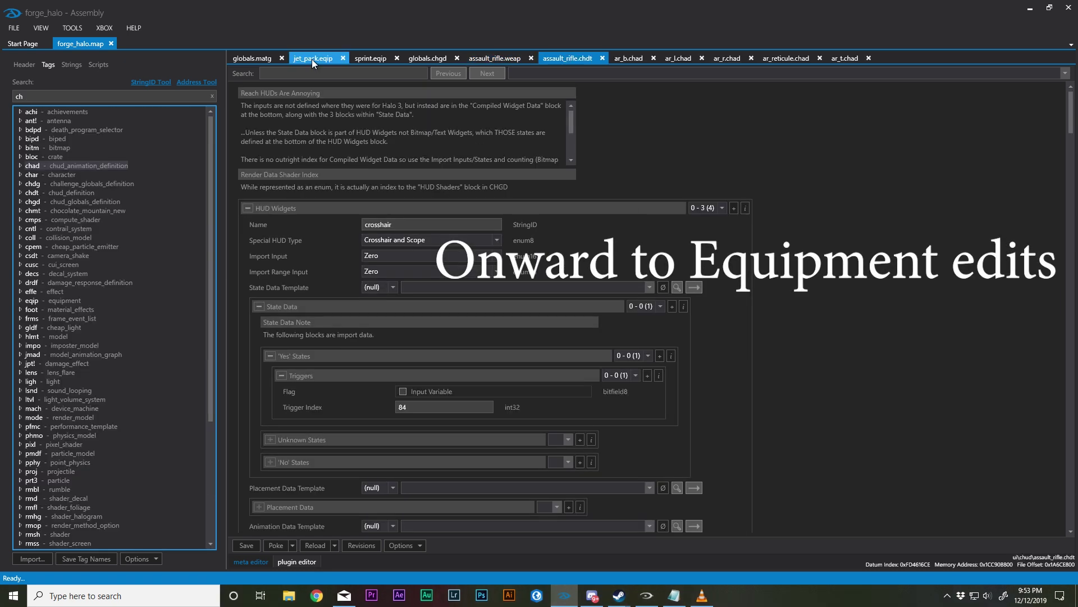
pyautogui.click(312, 59)
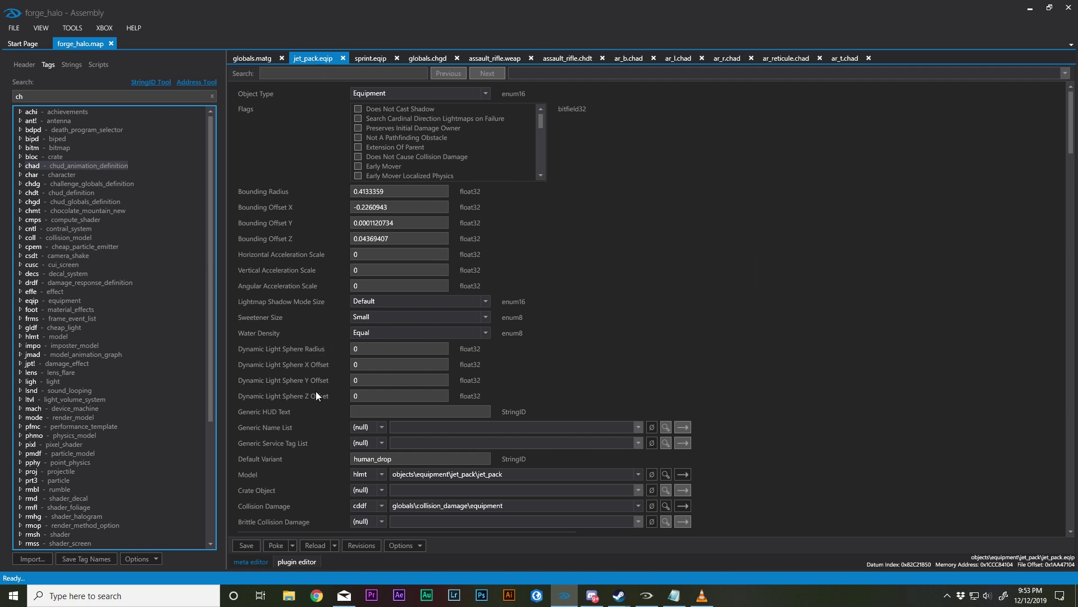
# - In the jet pack's Equipment section, set Active Energy Use Amount to 0 and Recharge Rate to 1000
pyautogui.scroll(-10, 320, 388)
pyautogui.scroll(-15, 322, 378)
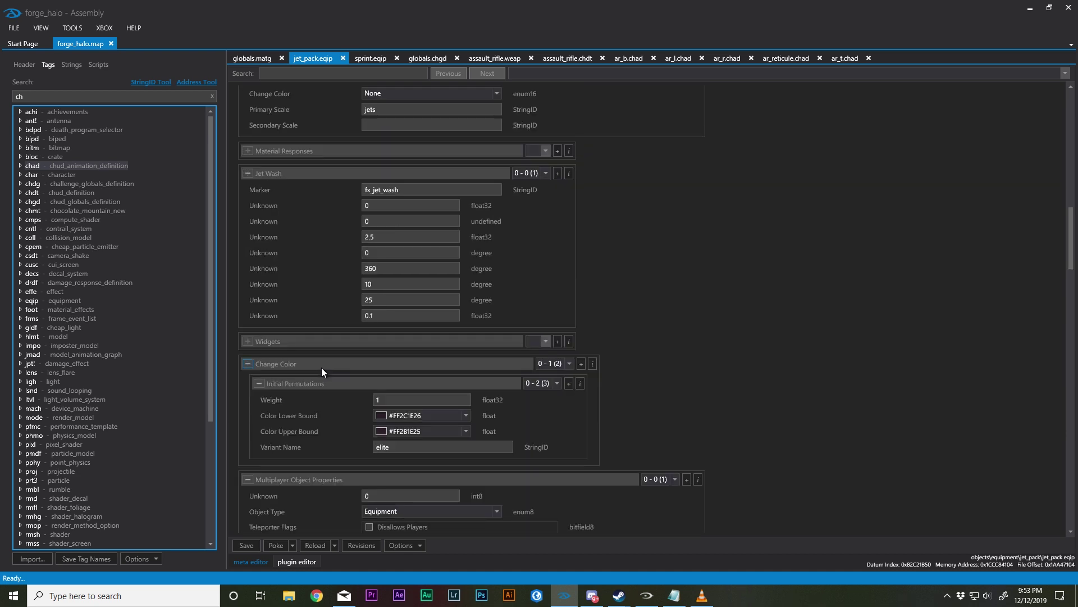
pyautogui.scroll(12, 319, 370)
pyautogui.scroll(-10, 319, 370)
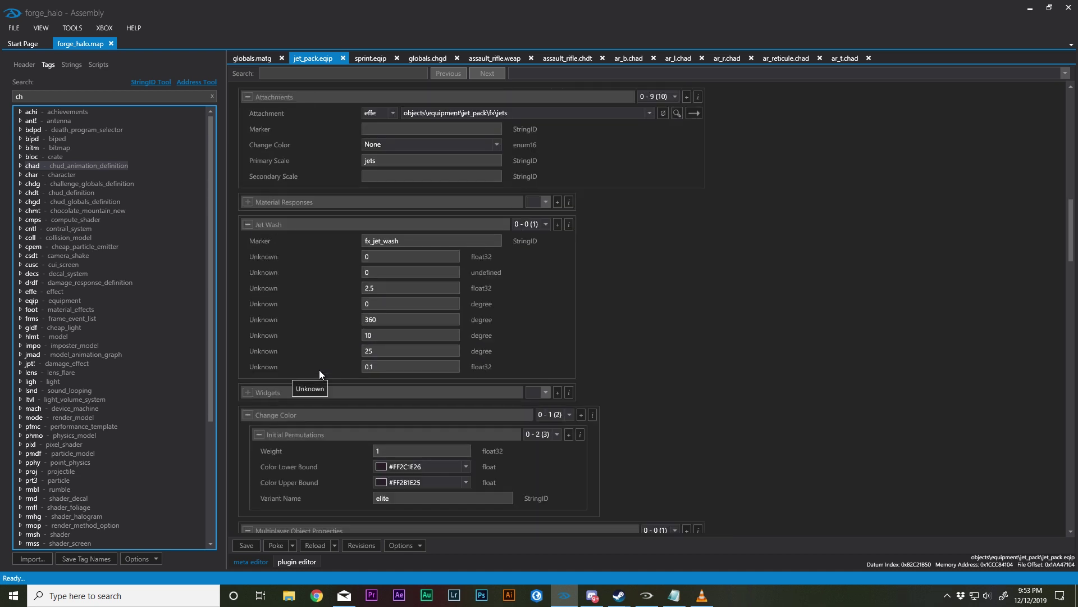
pyautogui.scroll(-20, 319, 370)
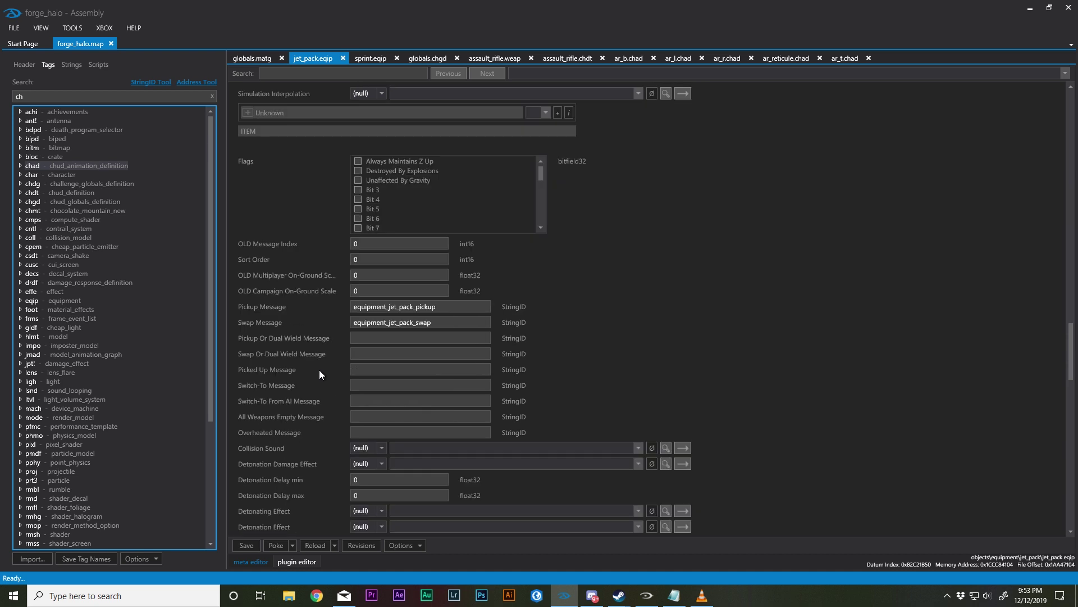
pyautogui.scroll(-10, 319, 370)
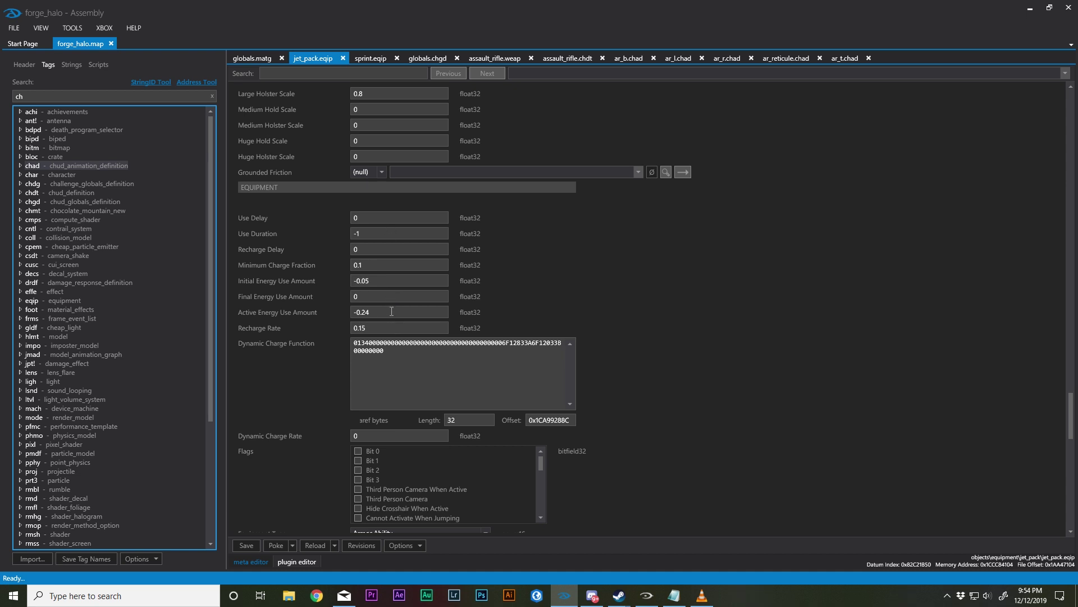
pyautogui.moveTo(391, 312); pyautogui.dragTo(310, 312)
pyautogui.write('0')
pyautogui.press('Tab')
pyautogui.write('1000')
# - Set the jet pack's Initial Energy Use Amount to -0.33 and Recharge Delay to 10, poke the changes, and switch to the game
pyautogui.moveTo(380, 282); pyautogui.dragTo(258, 268)
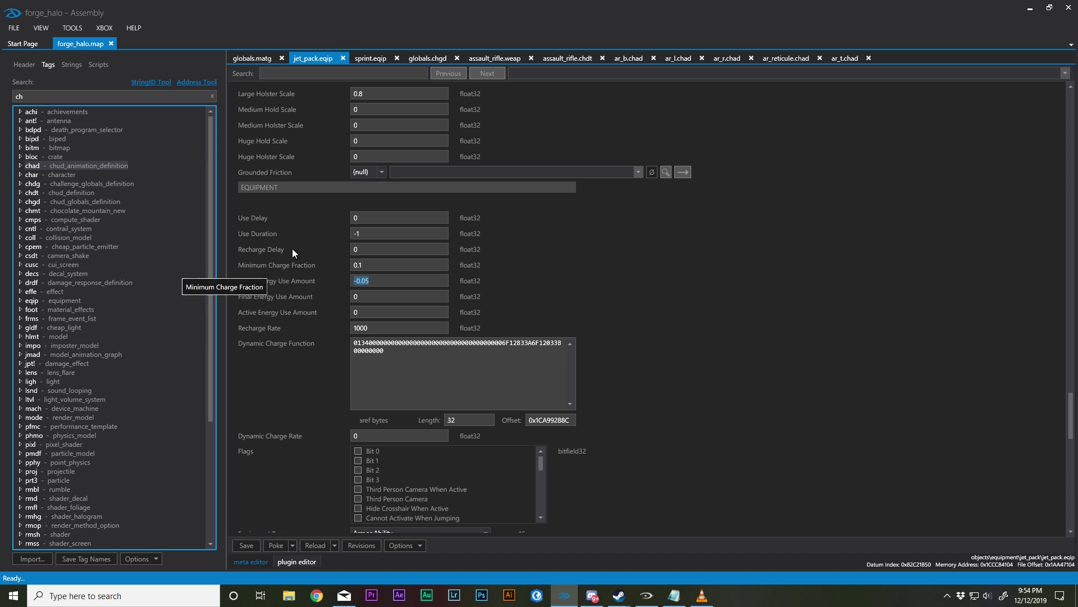
pyautogui.click(385, 282)
pyautogui.press('BackSpace')
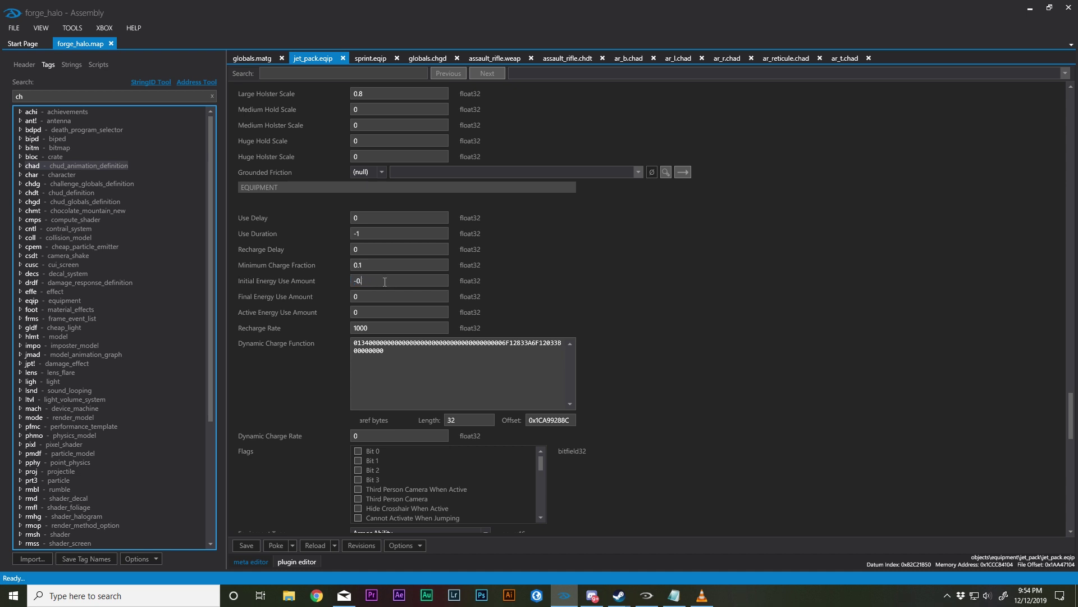
pyautogui.write('33')
pyautogui.write('0')
pyautogui.click(276, 545)
pyautogui.click(646, 595)
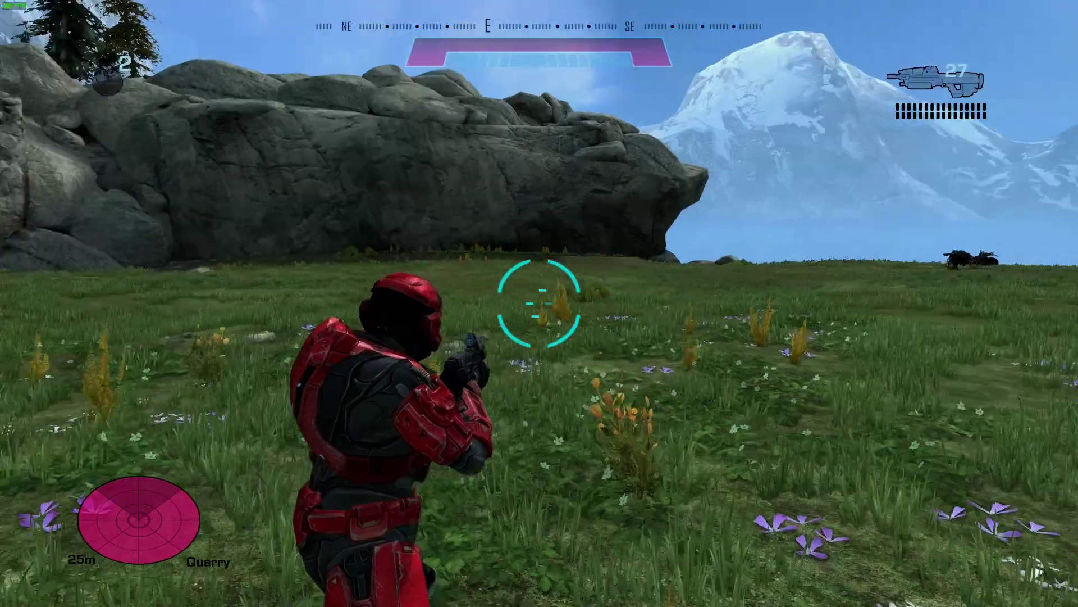
# - Enter Forge edit mode in the game and bring up the list of placeable objects
pyautogui.press('w')
pyautogui.press('Up')
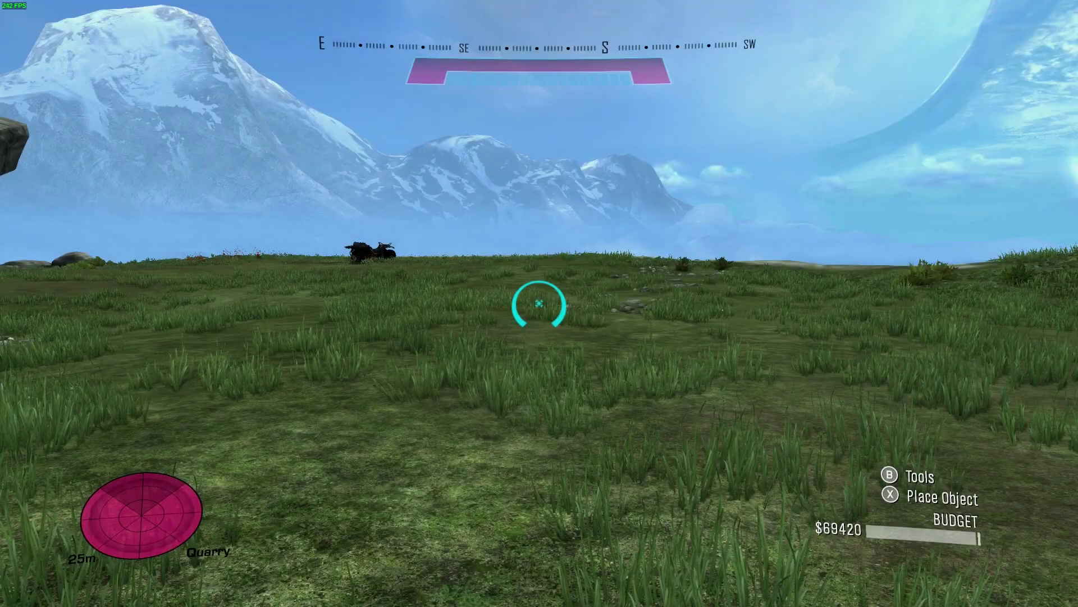
pyautogui.press('x')
pyautogui.press('Up')
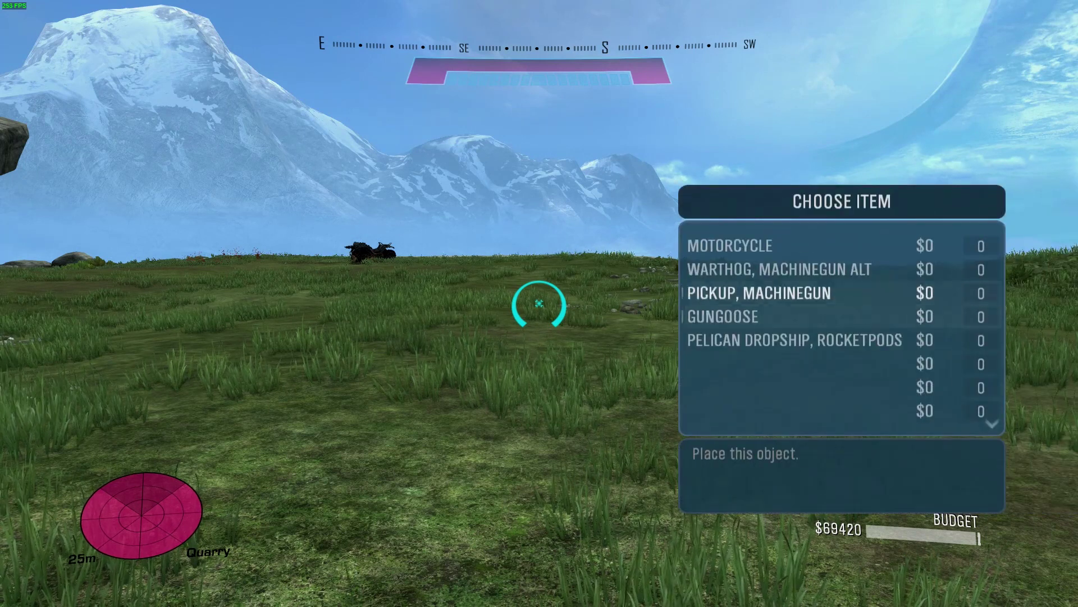
# - Move up through the Place Object categories from Vehicles (MCC) to the weapons and armor abilities groups
pyautogui.press('Escape')
pyautogui.press('Up')
pyautogui.press('Up')
pyautogui.press('Up')
pyautogui.press('Up')
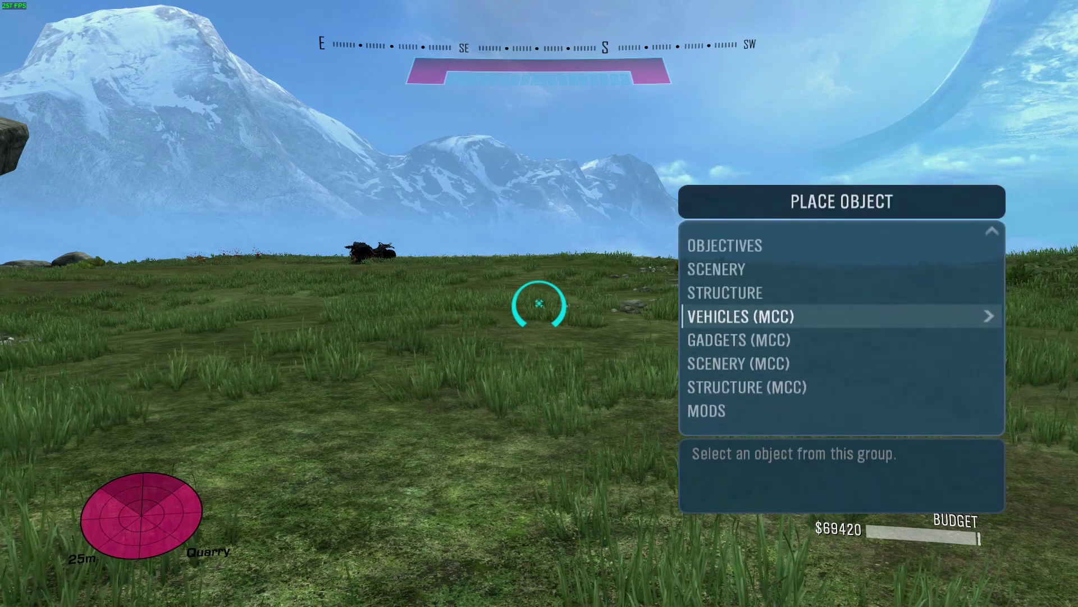
pyautogui.press('Down')
pyautogui.press('Down')
pyautogui.press('Down')
pyautogui.press('Return')
pyautogui.press('Escape')
pyautogui.press('Up')
pyautogui.press('Up')
pyautogui.press('Up')
pyautogui.press('Up')
pyautogui.press('Up')
pyautogui.press('Up')
pyautogui.press('Up')
pyautogui.press('Up')
pyautogui.press('Up')
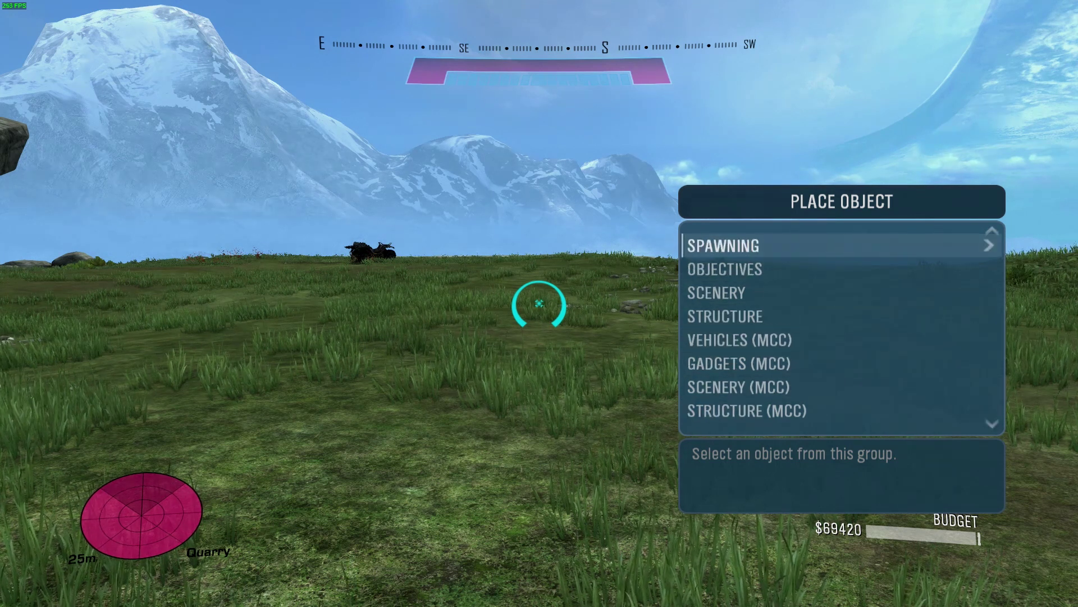
pyautogui.press('Up')
pyautogui.press('Up')
pyautogui.press('Up')
pyautogui.press('Up')
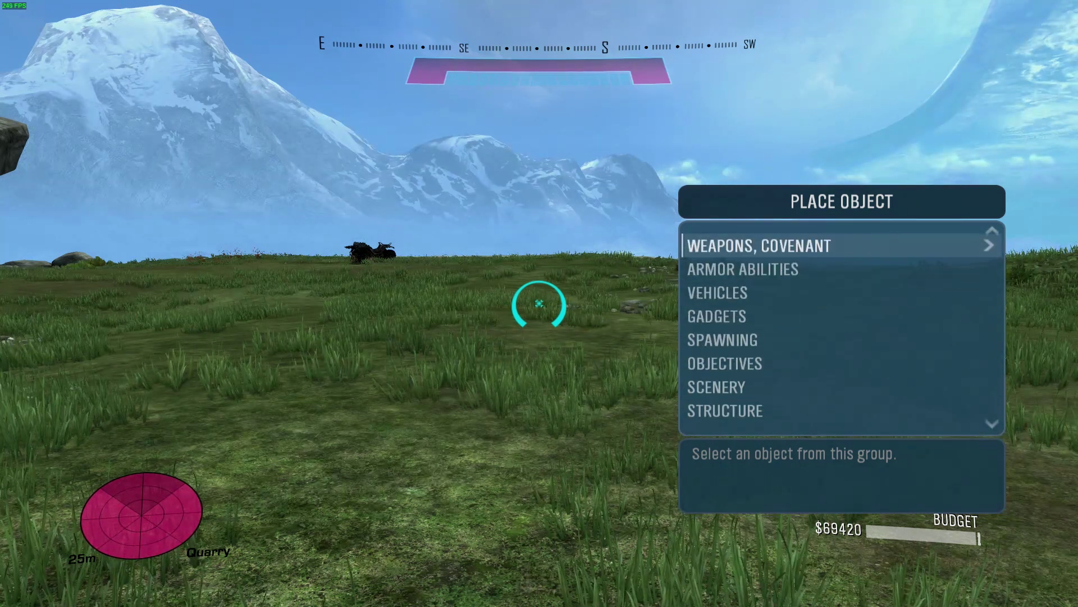
pyautogui.press('Down')
pyautogui.press('Return')
pyautogui.press('Escape')
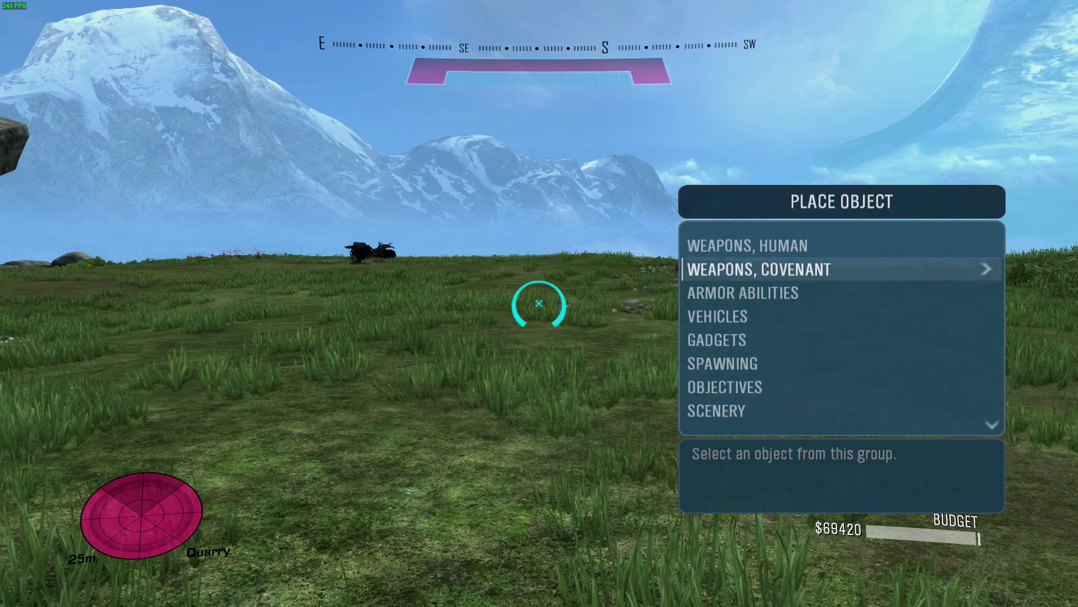
# - Place a jet pack from the Armor Abilities category on the grass and return to player mode
pyautogui.press('Down')
pyautogui.press('Down')
pyautogui.press('Up')
pyautogui.press('Return')
pyautogui.press('Escape')
pyautogui.press('Return')
pyautogui.press('Down')
pyautogui.press('Down')
pyautogui.press('Down')
pyautogui.press('Down')
pyautogui.press('Down')
pyautogui.press('Return')
pyautogui.press('Return')
pyautogui.press('Up')
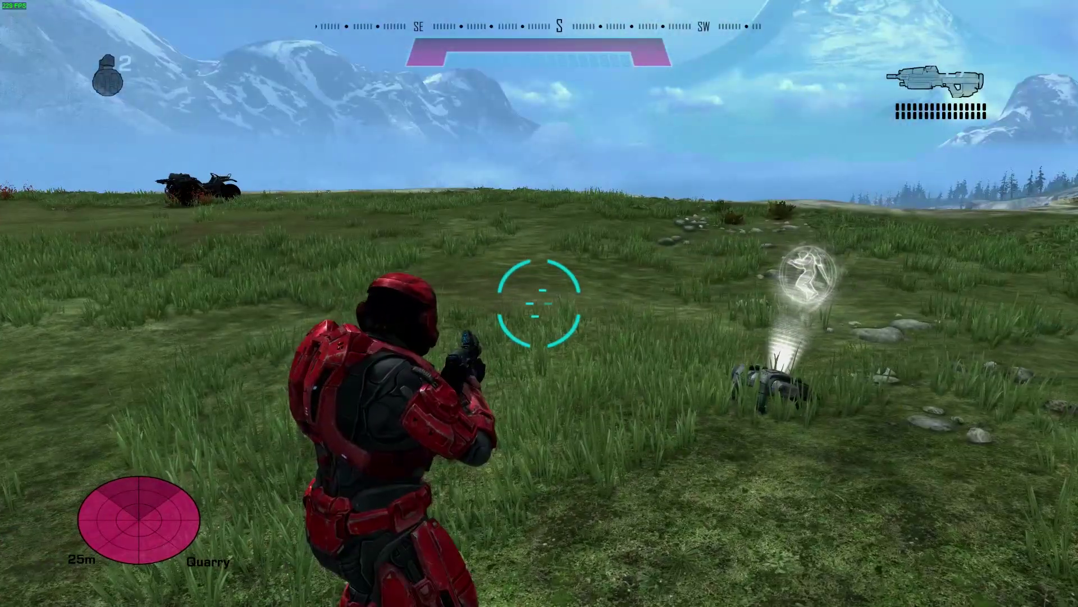
# - Check the jet pack's energy values in Assembly, return to the game and pick up the placed jet pack
pyautogui.hotkey('alt', 'Tab')
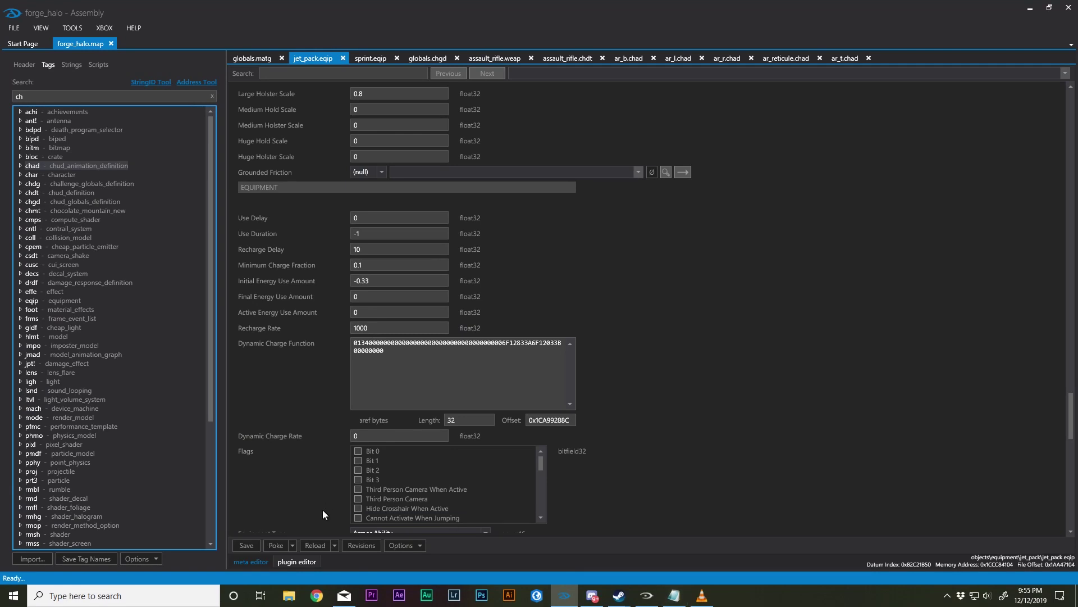
pyautogui.click(645, 594)
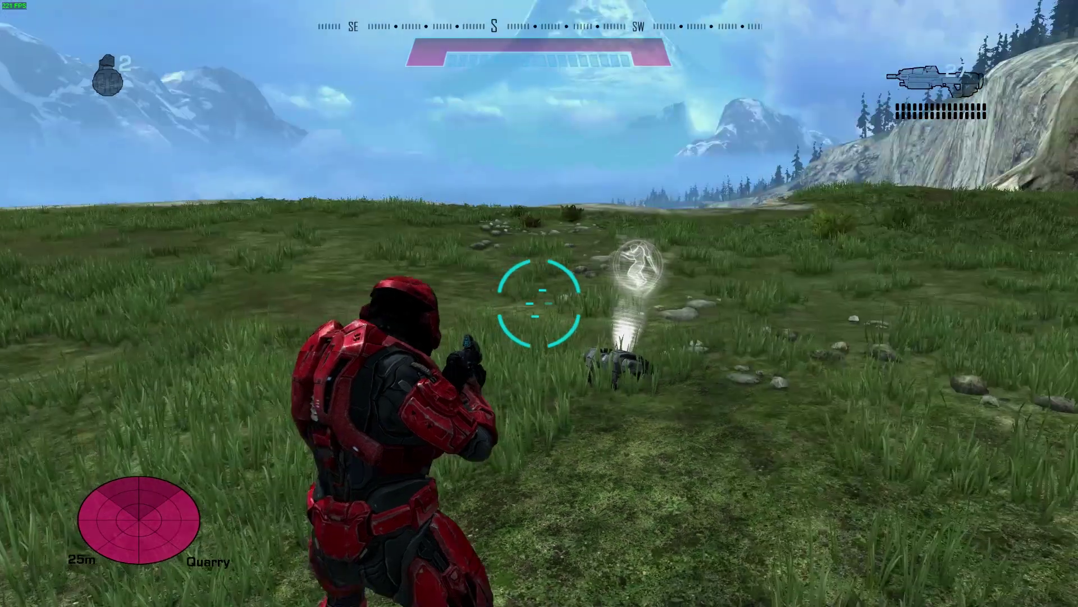
pyautogui.press('w')
pyautogui.press('w')
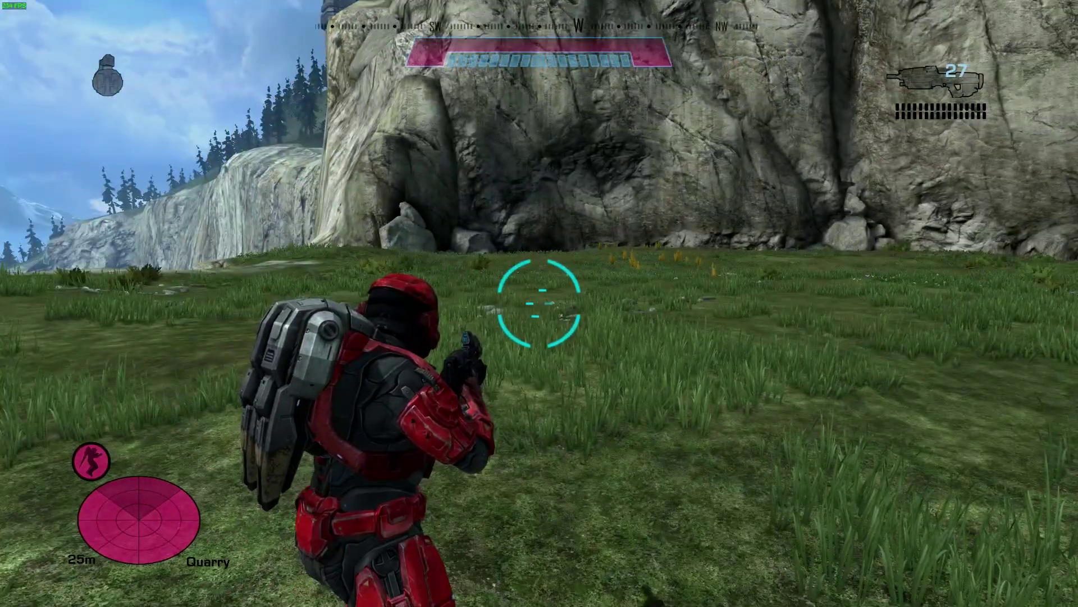
# - Fly around the map with the jet pack to test its energy use and recharge delay
pyautogui.press('w')
pyautogui.press('shift')
pyautogui.press('w')
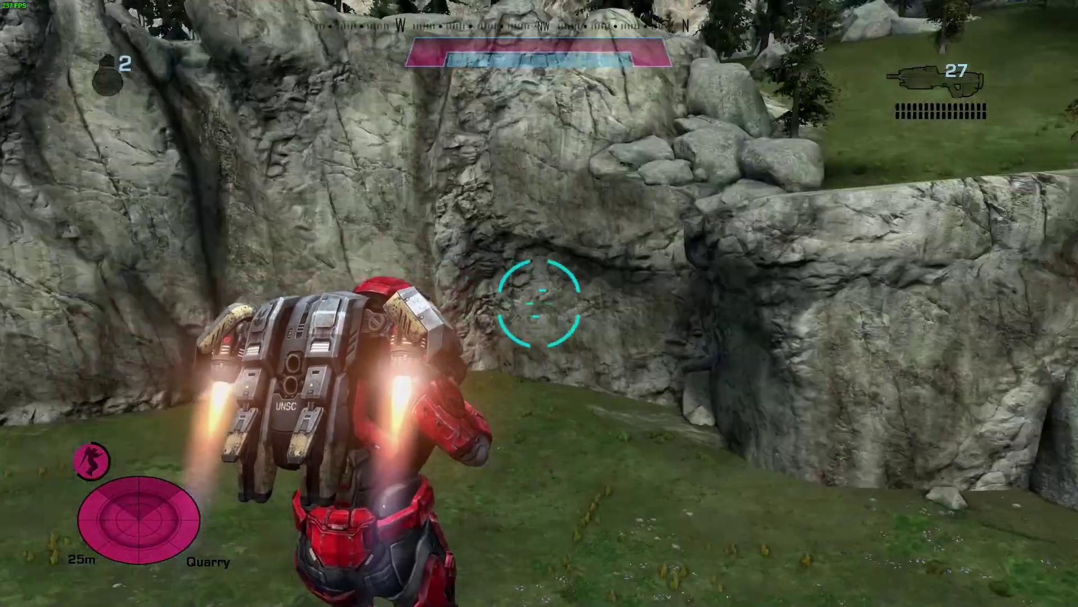
pyautogui.press('w')
pyautogui.press('w')
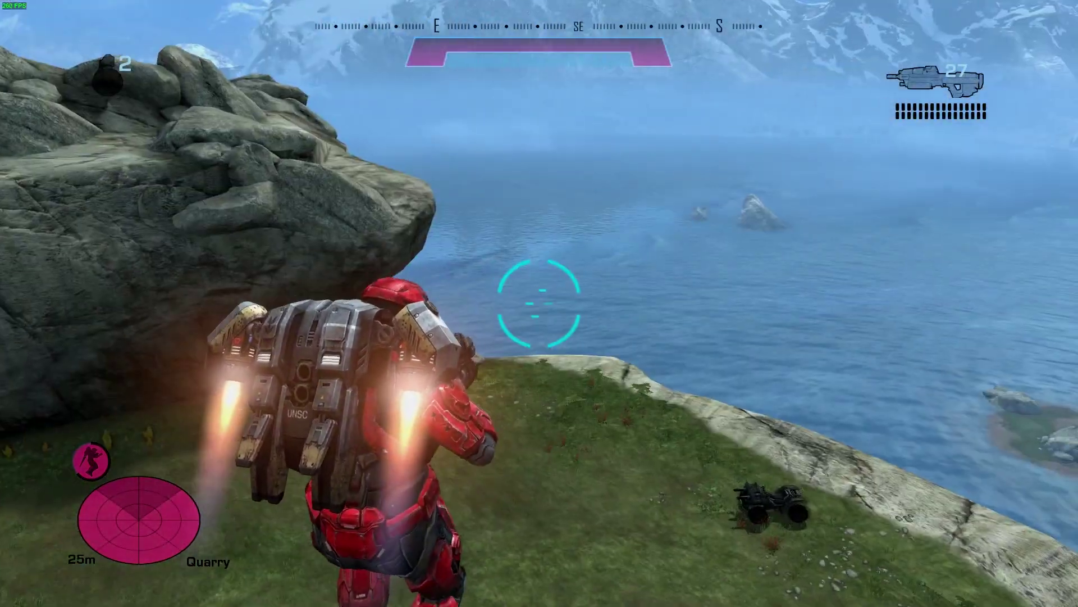
pyautogui.press('shift')
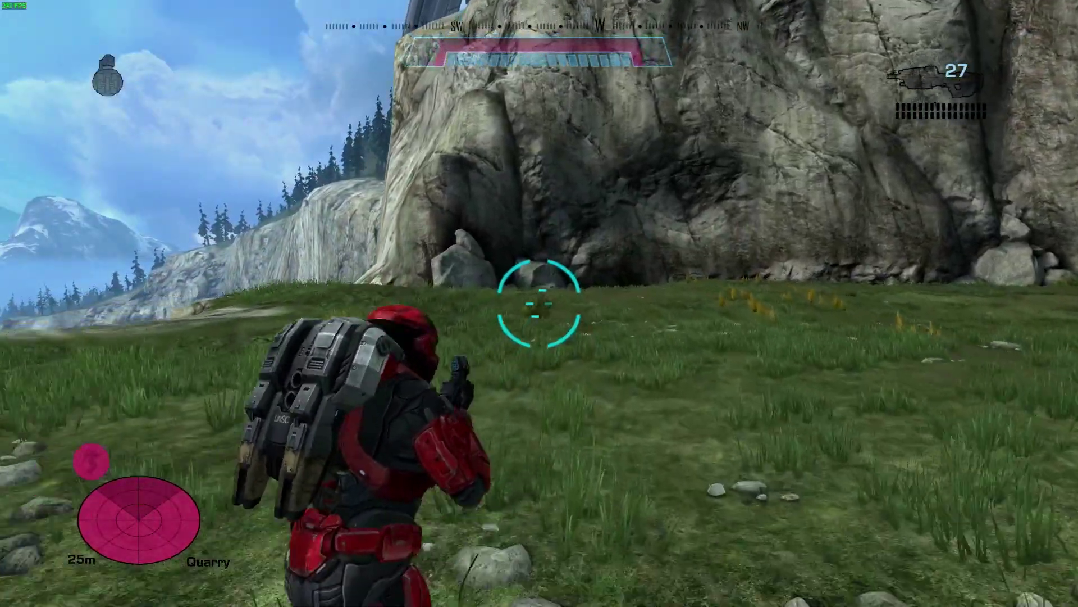
pyautogui.press('w')
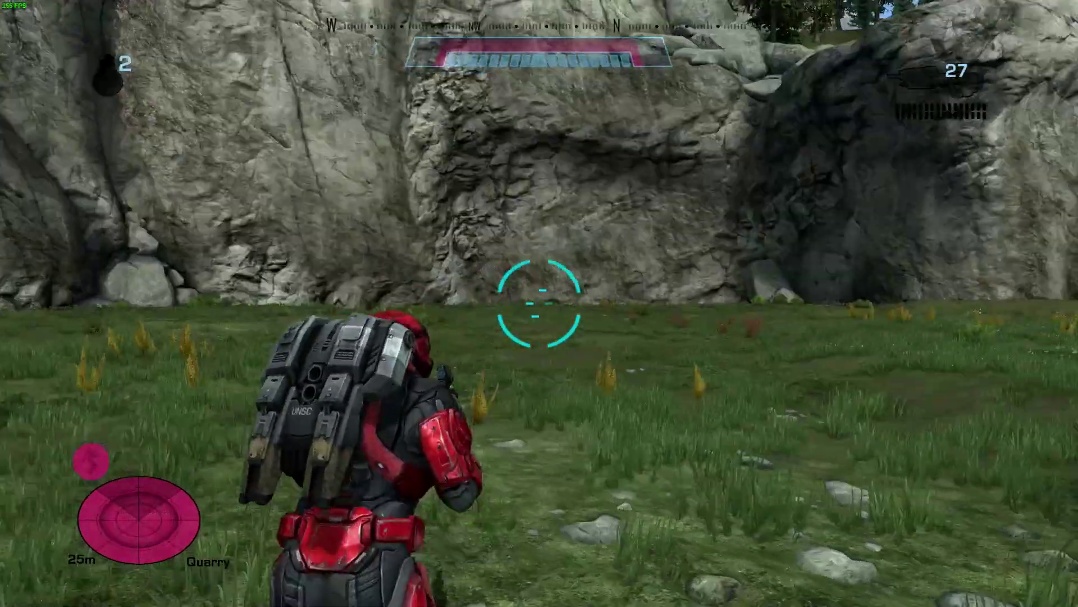
pyautogui.press('w')
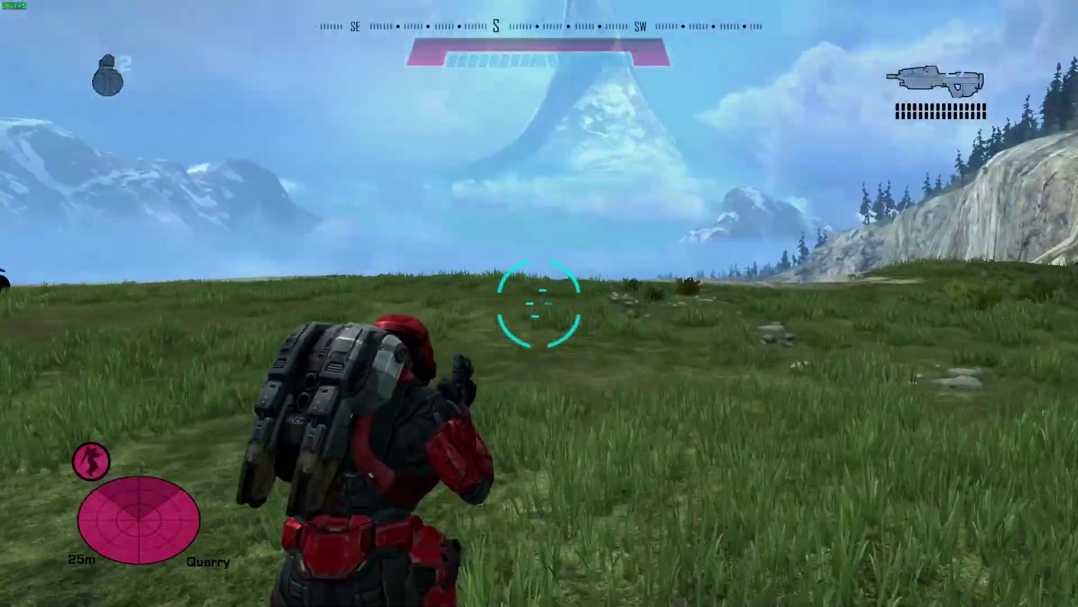
pyautogui.press('shift')
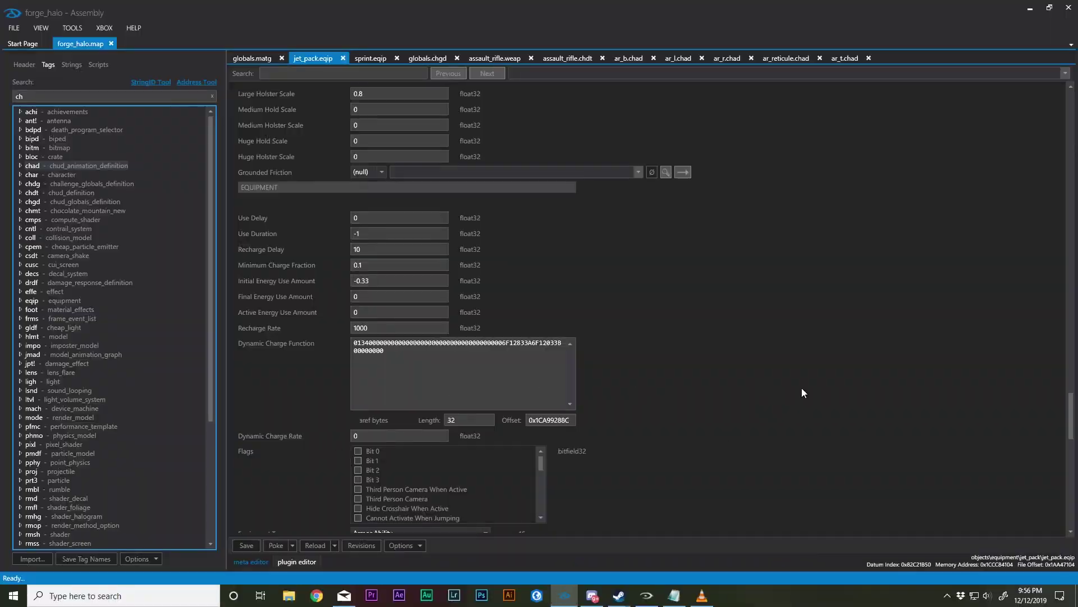
# - In the jet pack tag's Jetpack block, set Vertical Force to 2.5 and Downforce When Falling to 5
pyautogui.scroll(-5, 802, 392)
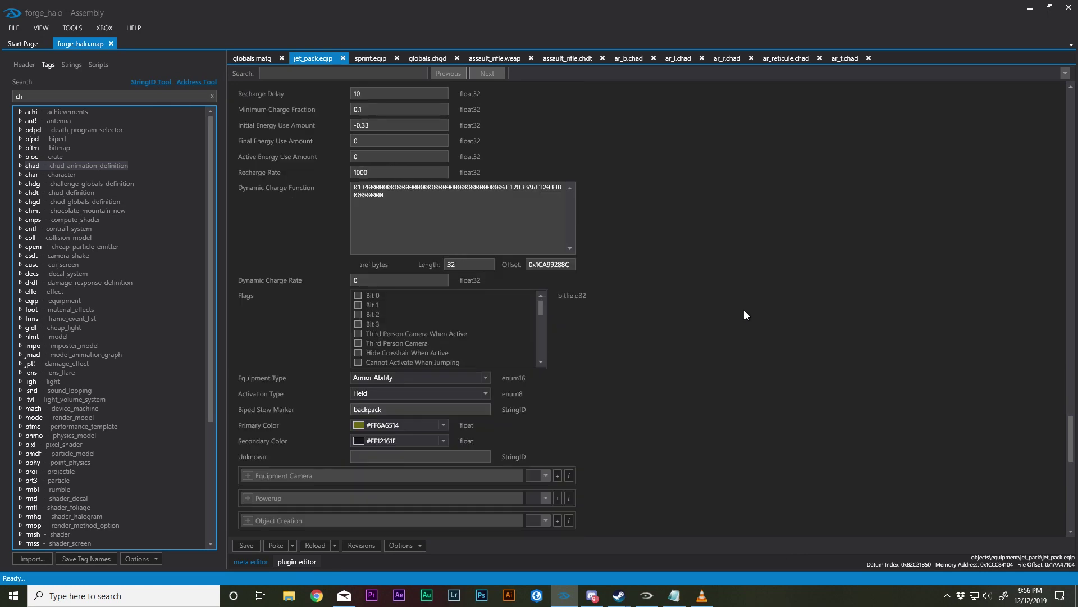
pyautogui.scroll(-15, 327, 257)
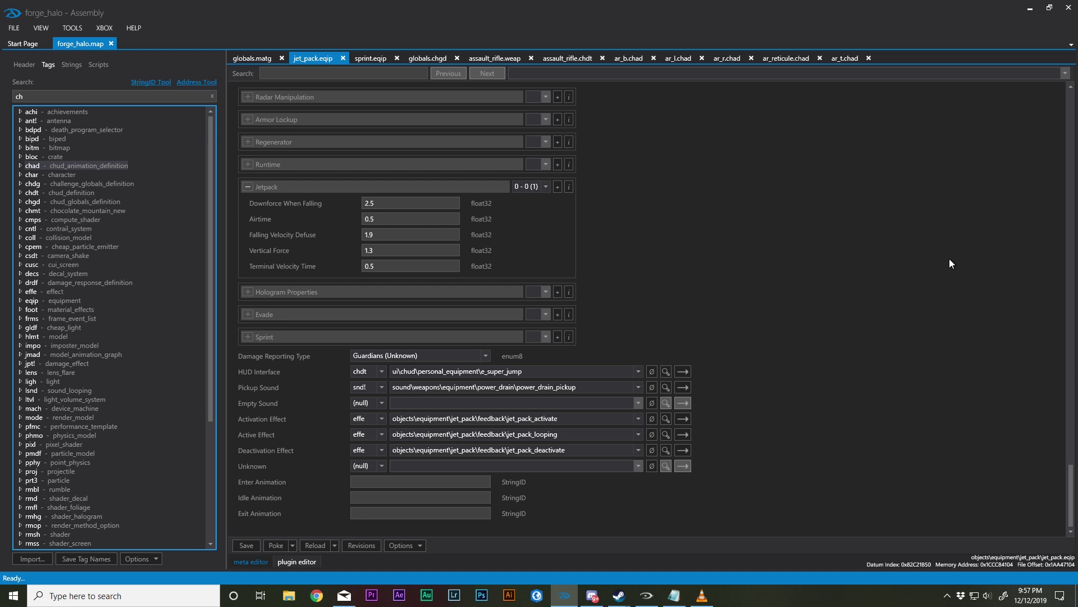
pyautogui.click(387, 219)
pyautogui.click(380, 250)
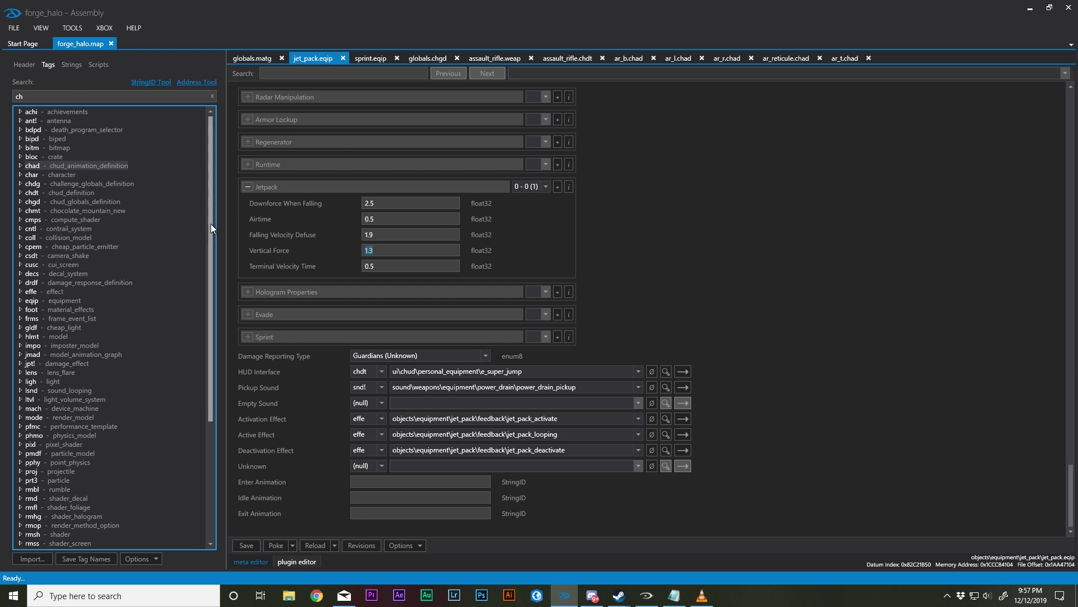
pyautogui.write('2.5')
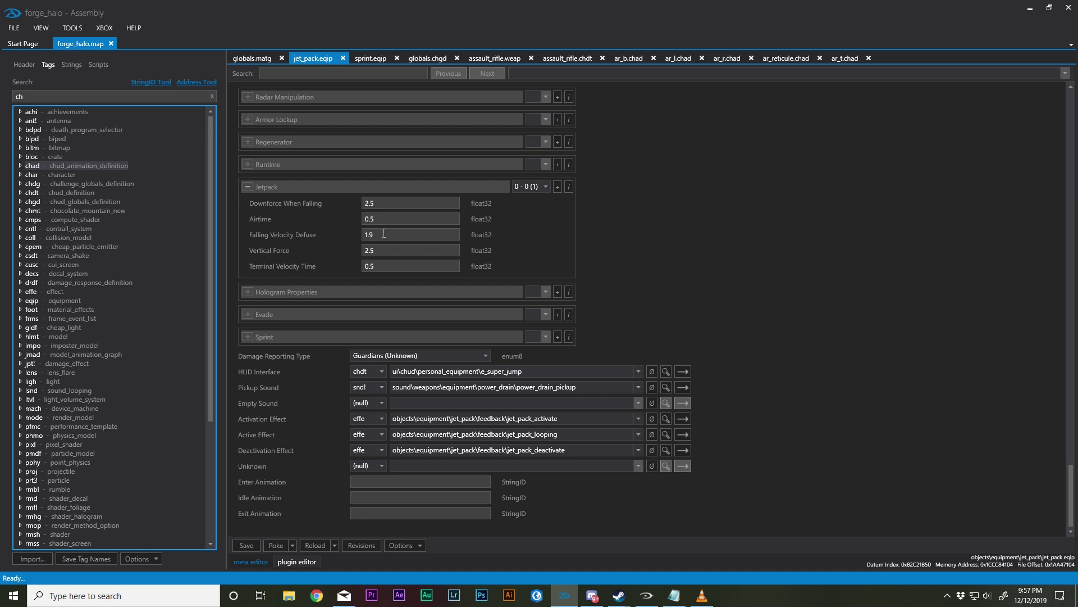
pyautogui.click(389, 201)
pyautogui.write('5')
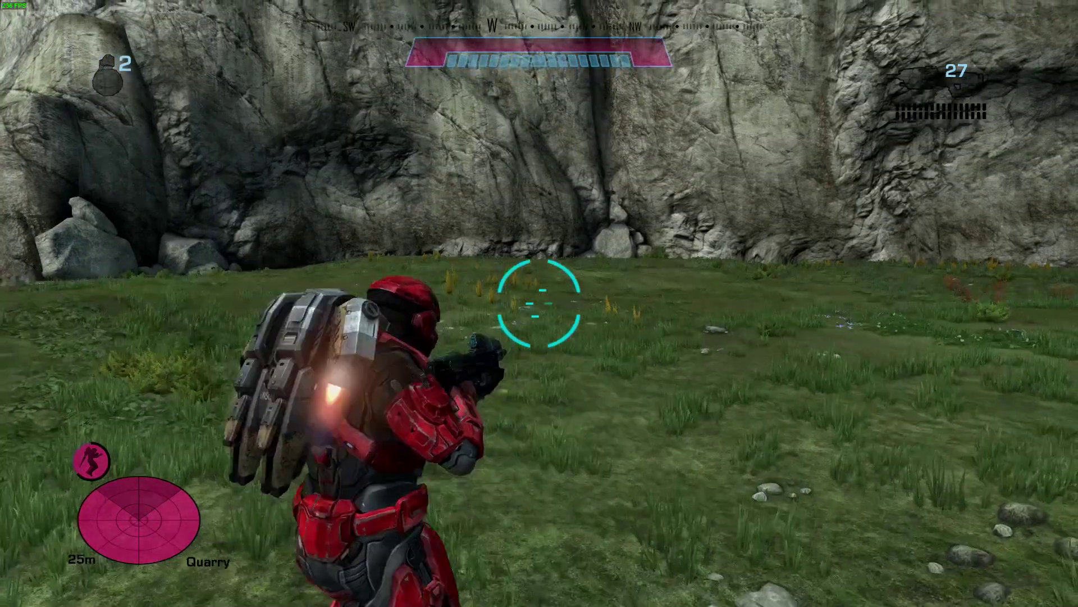
# - Fly up with the jet pack and drop back to the ground to test the vertical force and falling downforce
pyautogui.press('shift')
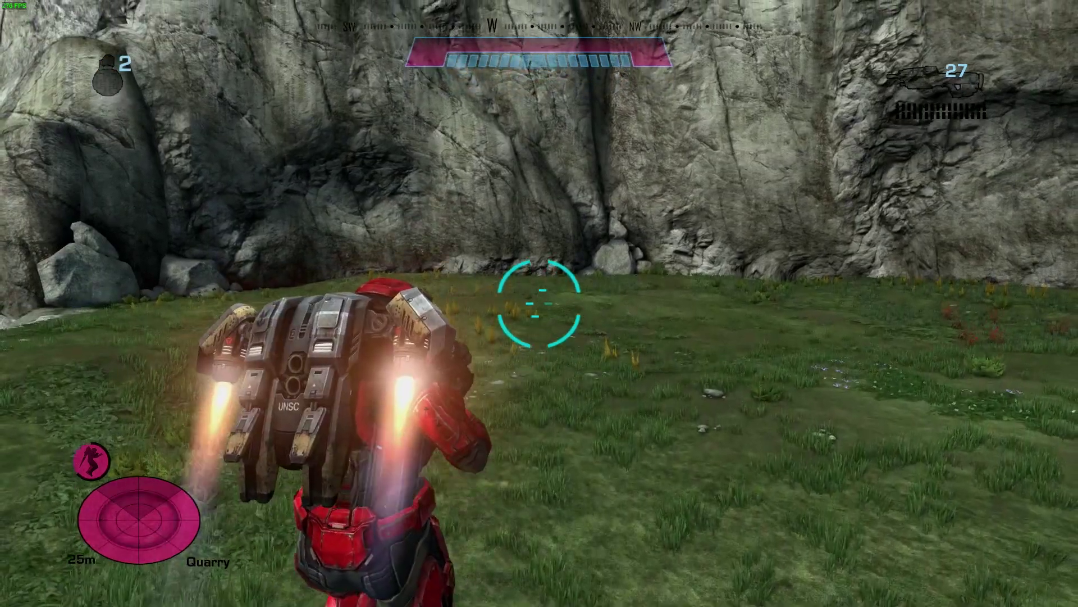
pyautogui.press('w')
pyautogui.press('w')
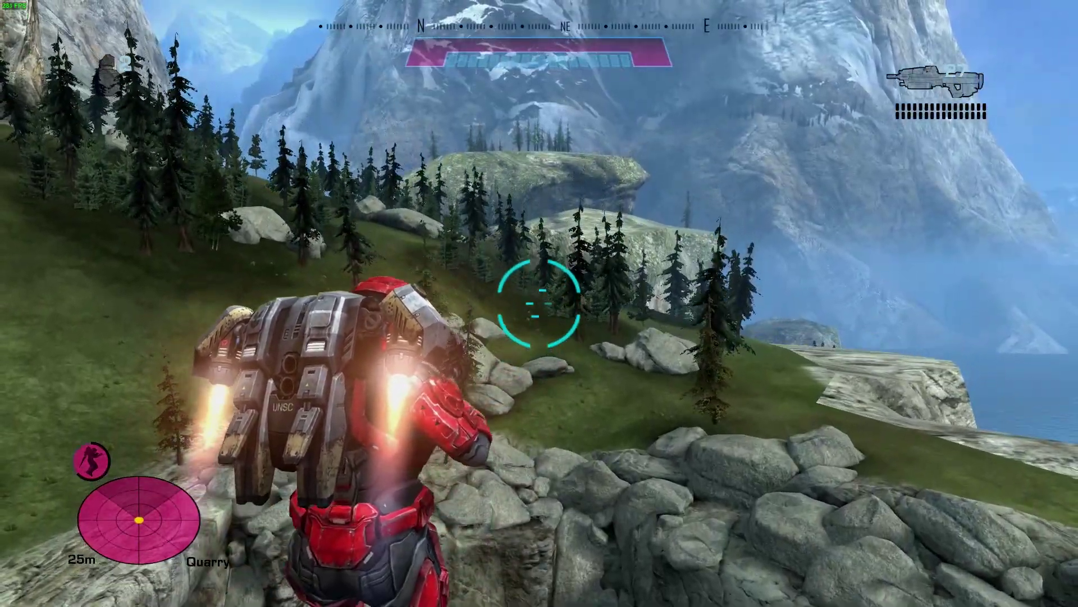
pyautogui.press('w')
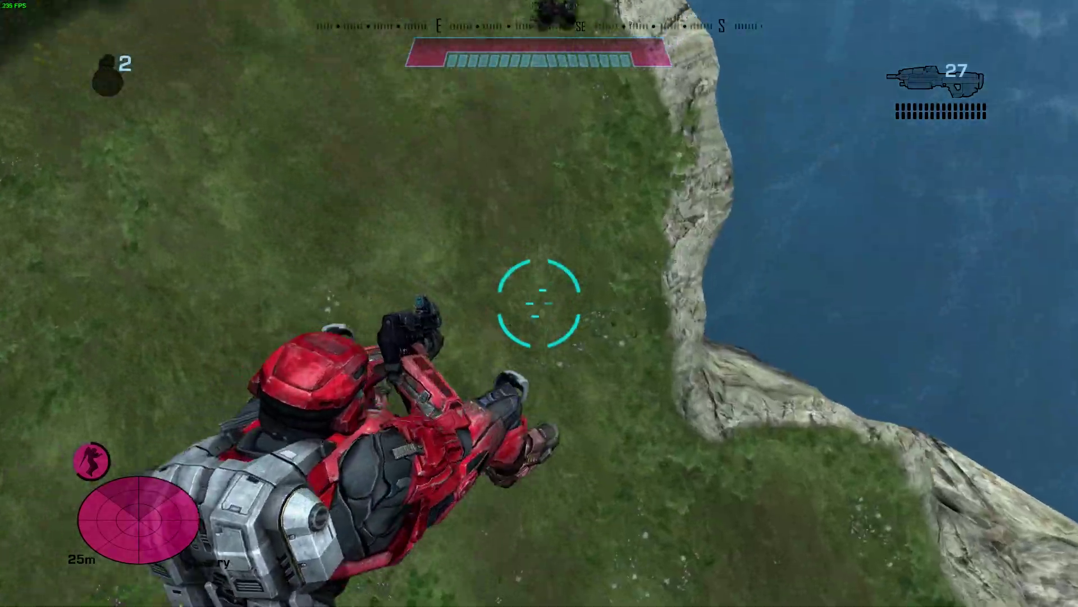
pyautogui.press('shift')
pyautogui.press('w')
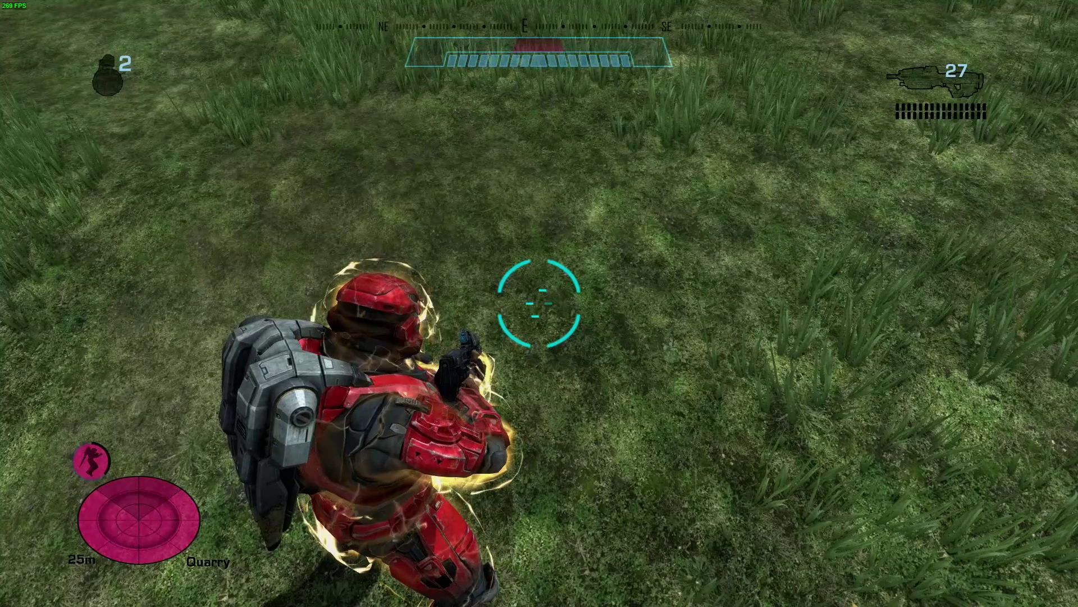
# - In the jet pack tag's Jetpack block in Assembly, set Vertical Force to 25 and poke the change to the game
pyautogui.hotkey('alt', 'Tab')
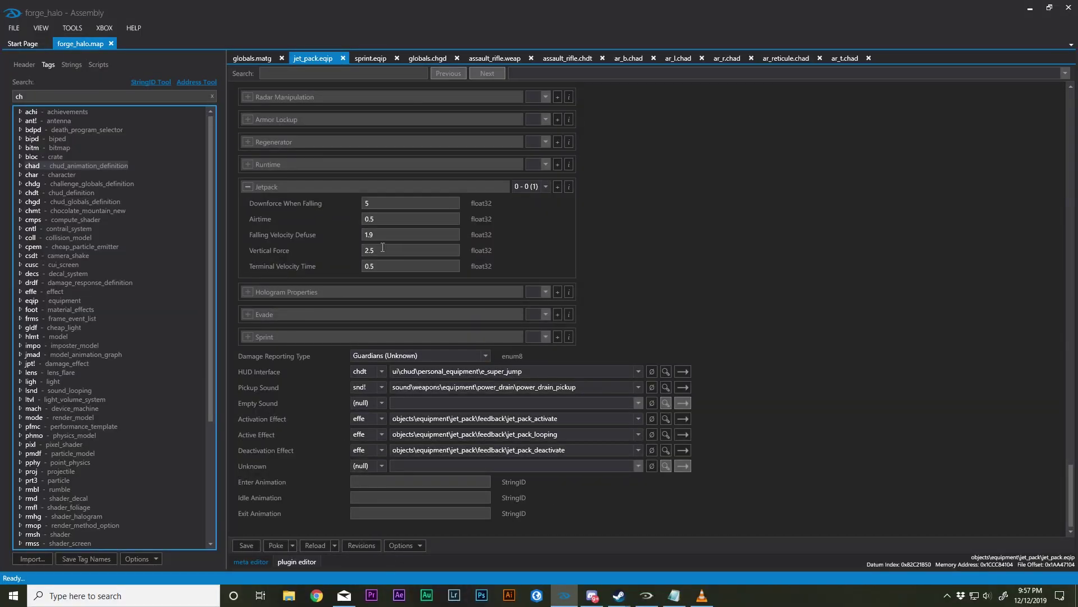
pyautogui.press('BackSpace')
pyautogui.press('BackSpace')
pyautogui.write('5')
pyautogui.click(278, 546)
# - Return to the game, fly high with the jet pack to test the vertical force, and get back to the ground through Forge mode
pyautogui.hotkey('alt', 'Tab')
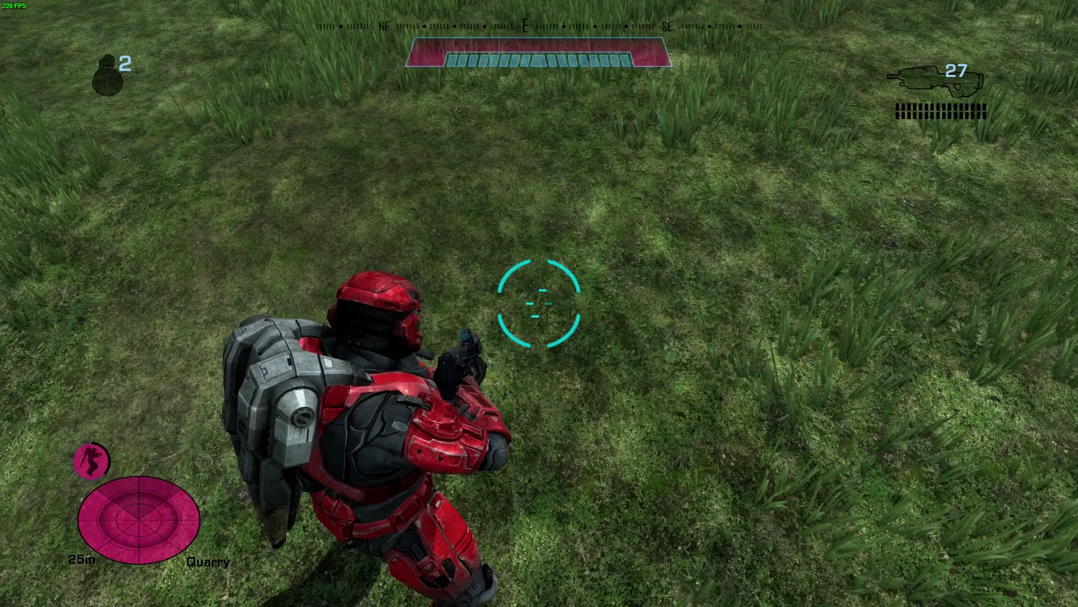
pyautogui.press('shift')
pyautogui.press('w')
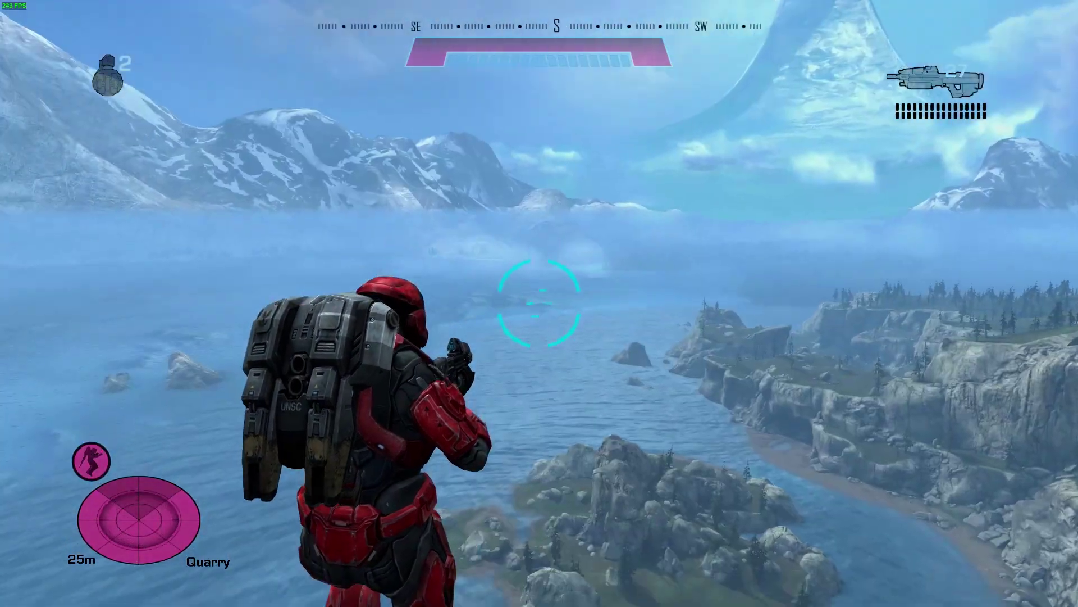
pyautogui.press('Up')
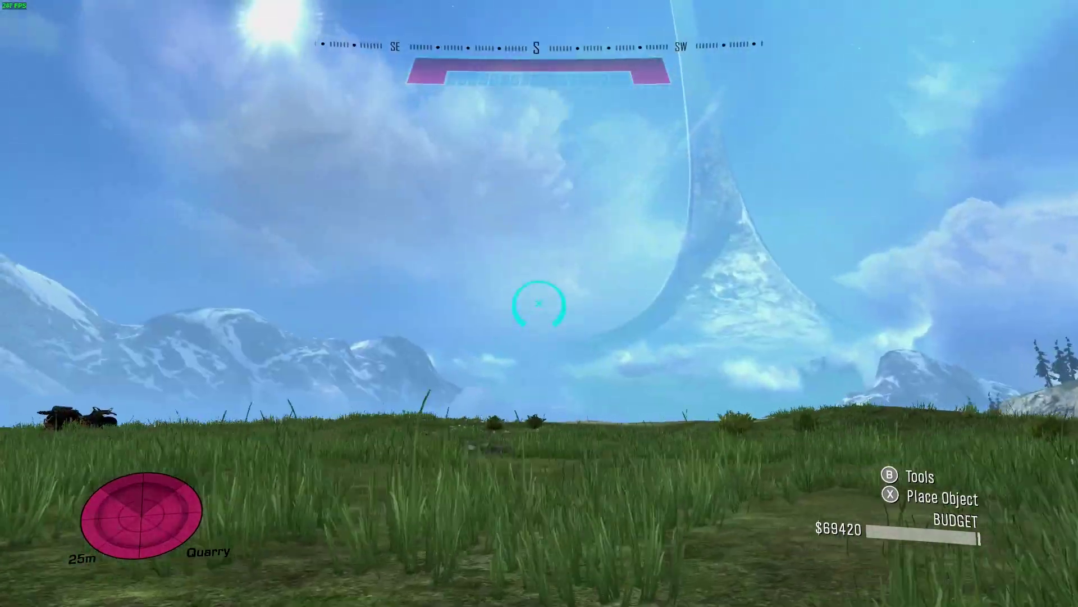
pyautogui.press('q')
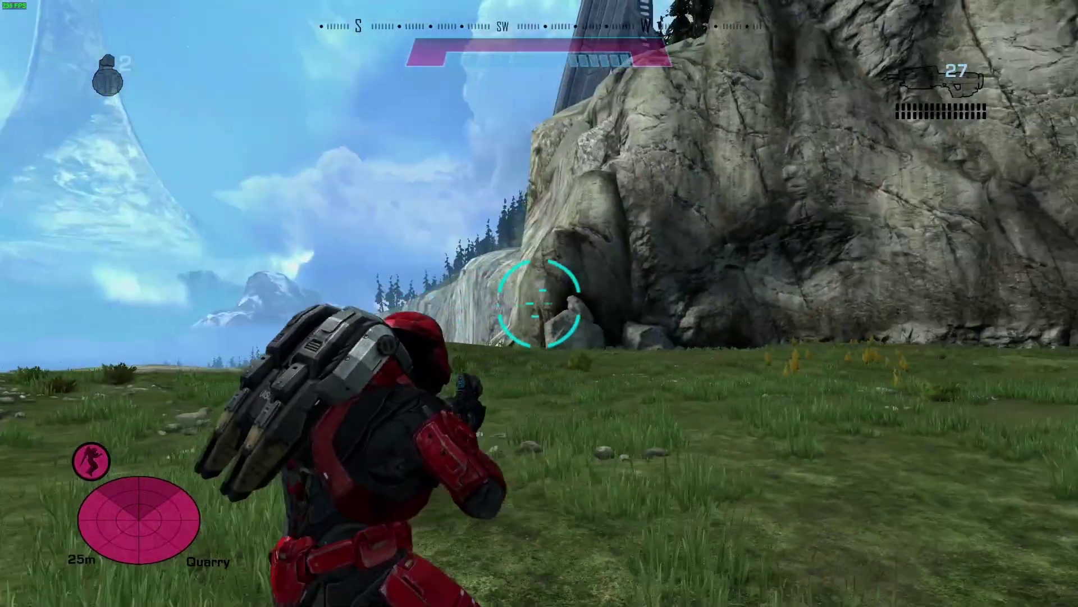
# - Switch to Assembly, open the sprint equipment tag and examine its recharge and energy use values in the Equipment section
pyautogui.hotkey('alt', 'Tab')
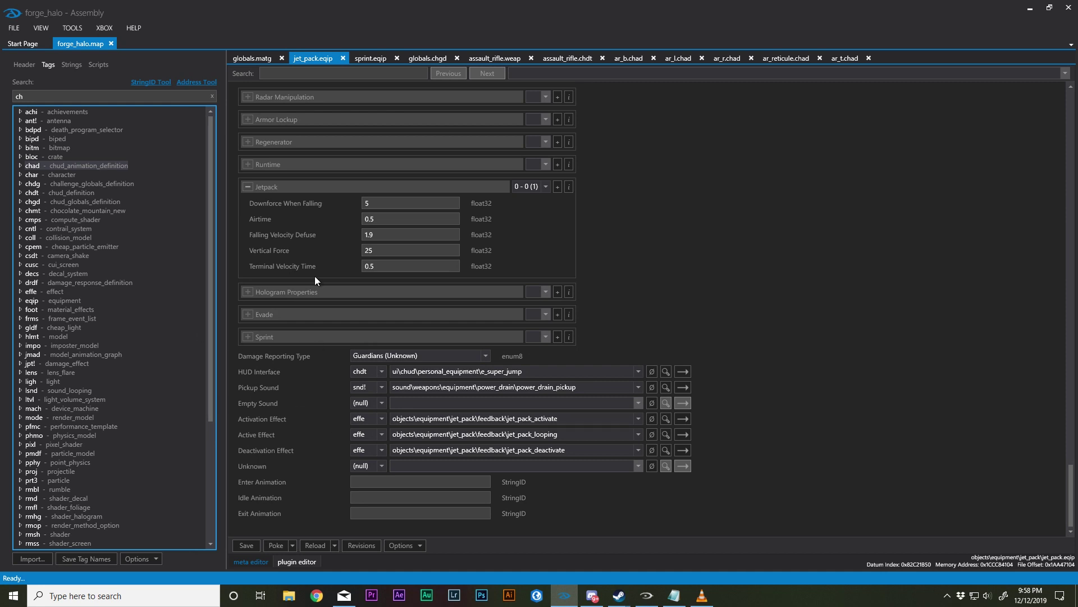
pyautogui.click(371, 58)
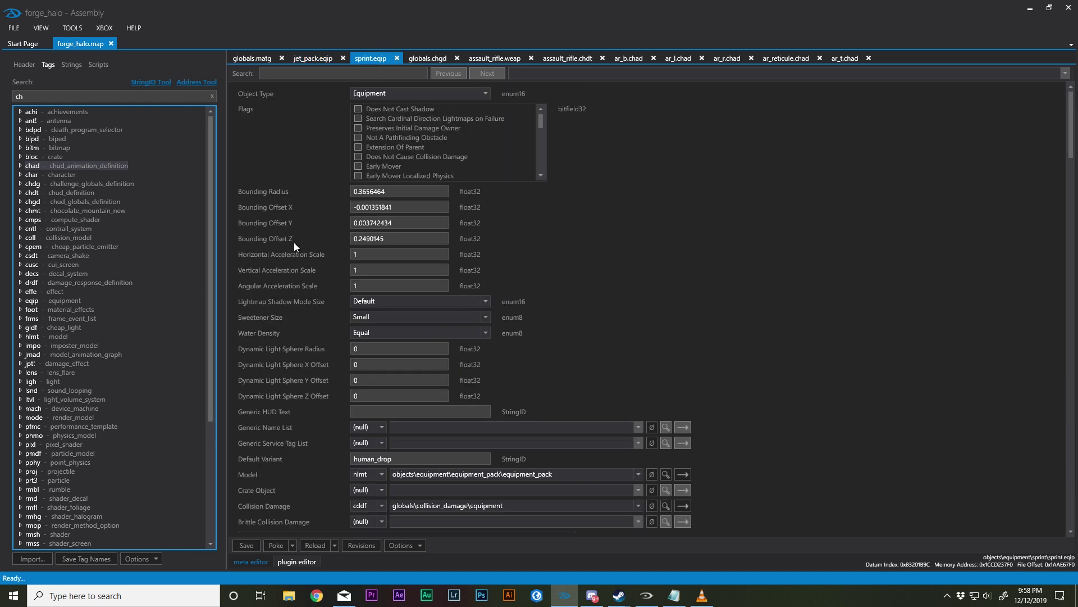
pyautogui.scroll(-15, 292, 242)
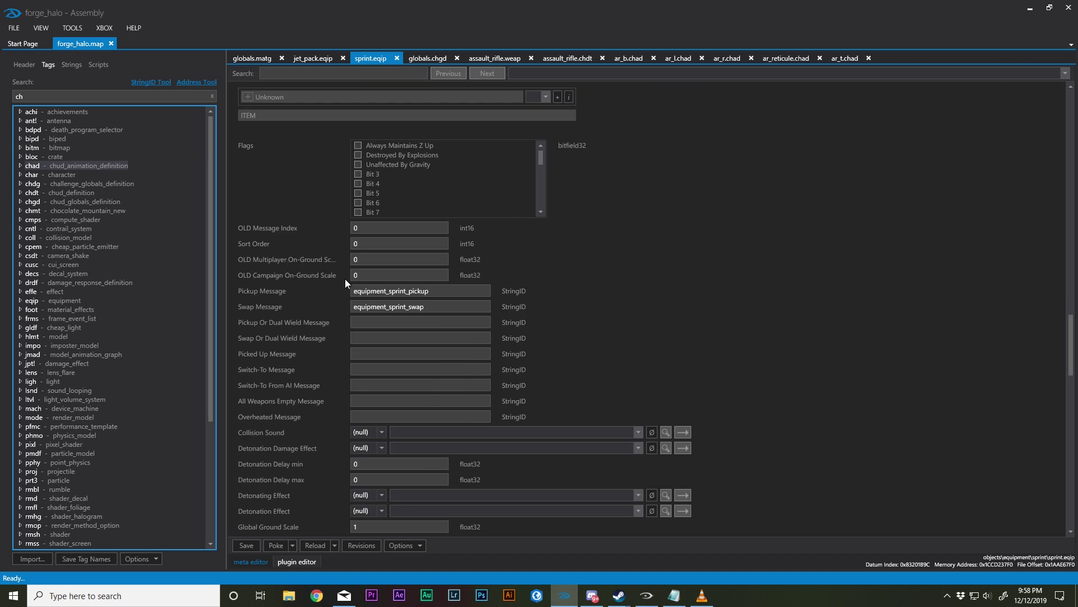
pyautogui.scroll(-15, 318, 267)
pyautogui.scroll(10, 299, 268)
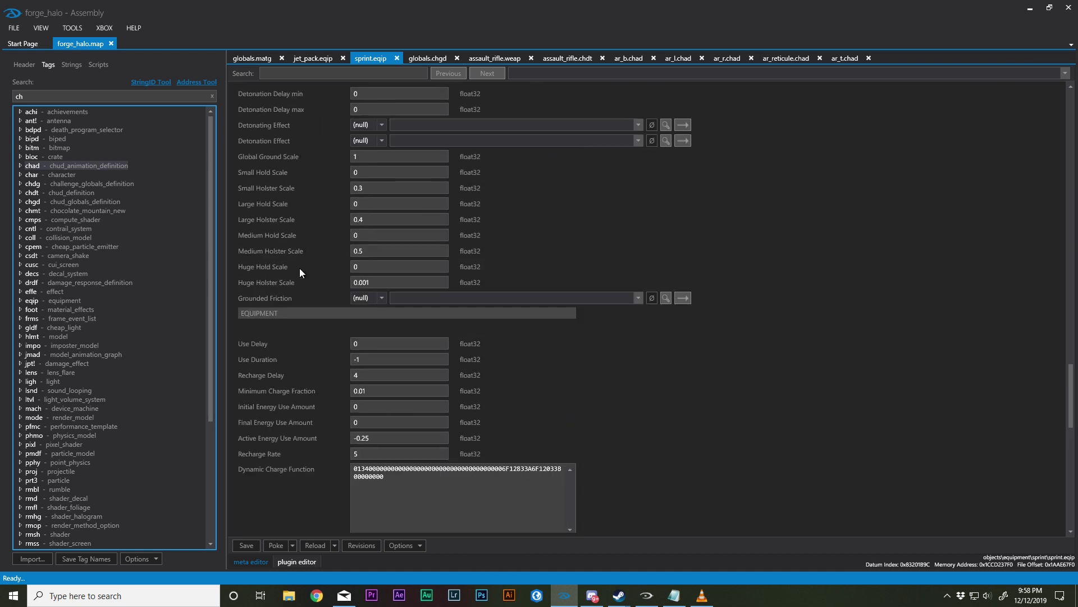
pyautogui.moveTo(372, 391); pyautogui.dragTo(279, 379)
pyautogui.scroll(-3, 328, 427)
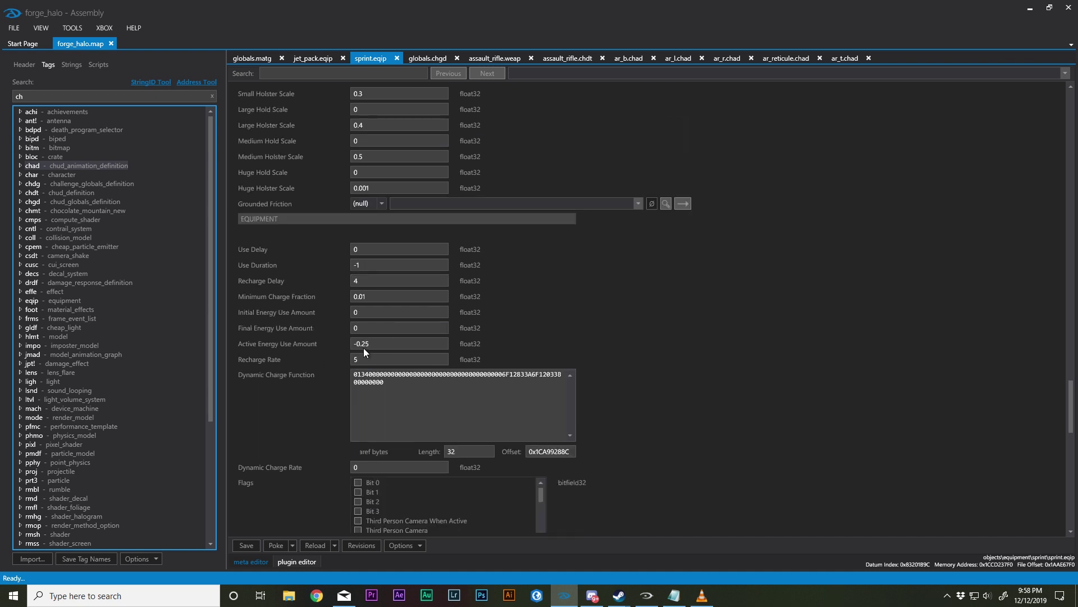
pyautogui.moveTo(367, 346); pyautogui.dragTo(330, 368)
pyautogui.scroll(-2, 383, 299)
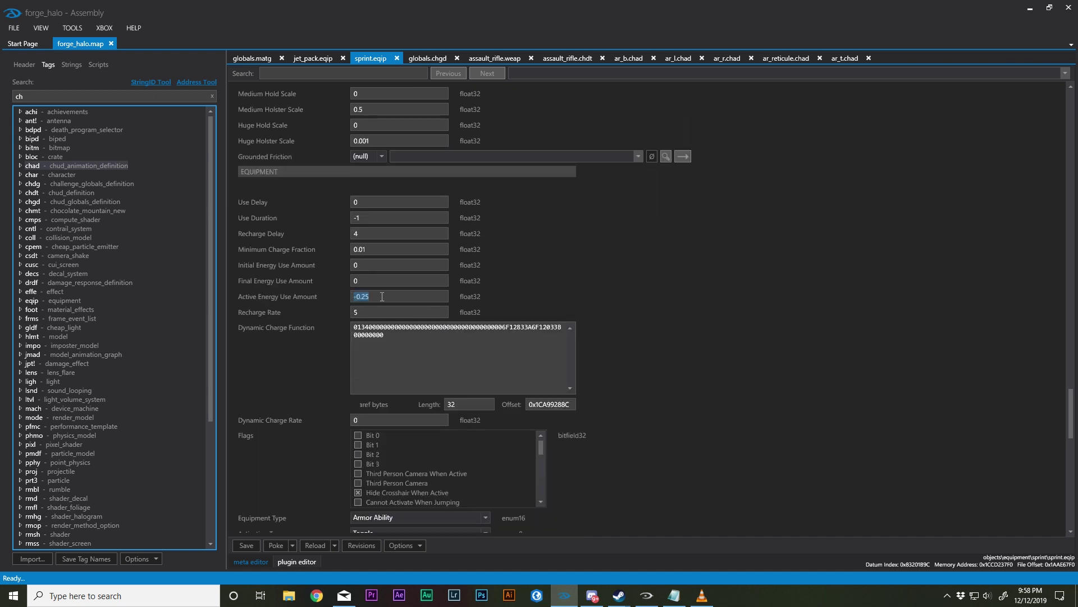
# - Set sprint's Recharge Rate to 25, Active Energy Use Amount and Recharge Delay to 0, and poke the changes to the game
pyautogui.moveTo(373, 313); pyautogui.dragTo(247, 306)
pyautogui.write('25')
pyautogui.moveTo(379, 297); pyautogui.dragTo(362, 297)
pyautogui.write('00')
pyautogui.doubleClick(370, 265)
pyautogui.click(272, 544)
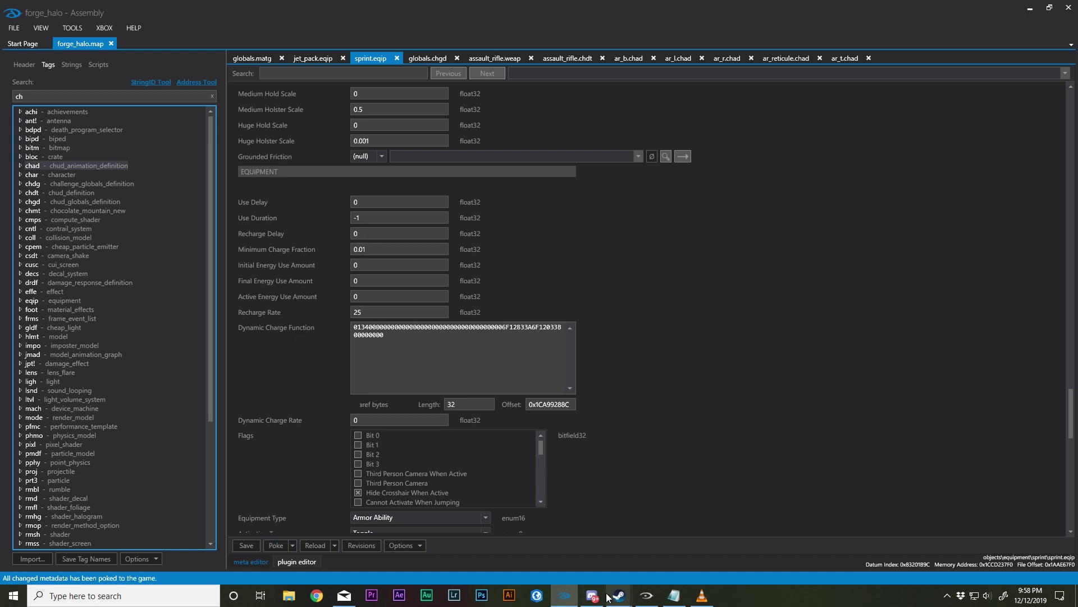
# - Return to the game, place a sprint armor ability in Forge mode and pick it up as the player
pyautogui.click(644, 594)
pyautogui.press('Up')
pyautogui.press('x')
pyautogui.press('Down')
pyautogui.press('Return')
pyautogui.press('w')
pyautogui.press('Return')
pyautogui.press('Up')
pyautogui.press('e')
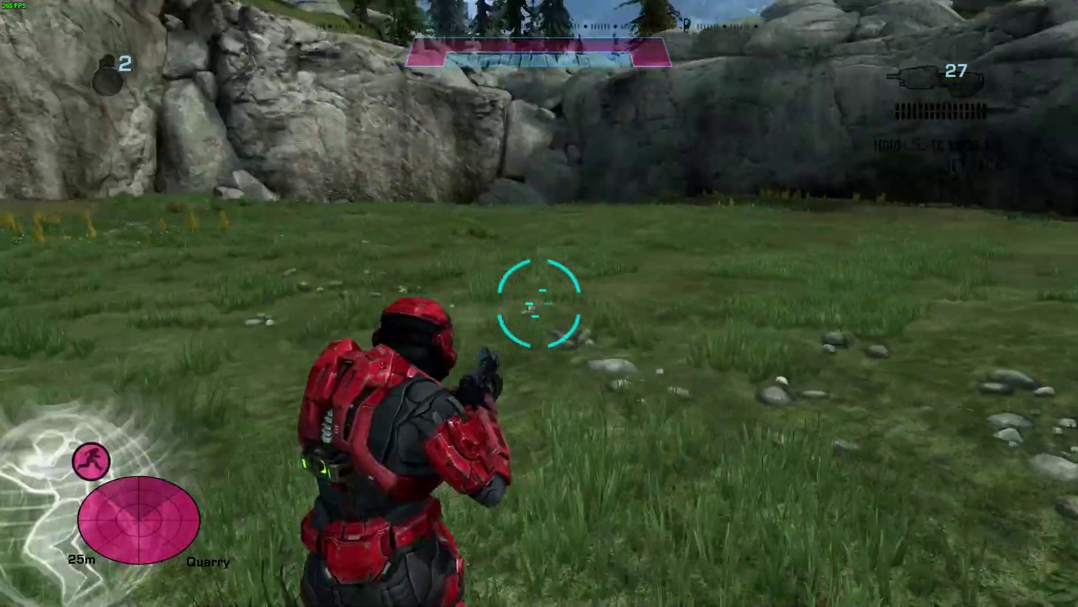
# - Sprint around the Quarry field repeatedly to test sprint's energy use and recharge
pyautogui.press('shift')
pyautogui.press('w')
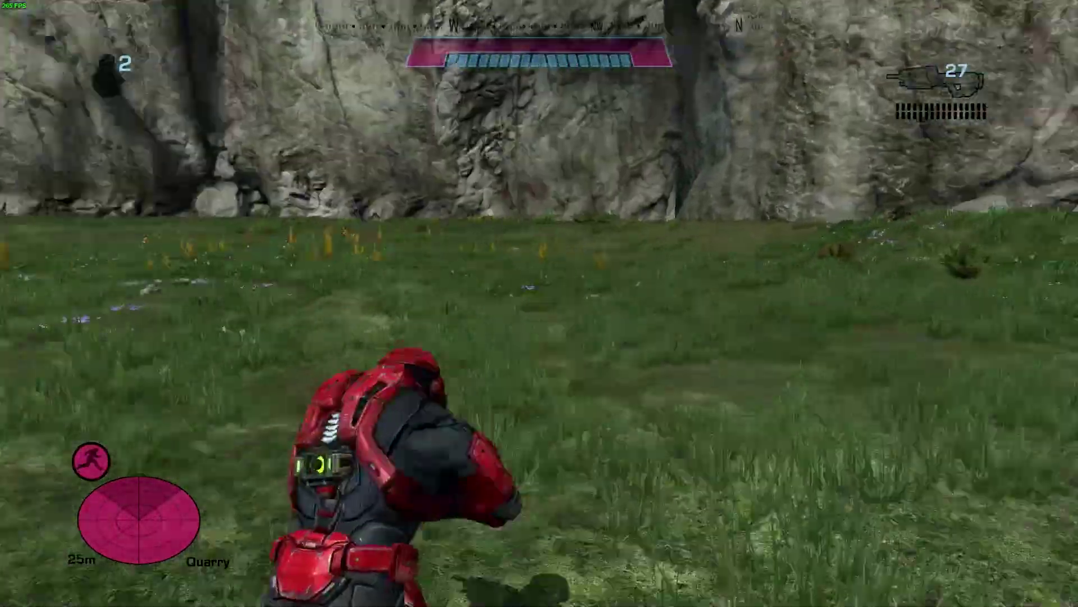
pyautogui.press('w')
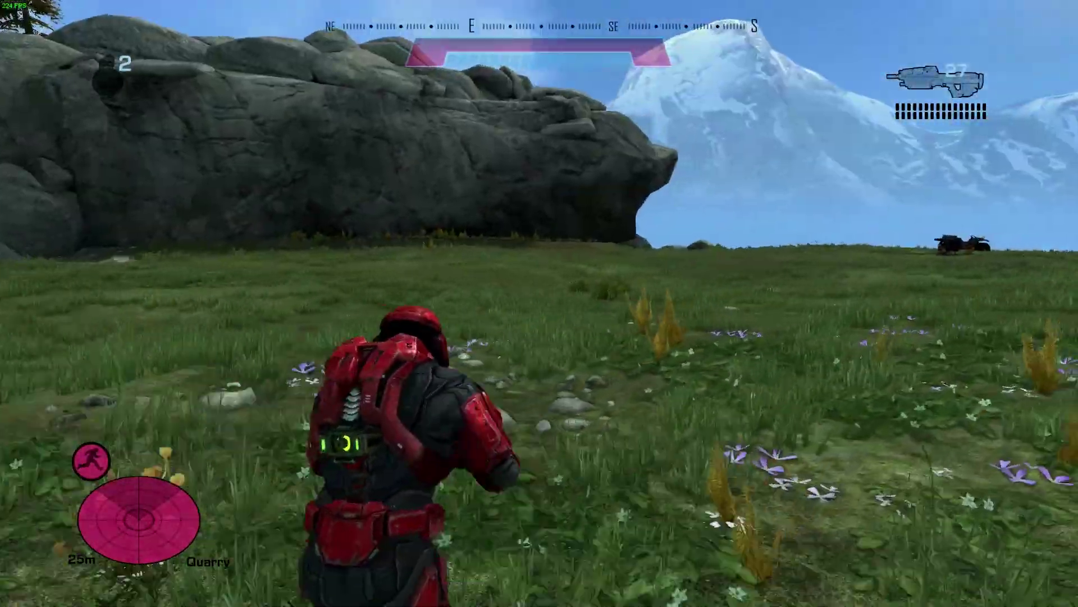
pyautogui.press('w')
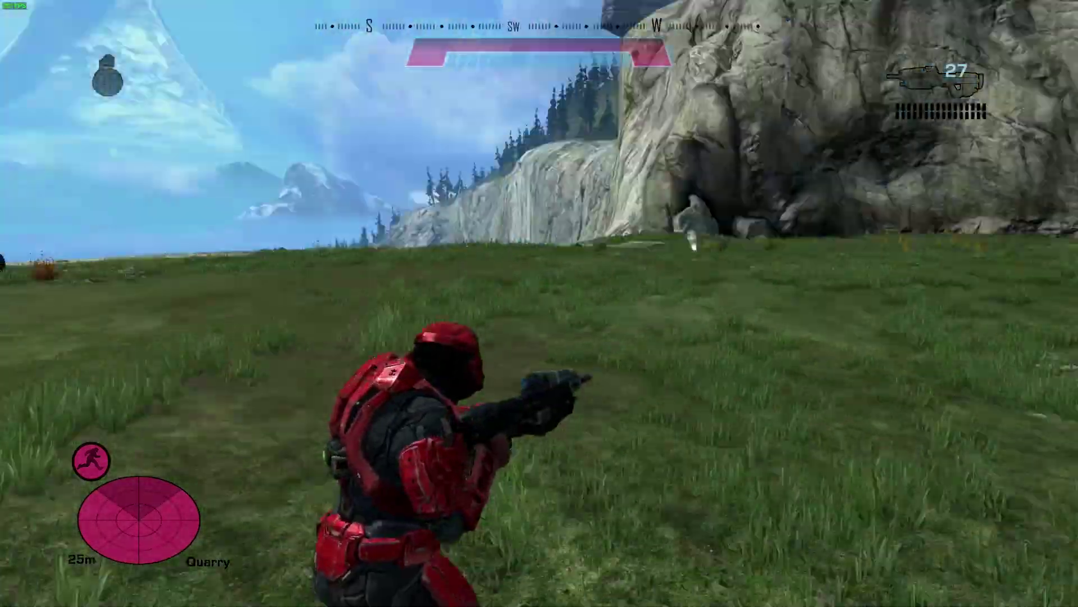
pyautogui.press('w')
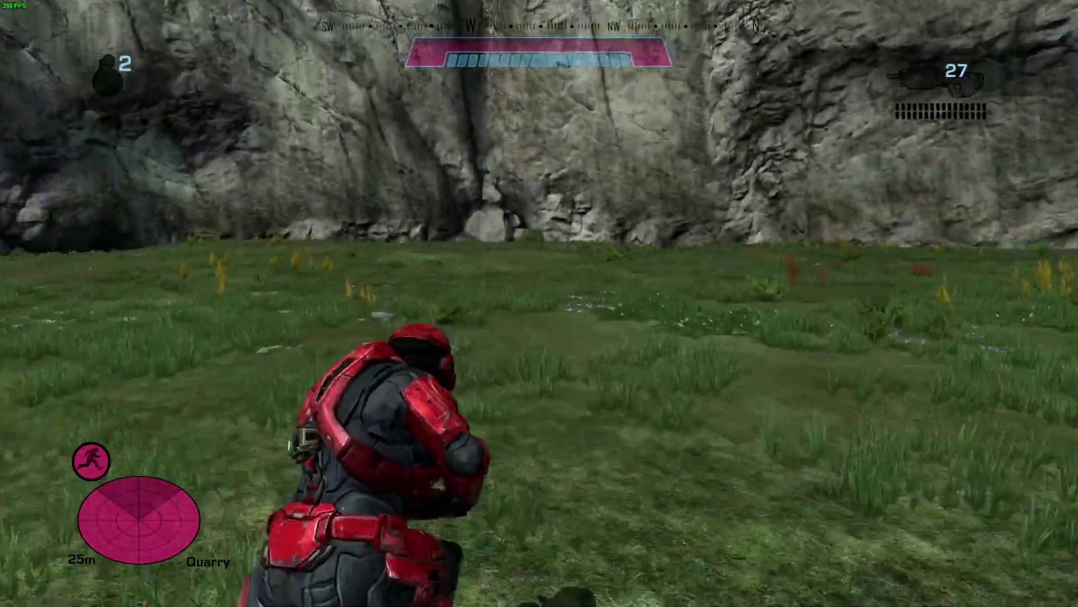
pyautogui.press('w')
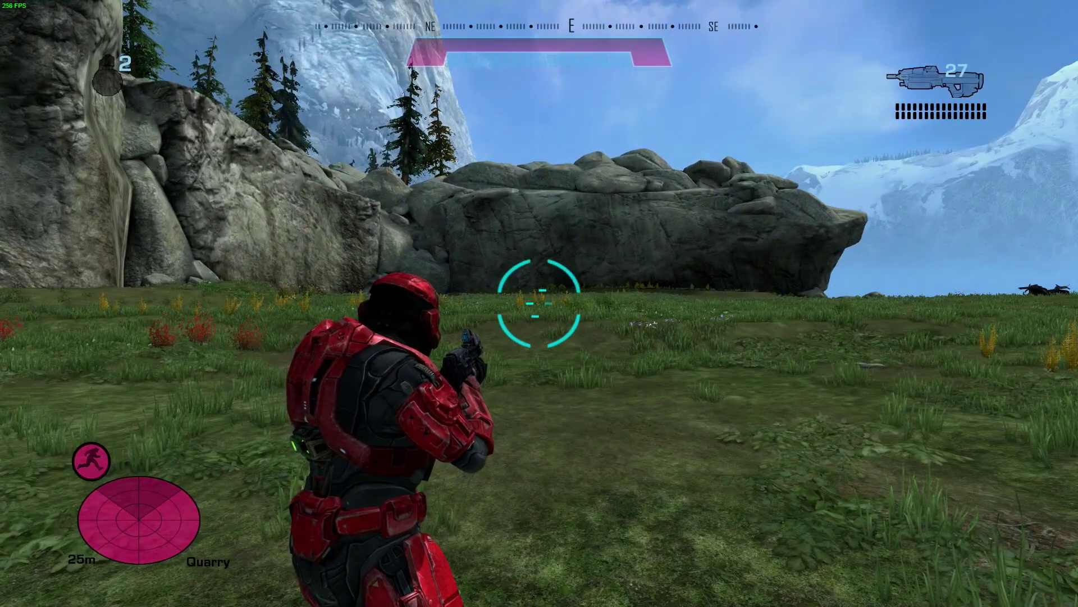
# - Switch to Assembly and look through the globals.matg tag for the sprint speed settings in Player Information
pyautogui.hotkey('alt', 'Tab')
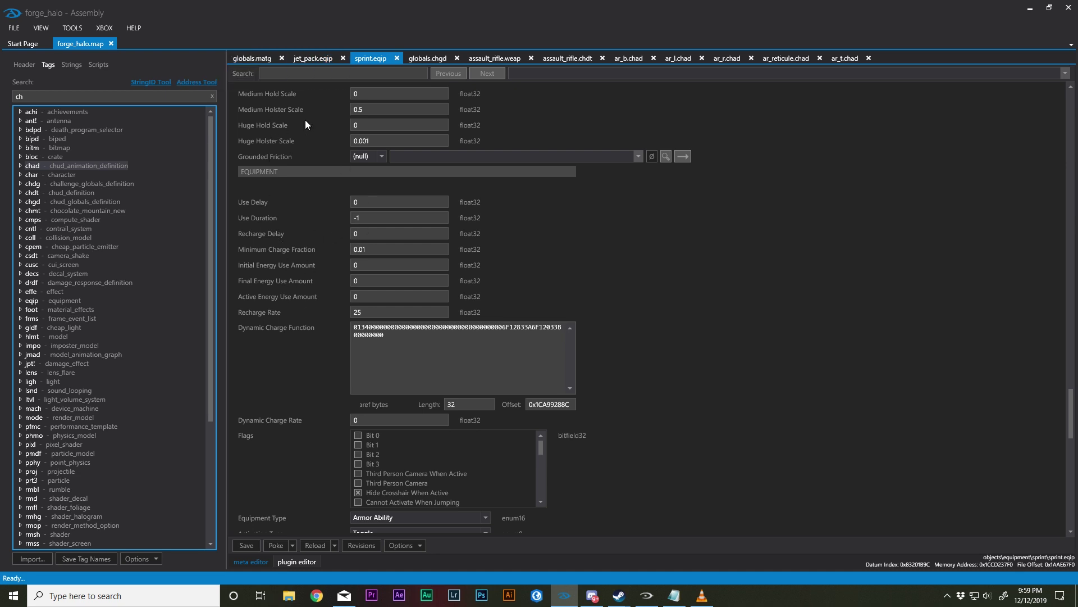
pyautogui.click(248, 59)
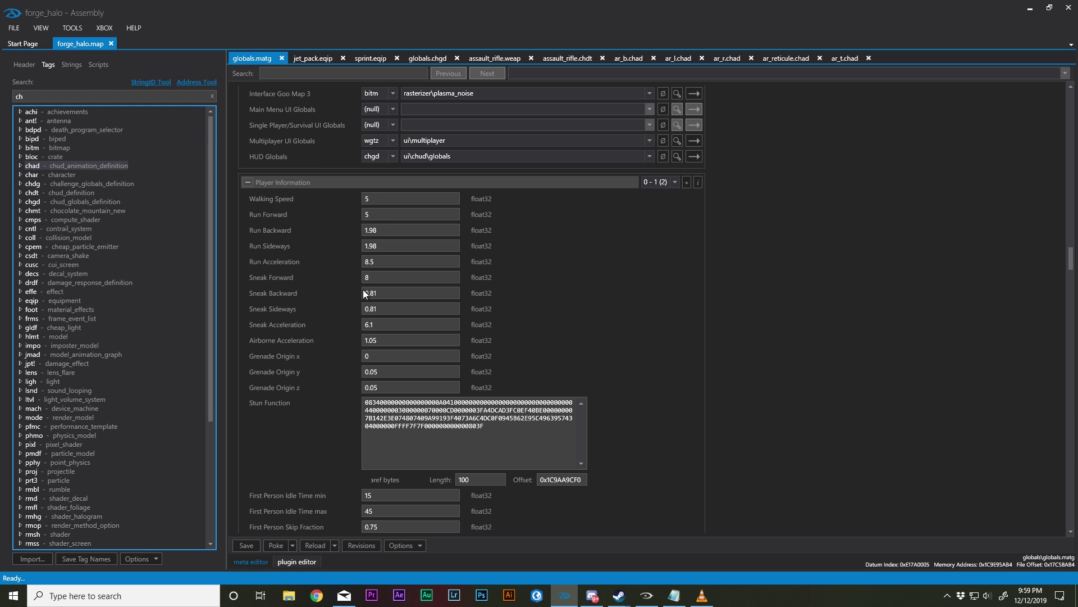
pyautogui.scroll(-3, 339, 325)
pyautogui.scroll(-15, 340, 324)
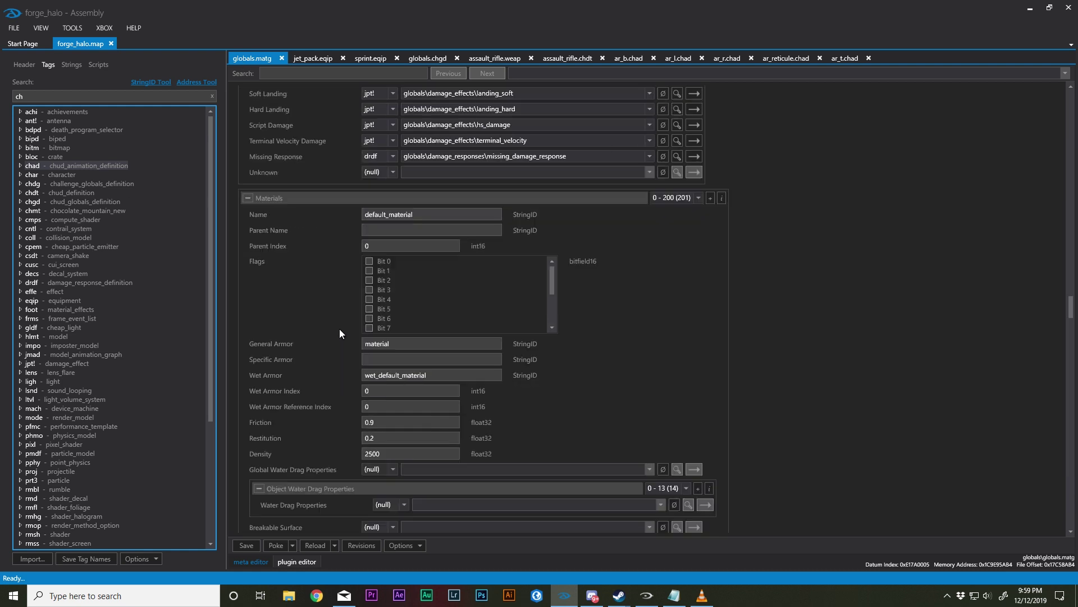
pyautogui.scroll(-16, 337, 323)
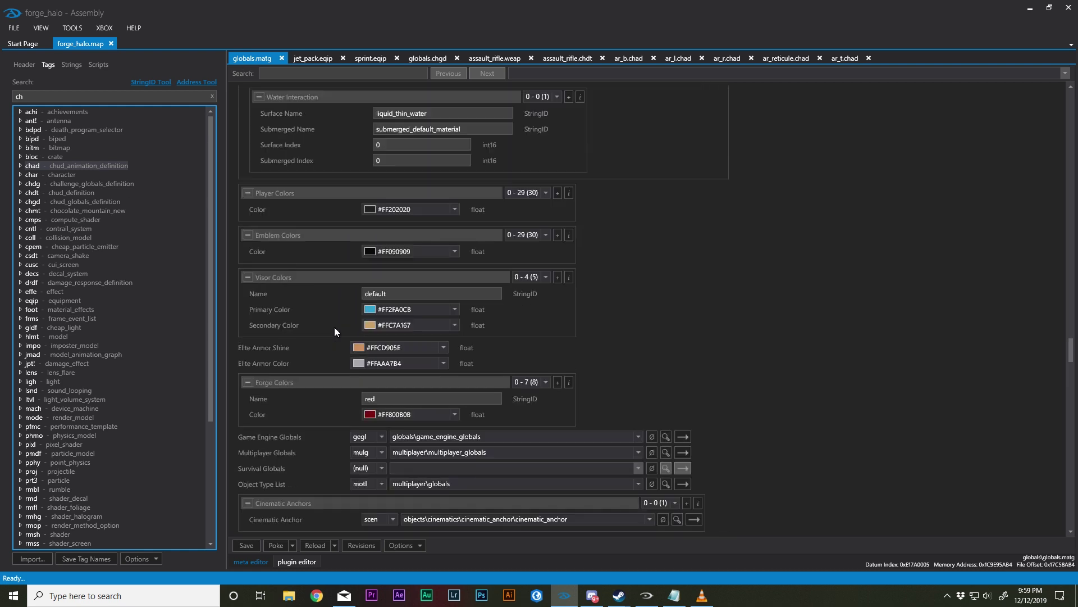
pyautogui.scroll(-10, 332, 333)
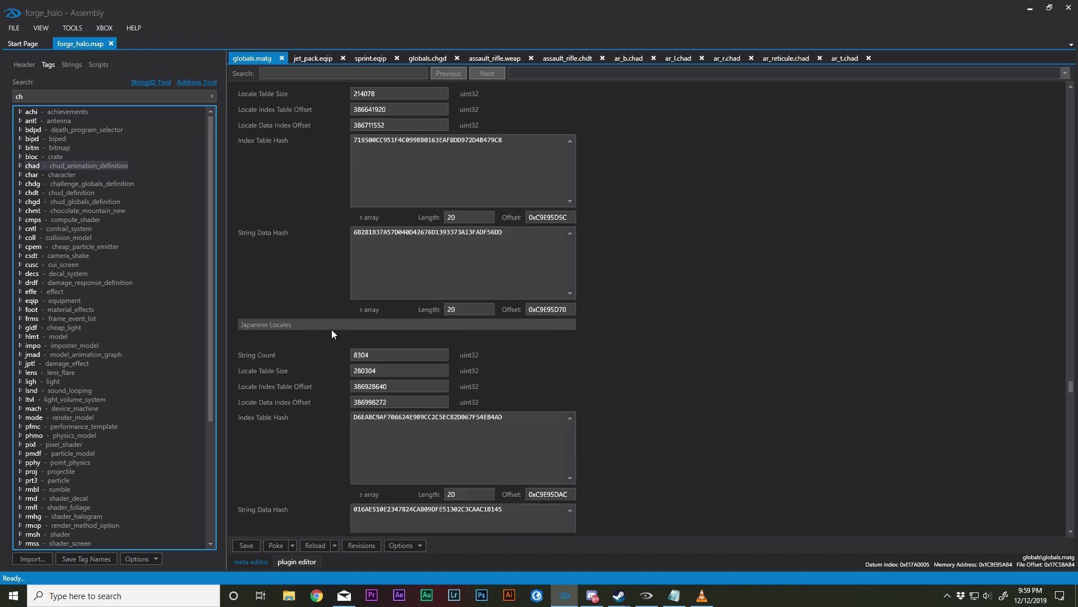
pyautogui.scroll(-20, 332, 333)
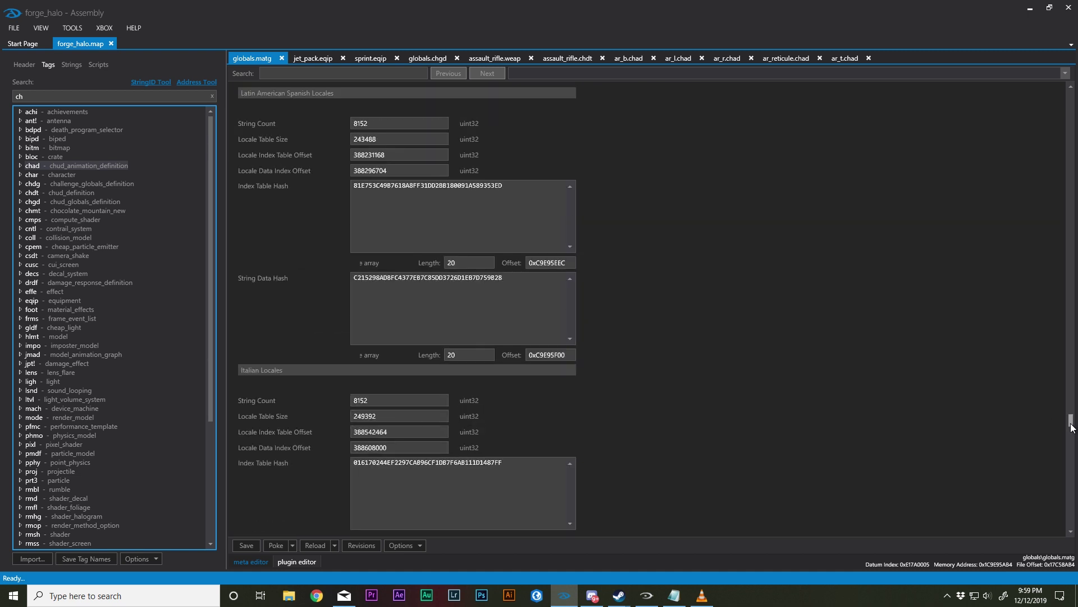
pyautogui.moveTo(1071, 427); pyautogui.dragTo(1070, 273)
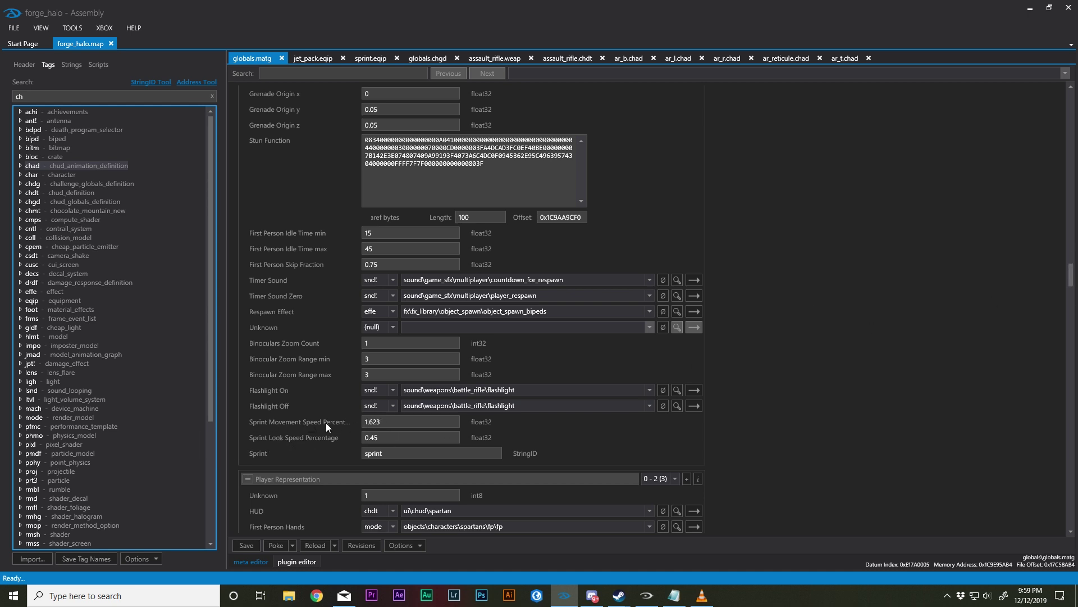
# - Set Sprint Movement Speed Percentage to 0.2 in Player Information and poke the change to the game
pyautogui.moveTo(374, 422); pyautogui.dragTo(293, 430)
pyautogui.write('.2')
pyautogui.click(278, 545)
# - Return to the game and sprint and walk across the field to compare the reduced sprint speed
pyautogui.click(647, 596)
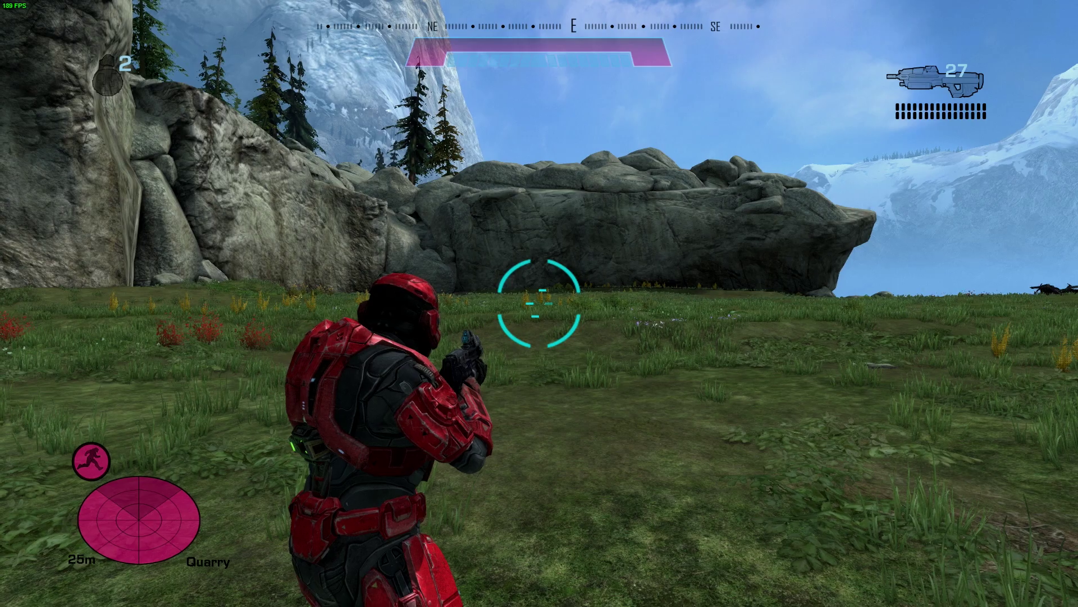
pyautogui.press('w')
pyautogui.press('shift')
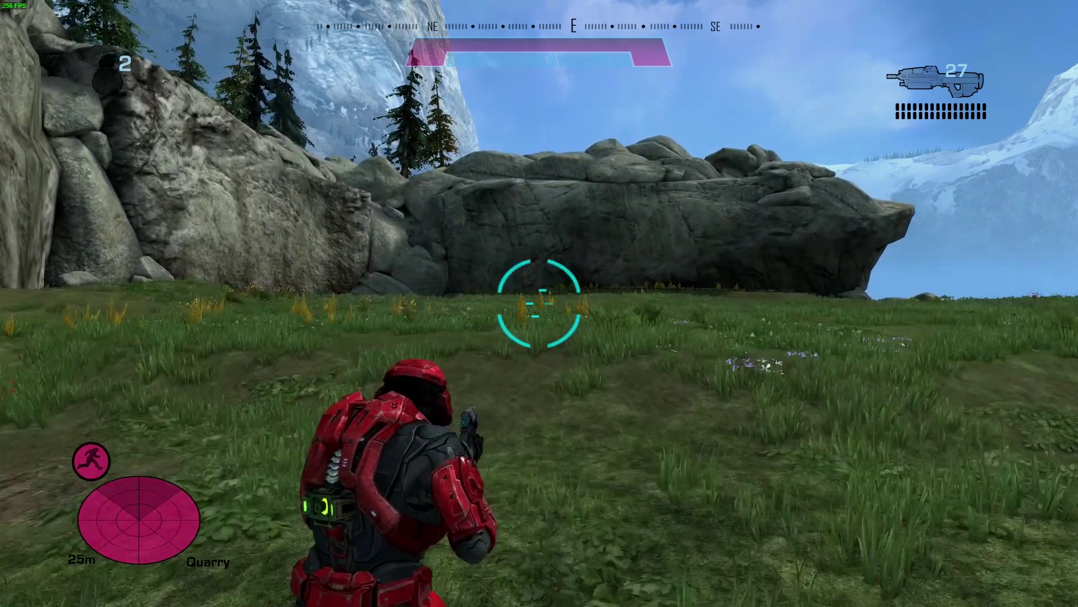
pyautogui.hotkey('shift', 'w')
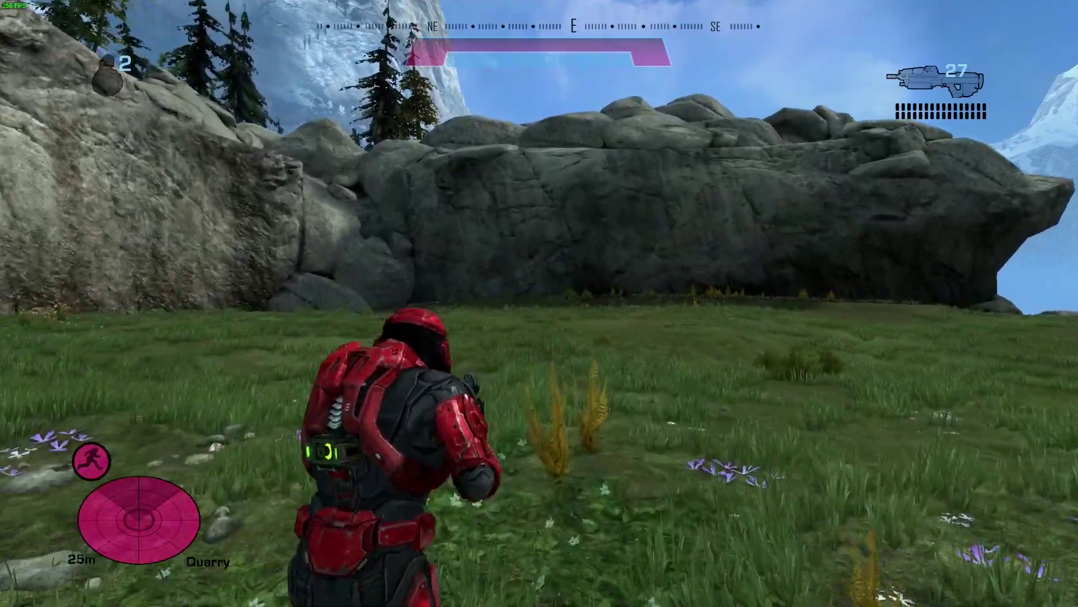
pyautogui.press('w')
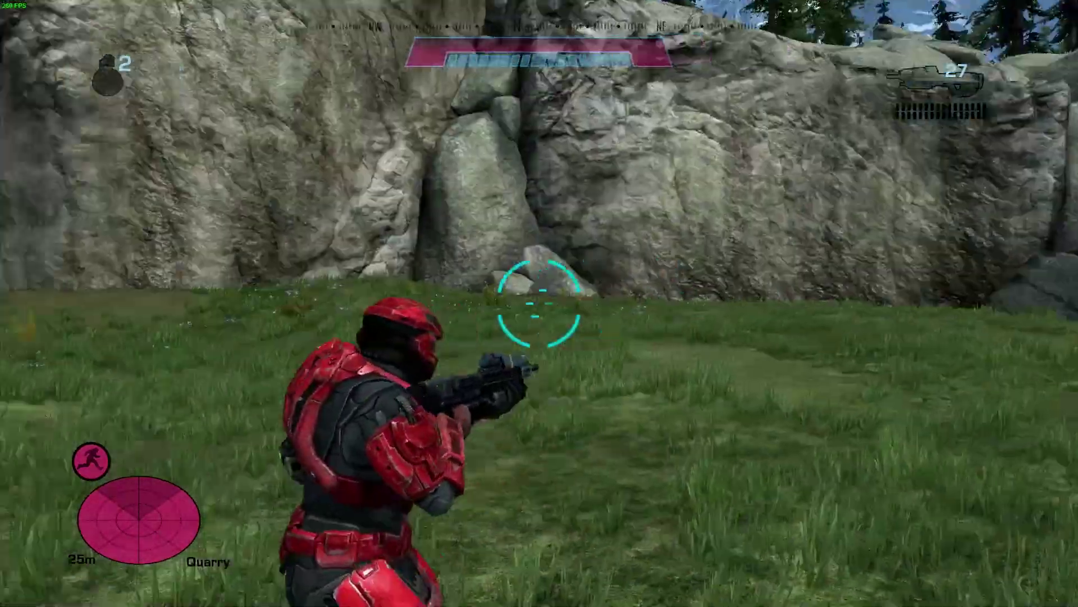
pyautogui.hotkey('shift', 'w')
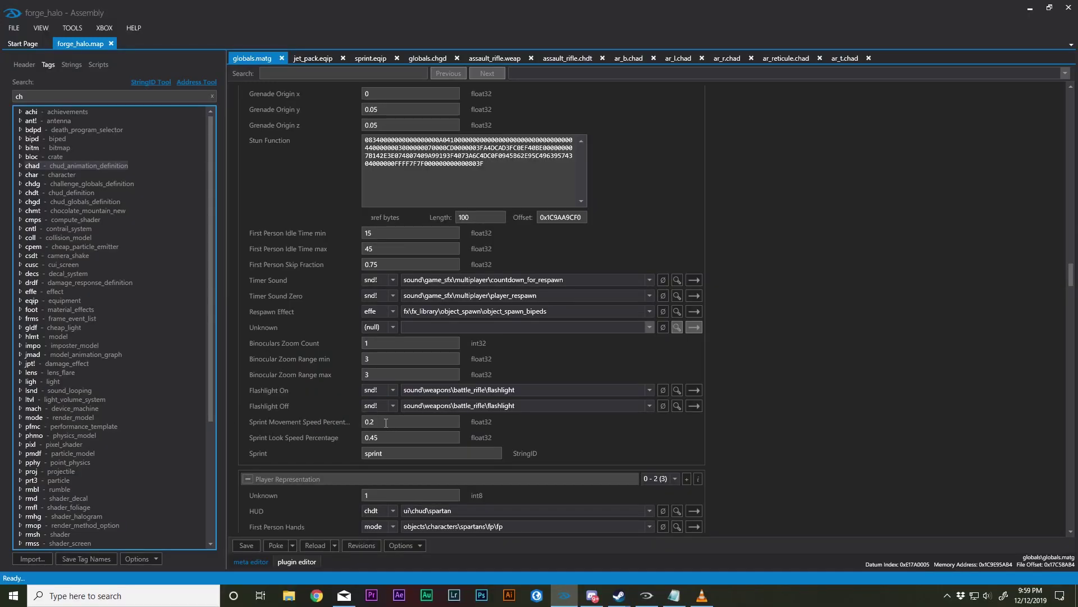
# - In Assembly, set Sprint Movement Speed Percentage to 5 in Player Information and poke the change to the game
pyautogui.moveTo(386, 422); pyautogui.dragTo(305, 416)
pyautogui.write('5')
pyautogui.click(276, 544)
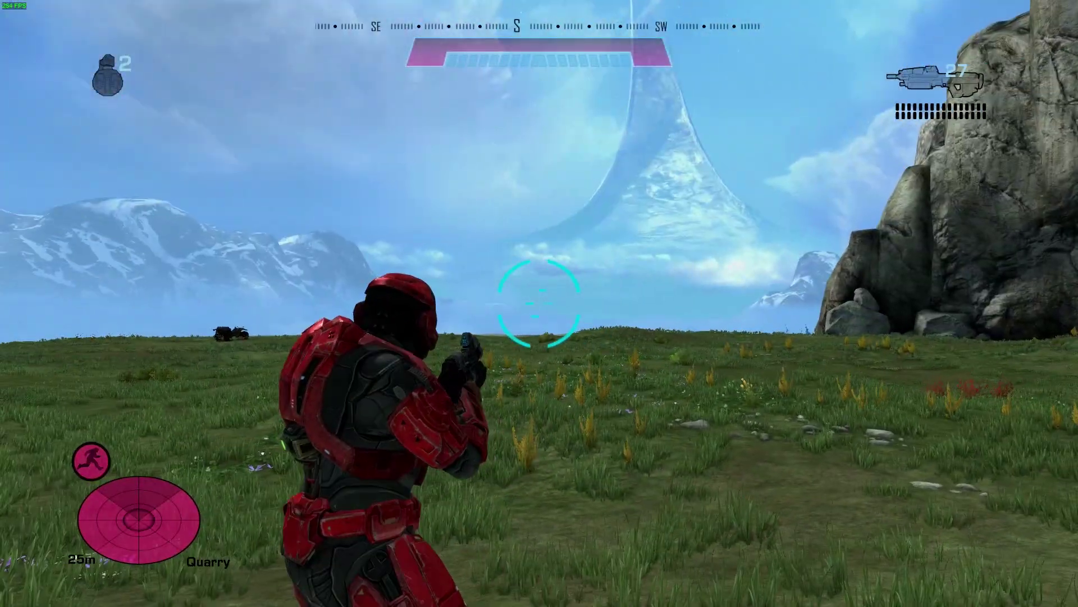
# - Sprint across the field in the game and jump off the cliff toward the island to test the increased sprint speed
pyautogui.hotkey('shift', 'w')
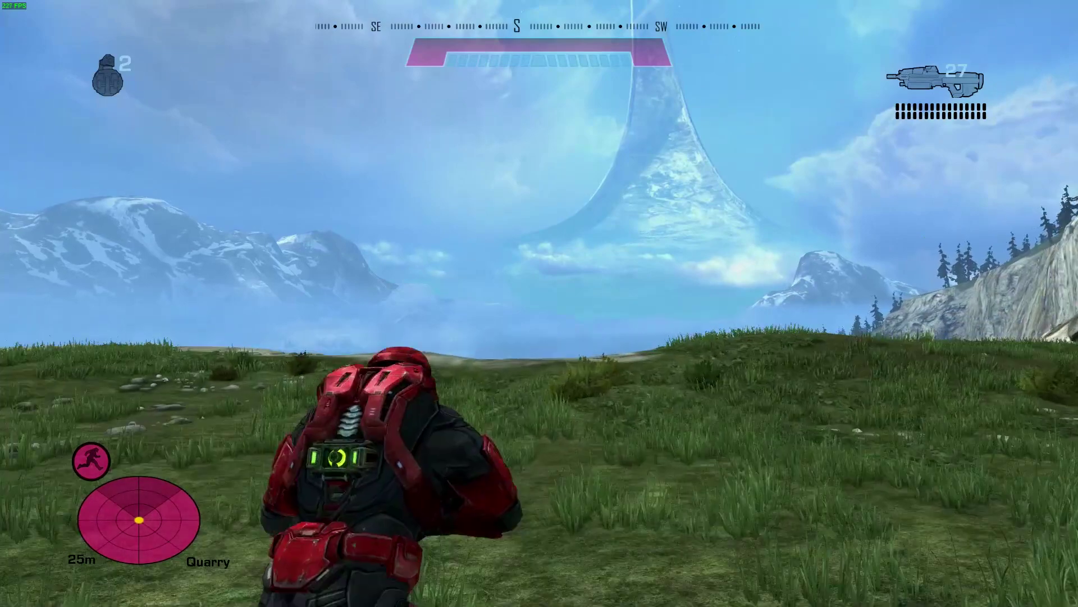
pyautogui.press('space')
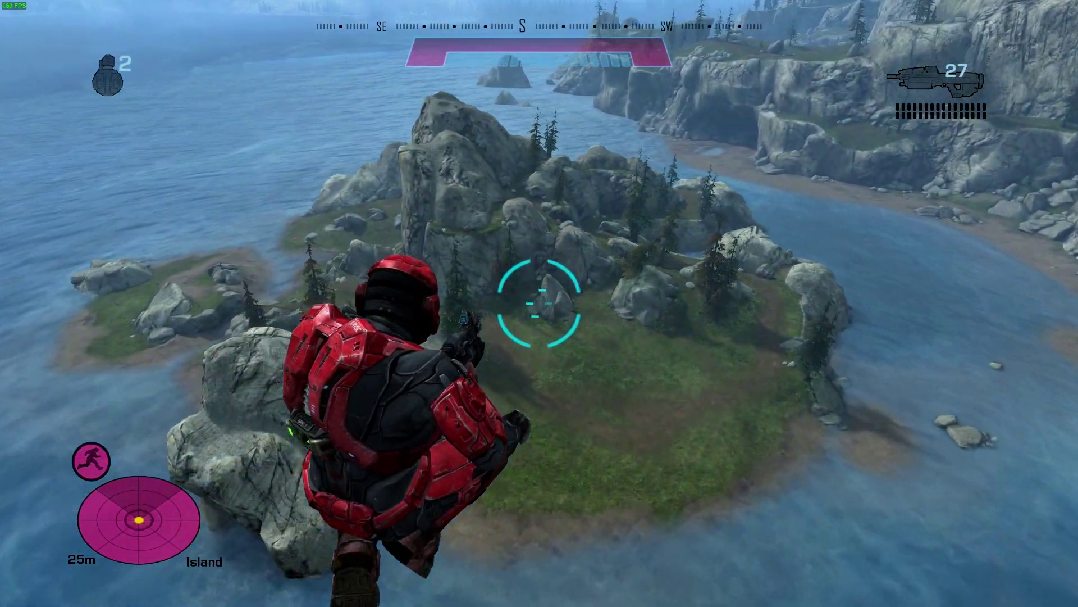
pyautogui.press('Up')
pyautogui.press('z')
# - Return to Assembly, check the sprint values in the globals tag and reopen the sprint equipment tag
pyautogui.hotkey('alt', 'Tab')
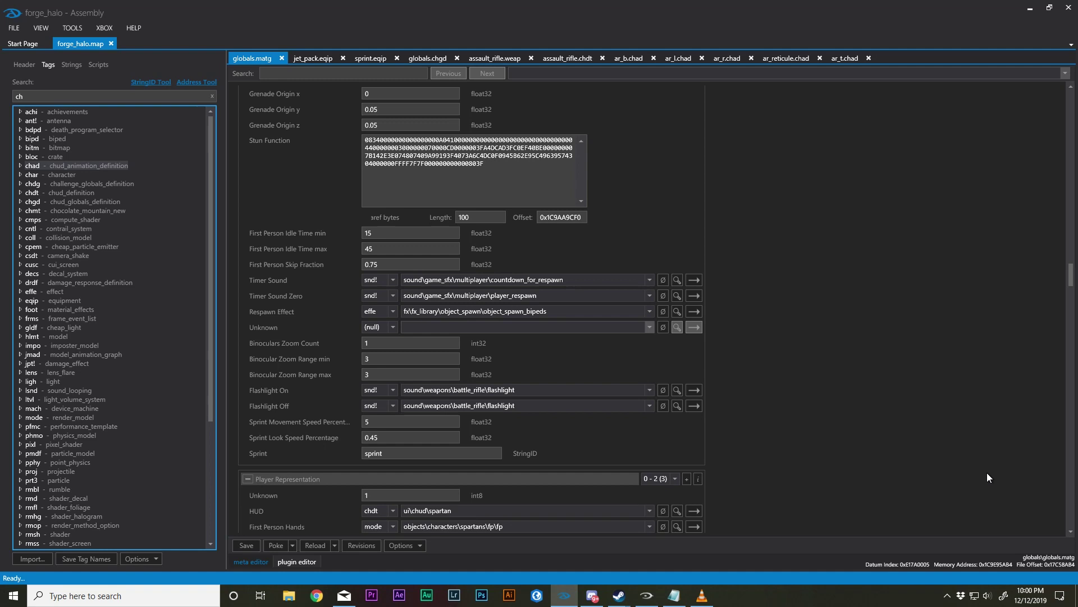
pyautogui.scroll(-2, 381, 321)
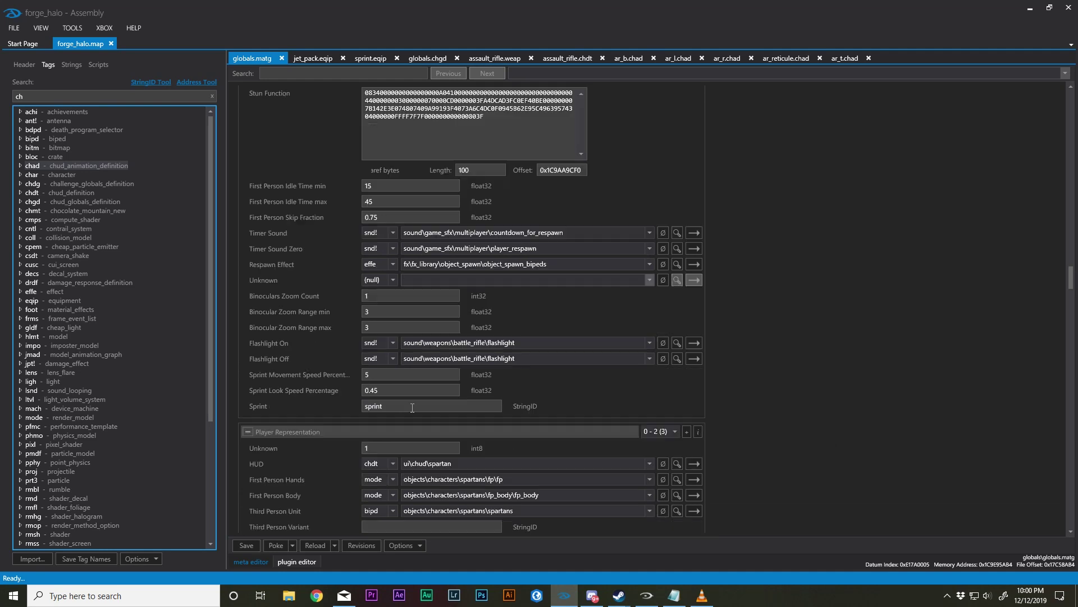
pyautogui.click(372, 54)
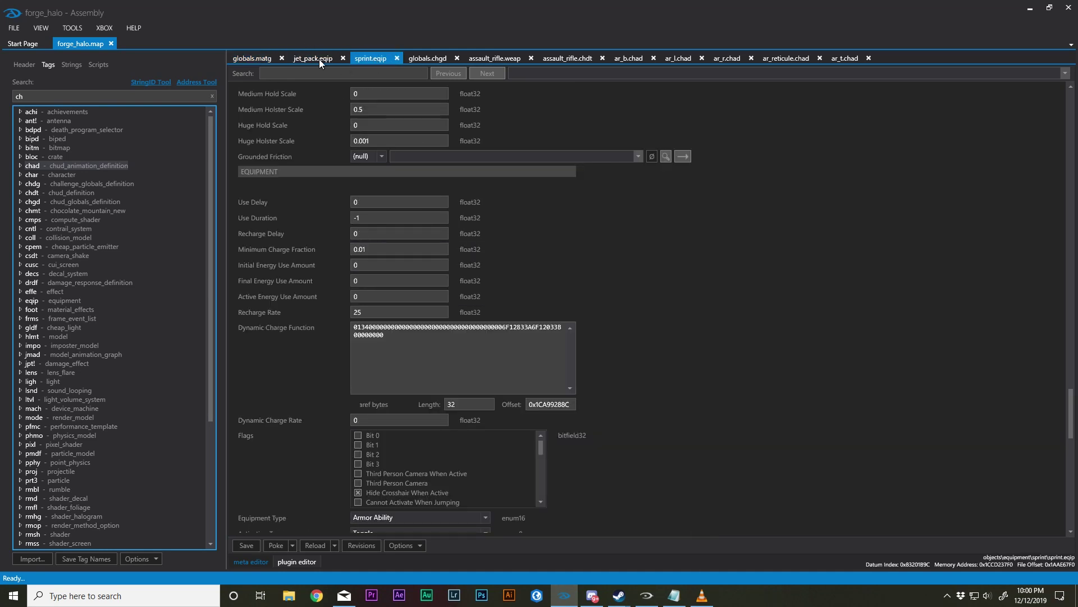